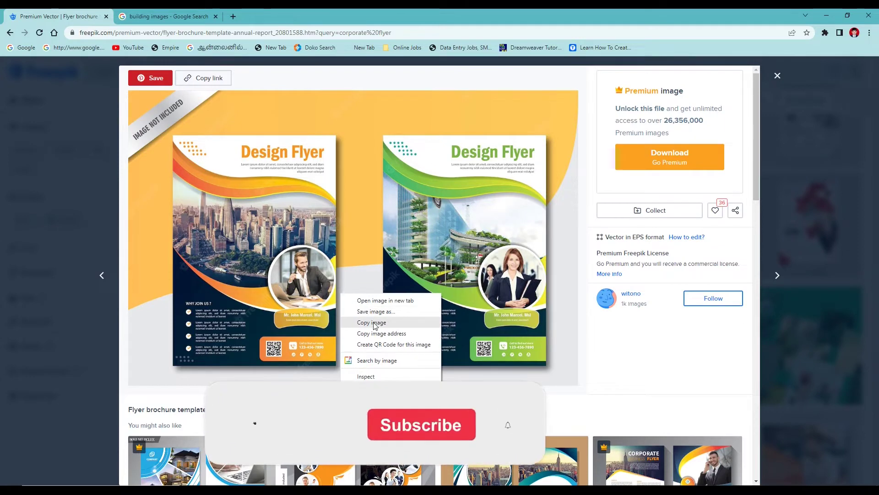
Step: Copy the flyer template image from the web page and create a new A4 document in CorelDRAW
left_click(374, 324)
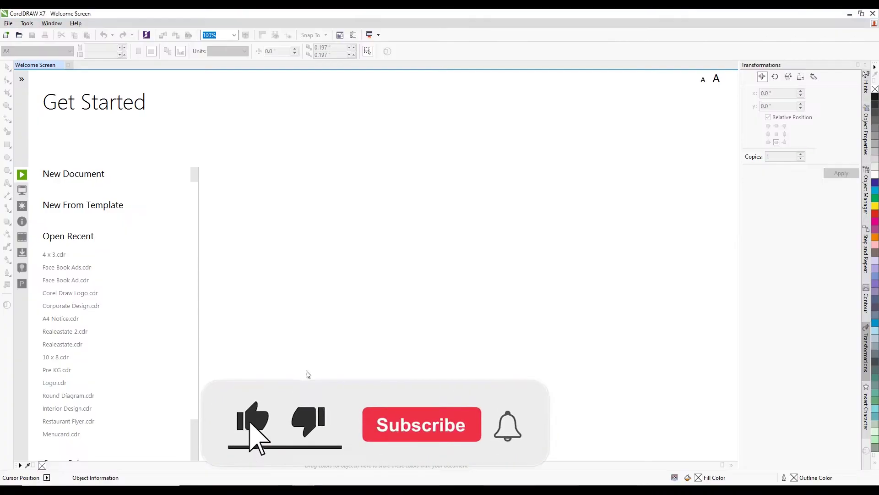
left_click(69, 175)
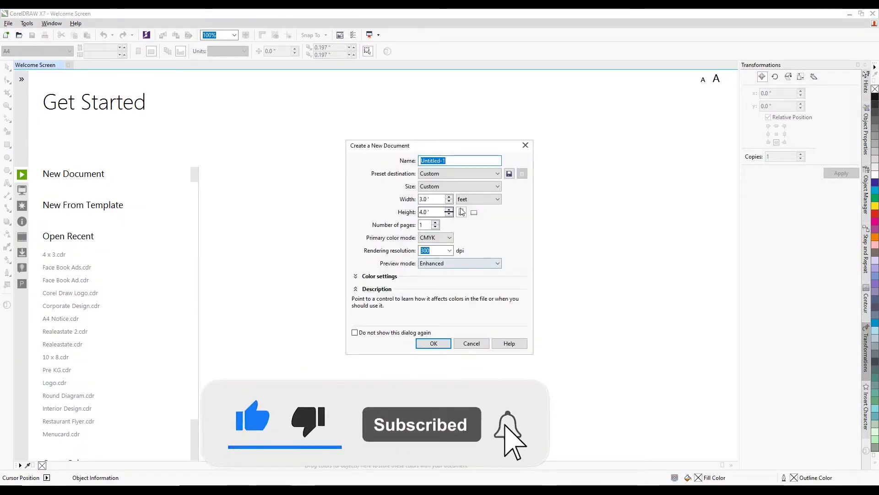
left_click(467, 188)
left_click(467, 207)
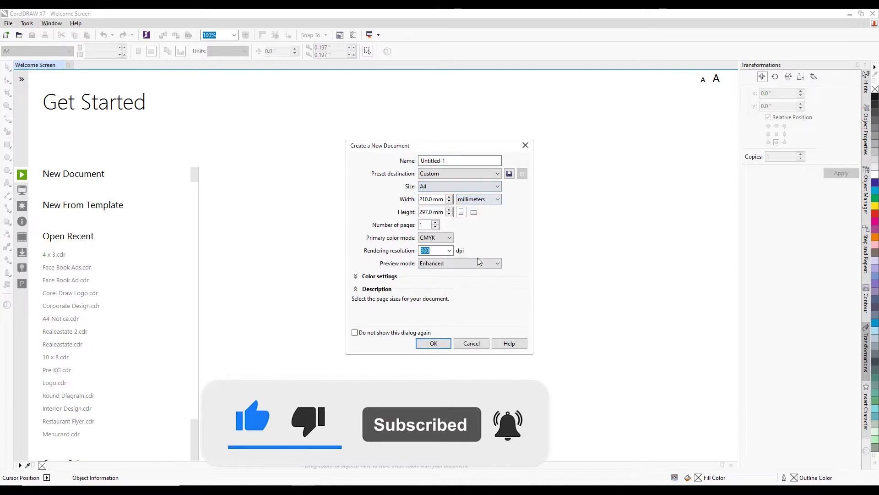
left_click(433, 343)
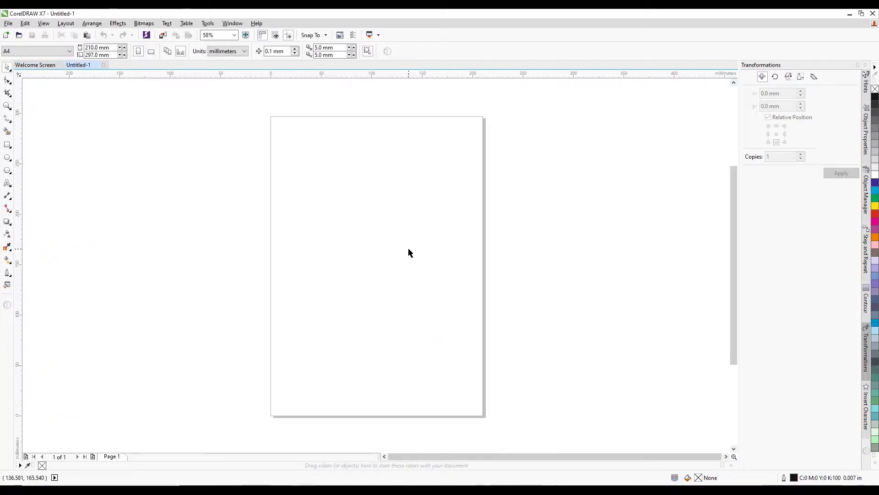
Step: Paste the copied flyer image and place it on the empty area to the left of the A4 page
key("ctrl+v")
scroll(365, 214, "down", 2)
left_click_drag(365, 213, 216, 205)
scroll(318, 231, "down", 2)
left_click_drag(318, 231, 271, 233)
scroll(238, 221, "up", 2)
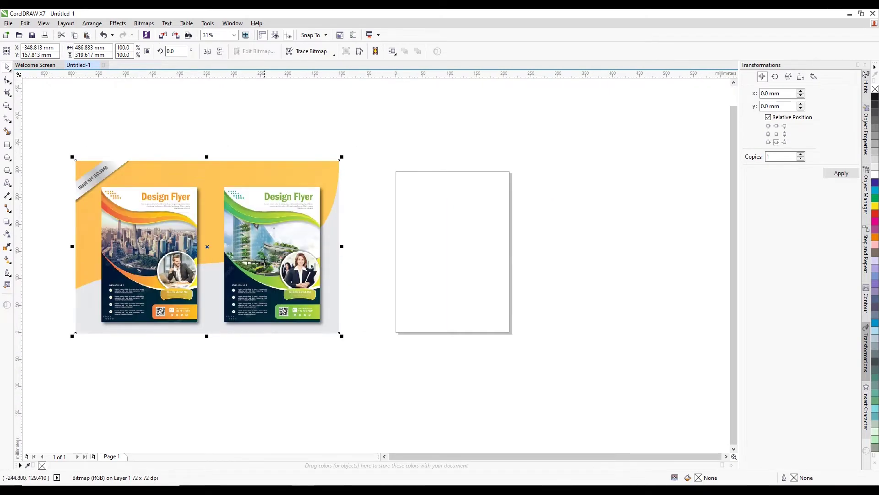
Step: Crop the green flyer off the bitmap's right side and trim its left edge close to the orange flyer
left_click(7, 81)
left_click_drag(292, 132, 201, 335)
left_click_drag(64, 134, 132, 372)
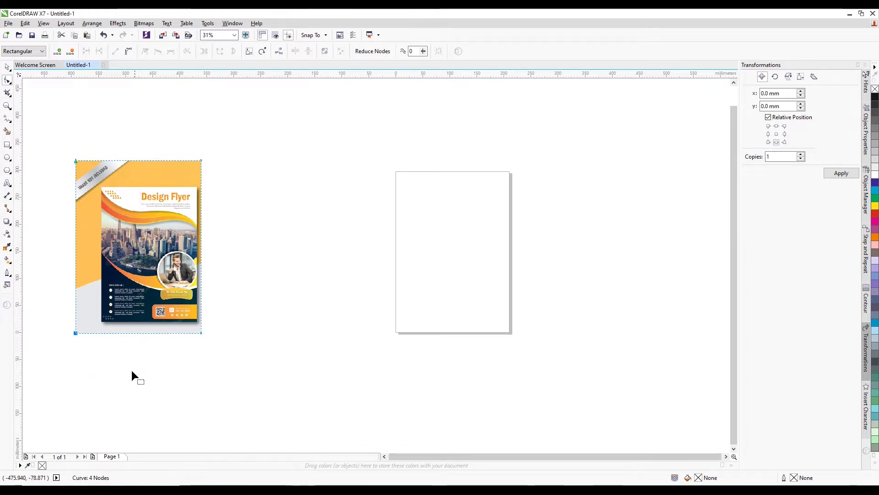
left_click_drag(78, 333, 99, 331)
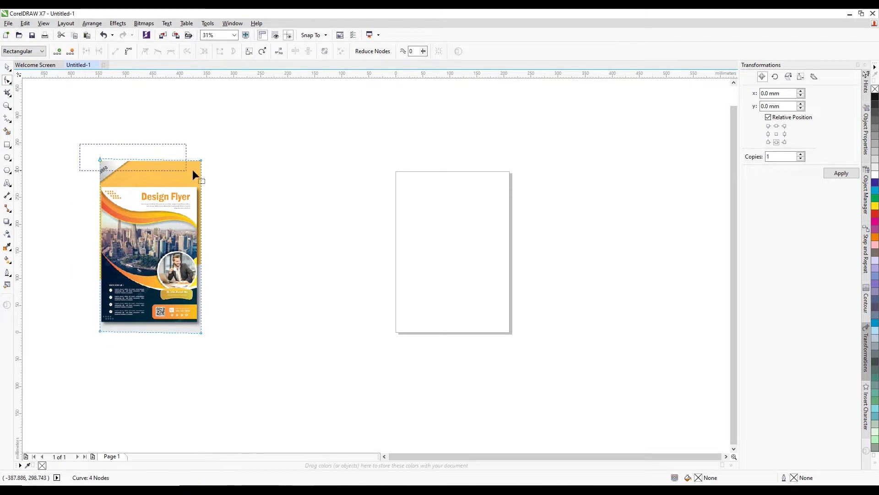
Step: Trim the bitmap's upper and lower edges close to the orange flyer by moving the crop nodes
left_click_drag(193, 171, 203, 194)
scroll(204, 168, "up", 2)
scroll(203, 194, "down", 2)
left_click_drag(89, 310, 232, 321)
scroll(216, 335, "up", 2)
scroll(328, 296, "down", 2)
Step: Place the cropped flyer just left of the page and enlarge it to about 212 × 301 mm, nearly page height
left_click(7, 68)
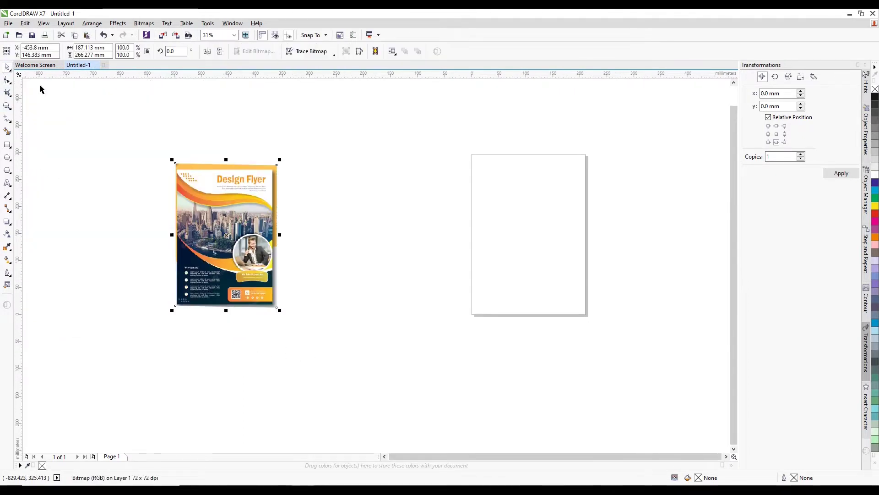
left_click_drag(225, 214, 414, 198)
scroll(563, 147, "up", 2)
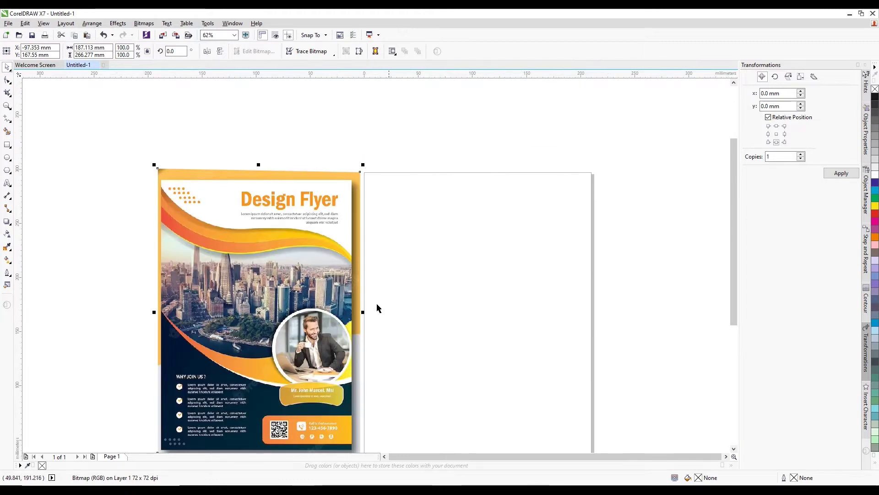
scroll(273, 333, "down", 2)
left_click_drag(228, 362, 209, 380)
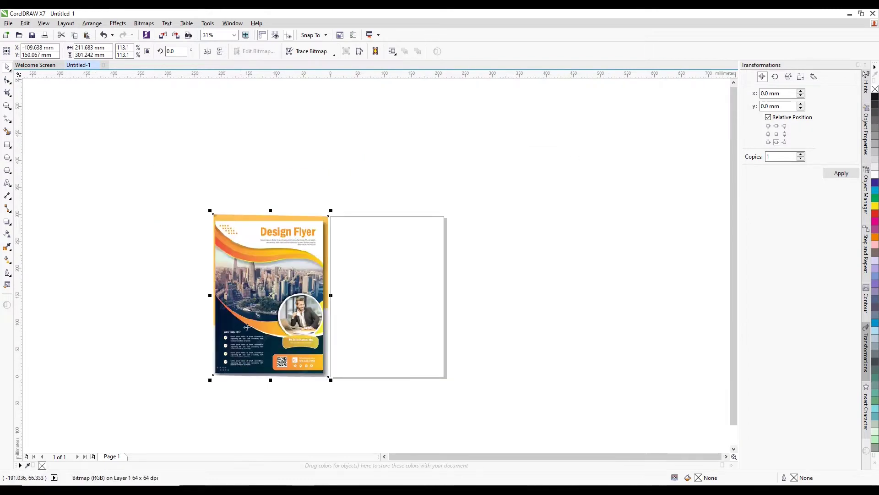
left_click(147, 190)
left_click_drag(258, 234, 250, 234)
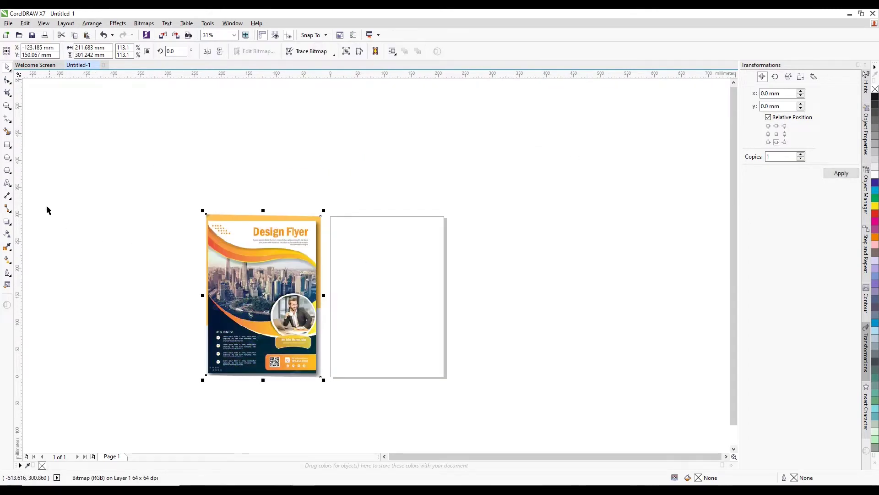
Step: Add a page-sized 210 × 297 mm rectangle and draw a sloping straight line about 235 mm wide across its upper part
double_click(7, 146)
scroll(322, 251, "up", 1)
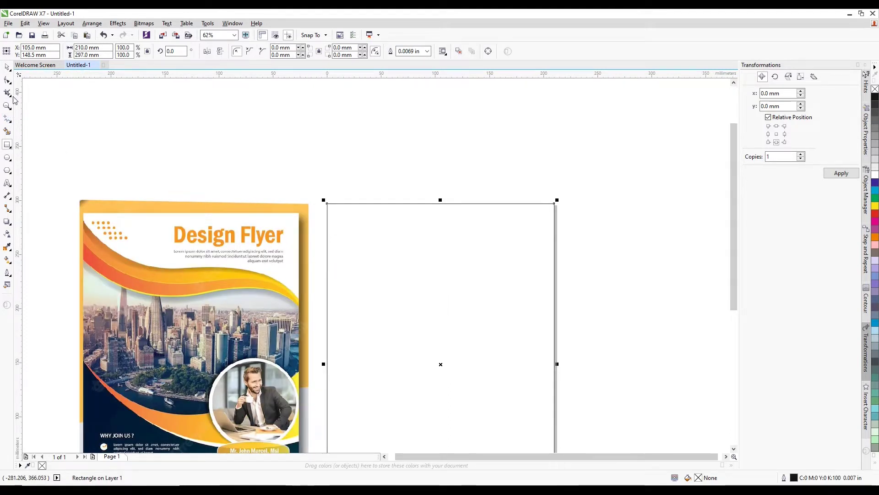
left_click(11, 123)
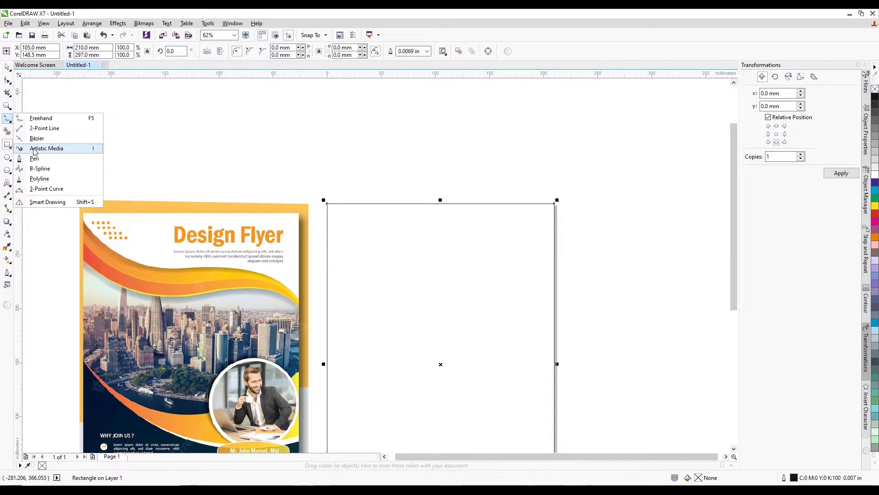
left_click(39, 177)
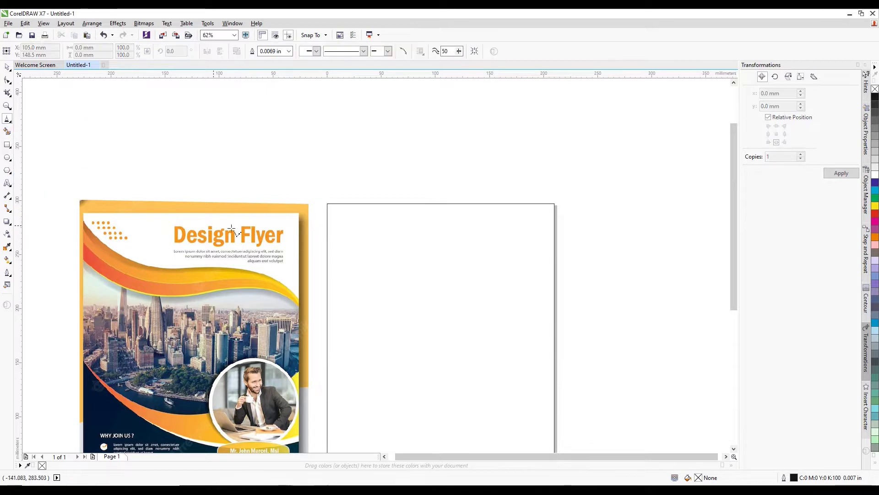
left_click(317, 225)
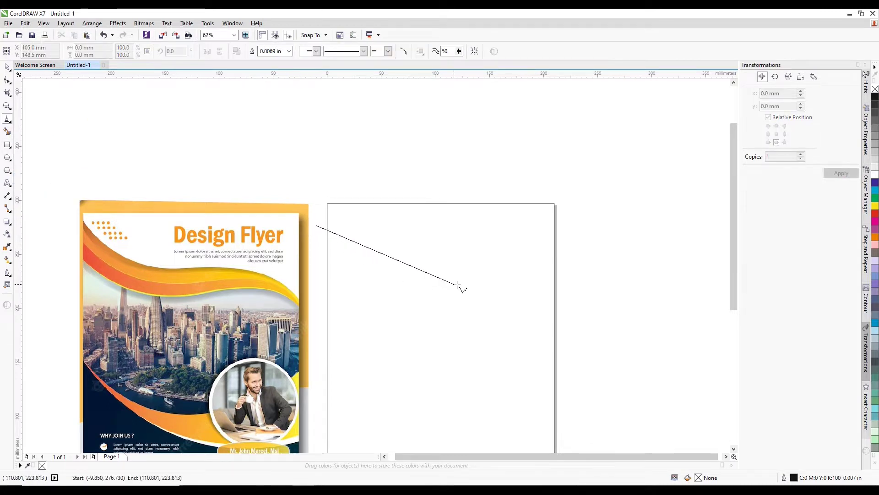
double_click(570, 296)
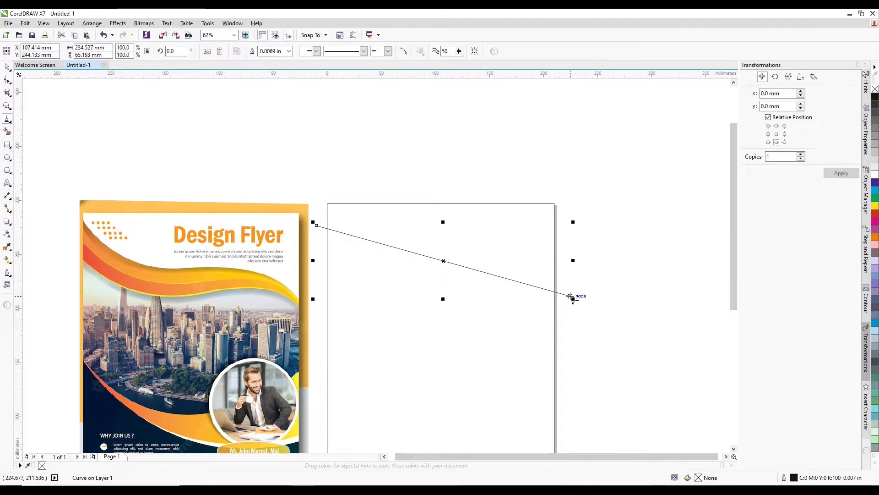
Step: Convert the sloping line to a curve and bend it into an S-shaped wave like the reference flyer's upper band
left_click(7, 82)
right_click(430, 257)
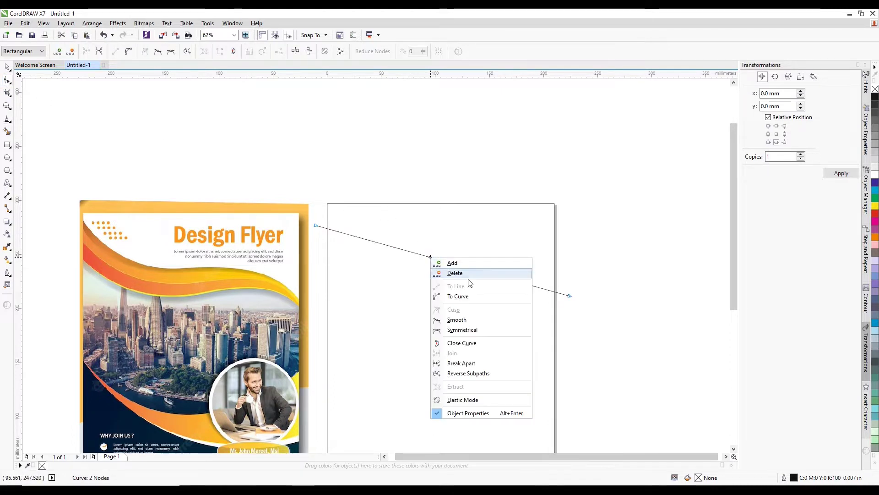
left_click(474, 297)
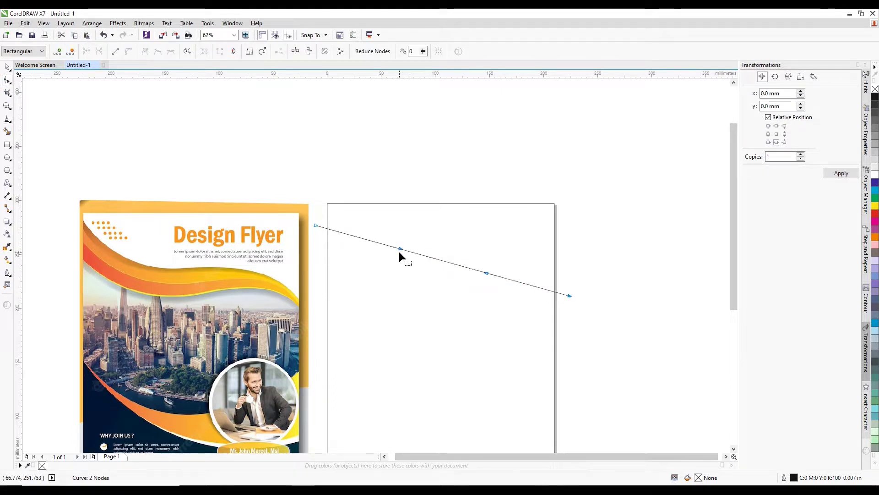
left_click_drag(400, 249, 384, 300)
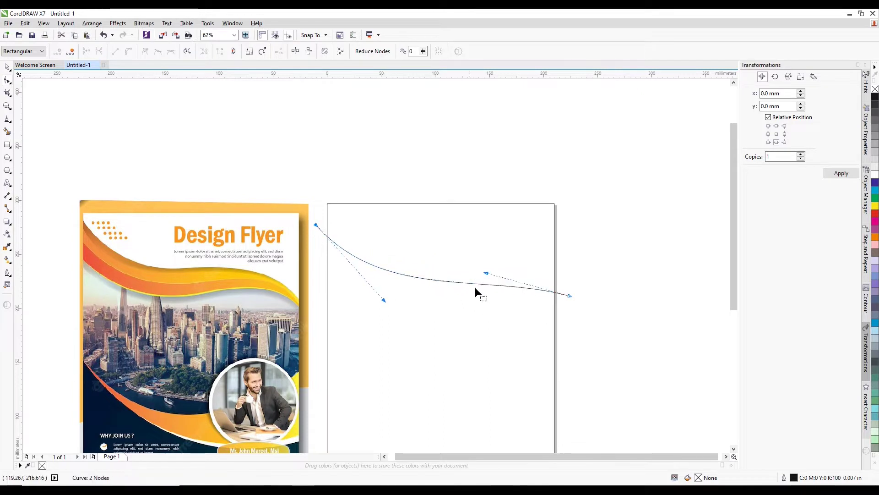
left_click_drag(487, 274, 504, 229)
left_click_drag(384, 300, 383, 319)
left_click_drag(505, 229, 516, 207)
Step: Refine the wave's end nodes so both ends extend just past the page edges, making the curve about 219 × 75 mm
left_click_drag(571, 295, 562, 301)
left_click_drag(506, 214, 520, 208)
scroll(320, 228, "up", 3)
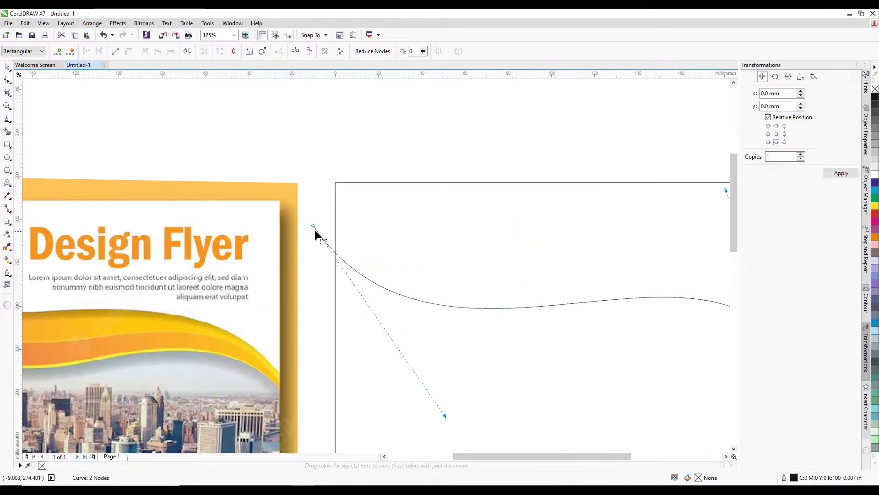
left_click_drag(312, 226, 327, 207)
scroll(340, 201, "down", 3)
scroll(341, 205, "up", 3)
scroll(339, 224, "down", 3)
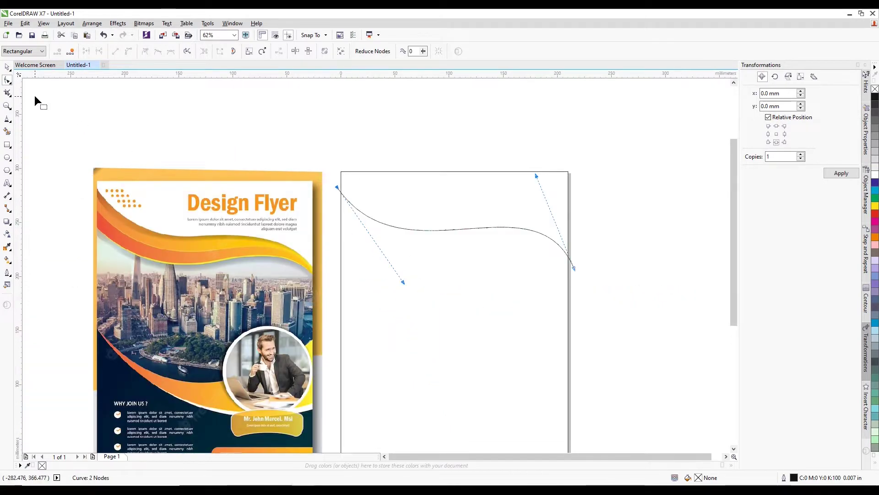
Step: Duplicate the wave, place the copy slightly below the original and rotate it about 2.1° so the right ends converge
left_click(7, 68)
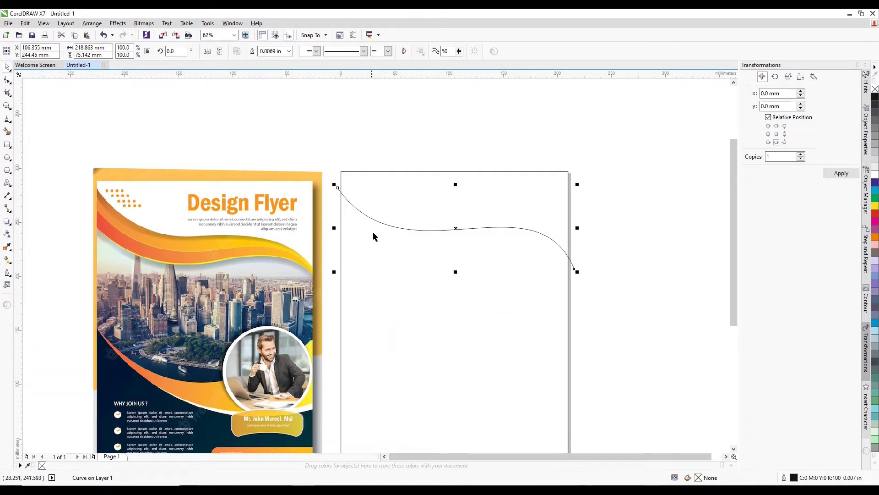
key("ctrl+d")
left_click_drag(396, 221, 390, 234)
scroll(461, 245, "up", 2)
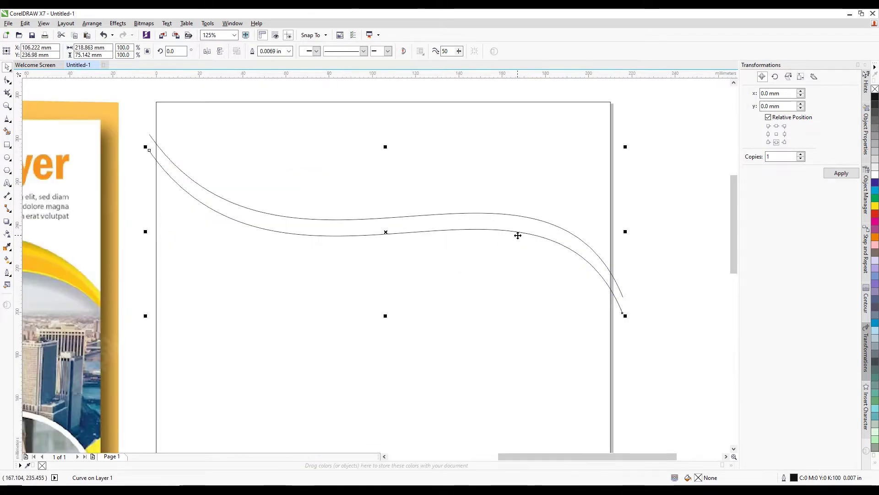
left_click_drag(517, 235, 531, 226)
left_click(533, 227)
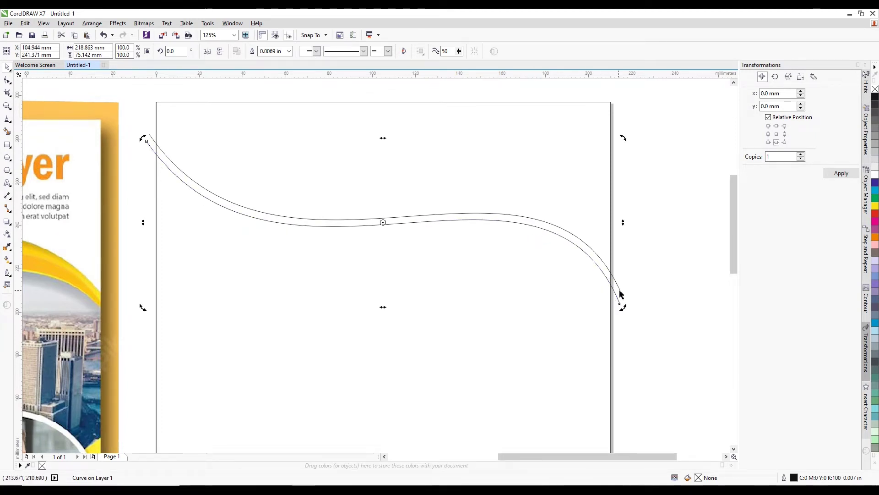
left_click_drag(621, 307, 619, 298)
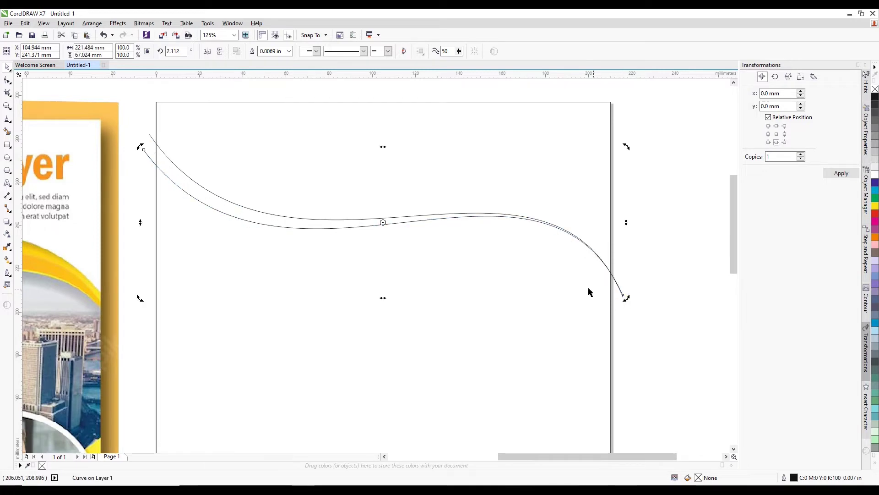
scroll(435, 211, "down", 2)
scroll(320, 189, "up", 2)
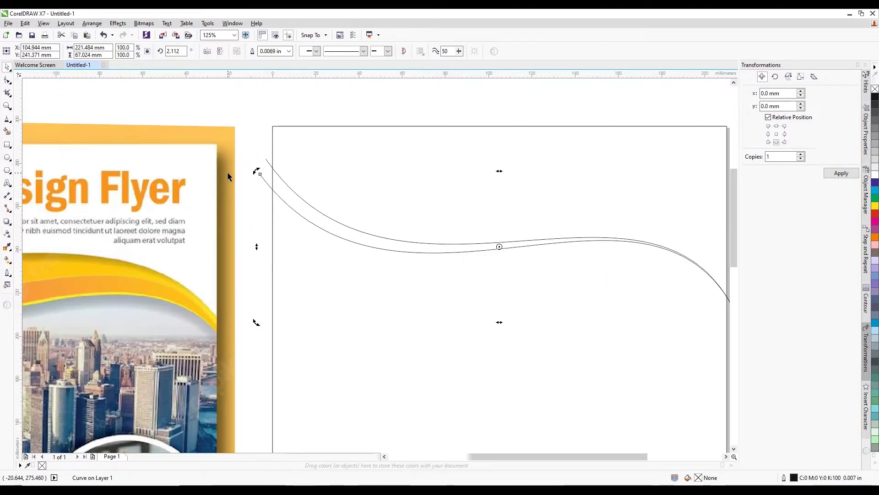
Step: Move the rotated copy's left end node up closer to the original wave's left end
left_click(7, 81)
scroll(232, 177, "up", 2)
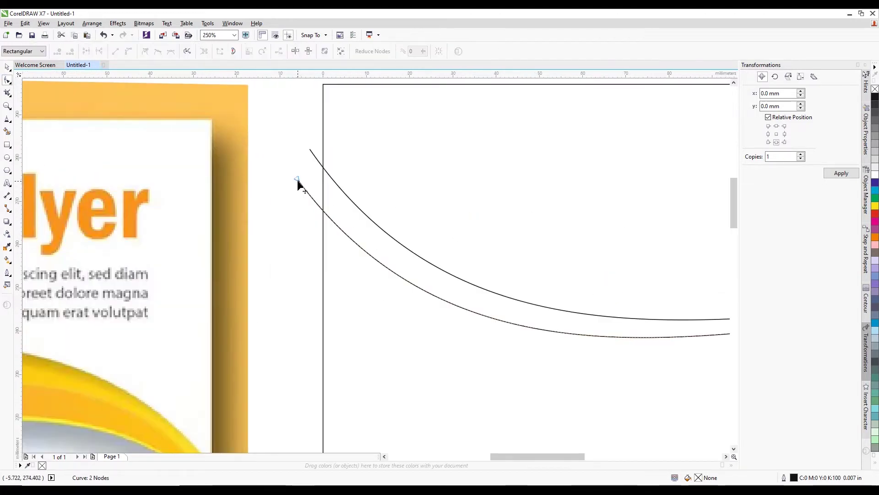
left_click_drag(295, 179, 300, 170)
scroll(300, 169, "down", 2)
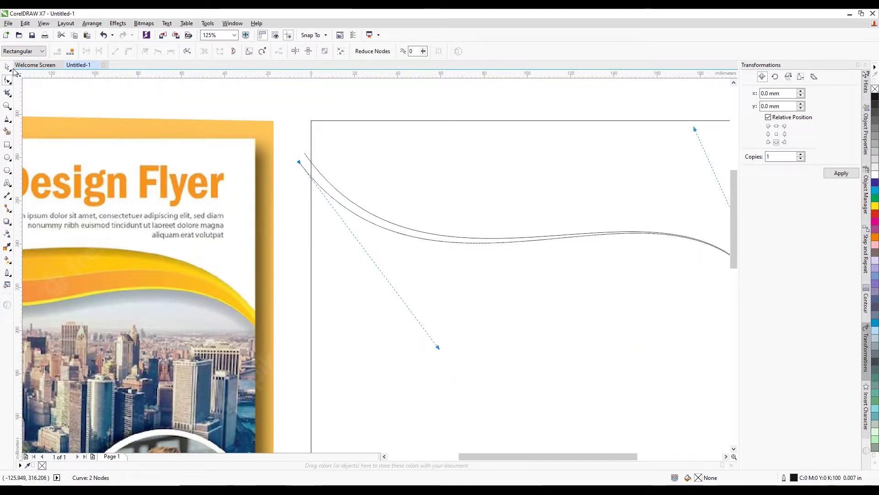
Step: Duplicate the original wave again and place the copy below the other two curves
left_click(8, 67)
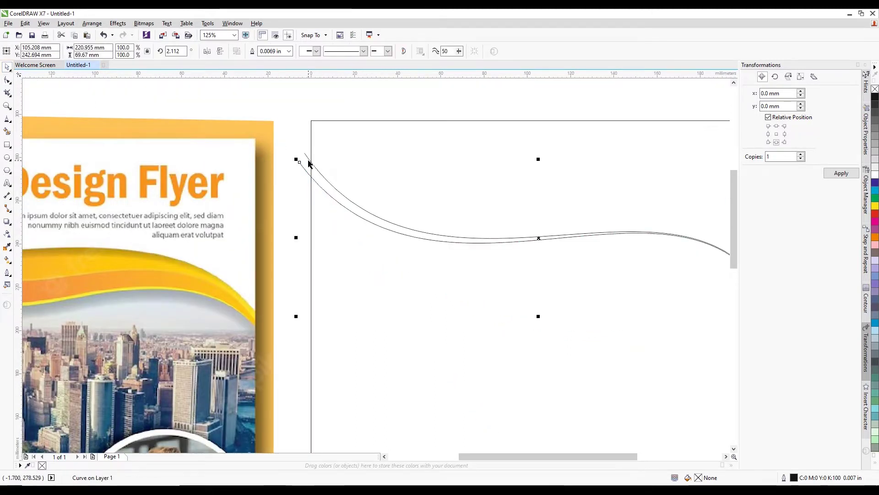
left_click(308, 160)
key("ctrl+d")
scroll(303, 133, "down", 1)
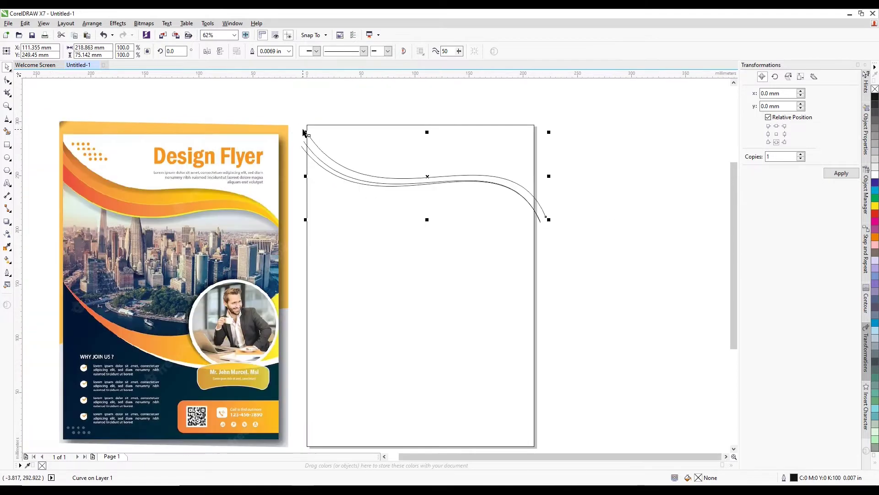
left_click_drag(327, 161, 321, 180)
scroll(348, 169, "up", 1)
scroll(397, 207, "down", 1)
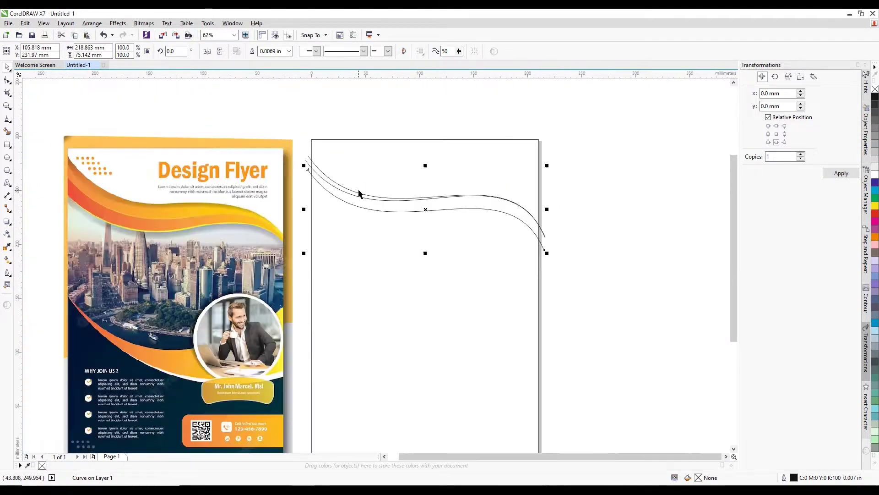
Step: Rotate the lowest wave about 4.1° so its right end converges with the other curves and its left end spreads apart
scroll(510, 220, "up", 1)
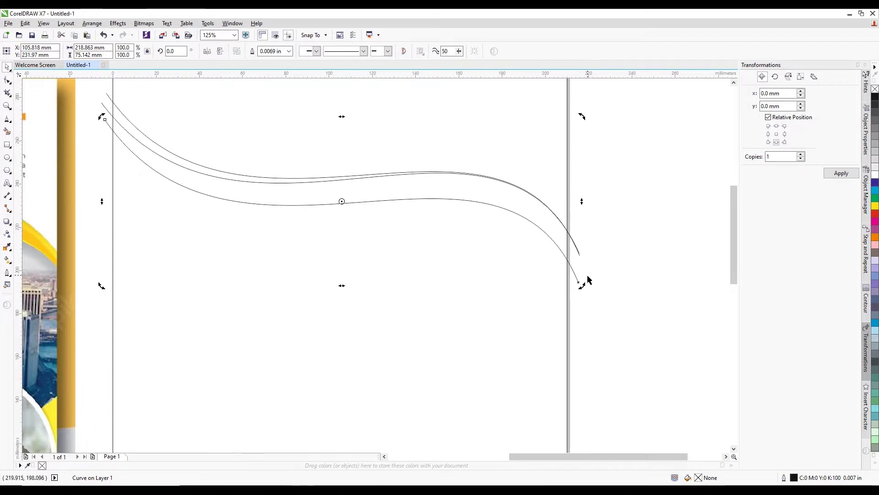
left_click_drag(582, 284, 586, 267)
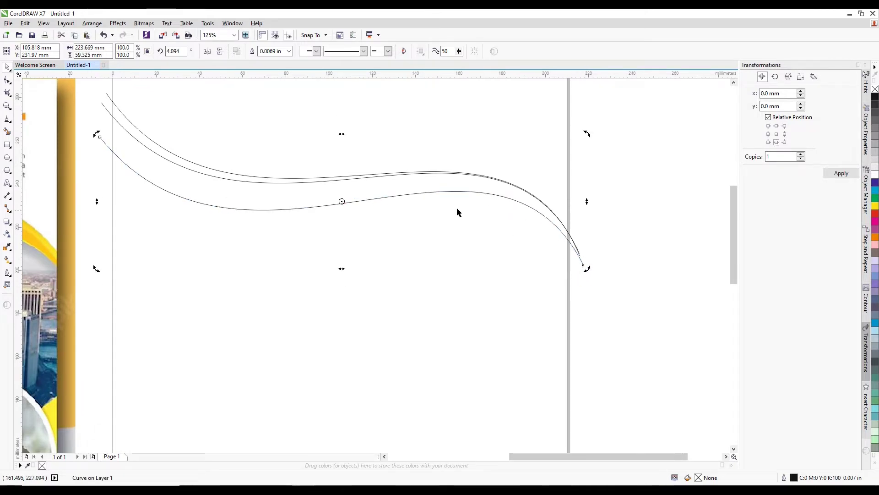
scroll(458, 212, "down", 1)
scroll(353, 169, "up", 1)
scroll(428, 216, "down", 1)
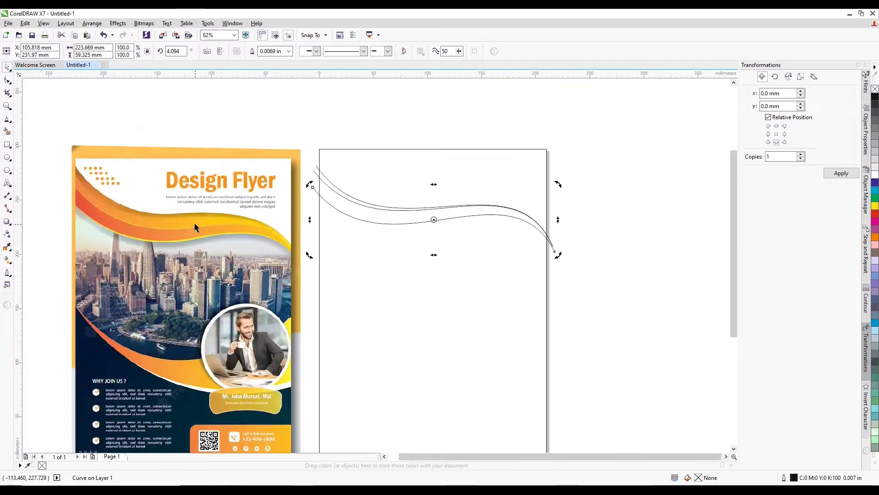
scroll(197, 223, "up", 1)
scroll(279, 243, "down", 1)
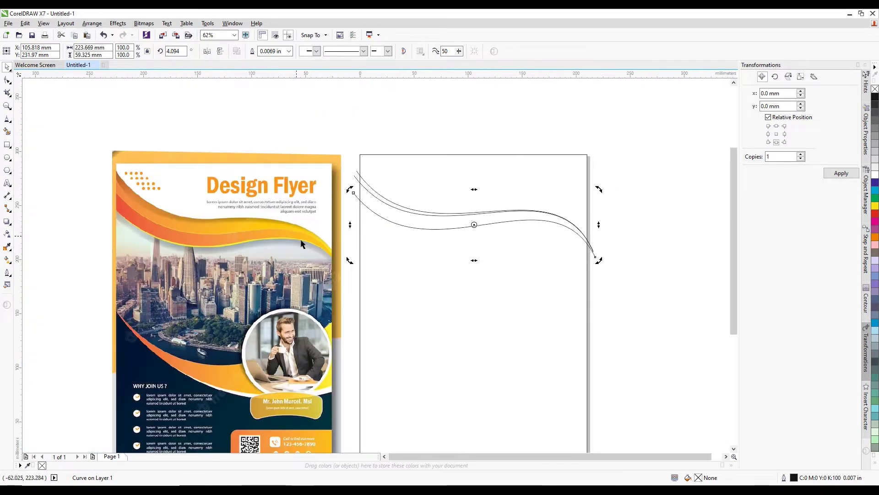
Step: Move the lowest wave slightly up so its right end meets the right ends of the other curves
left_click(8, 80)
scroll(496, 189, "up", 1)
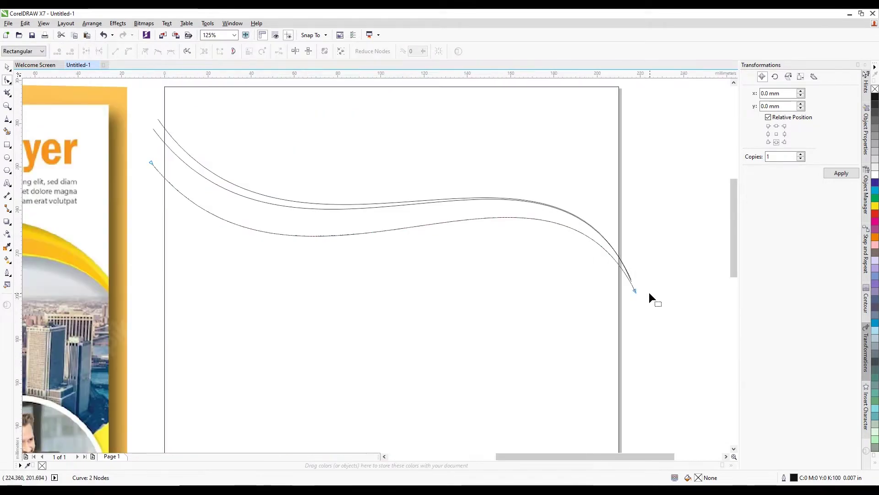
left_click(8, 67)
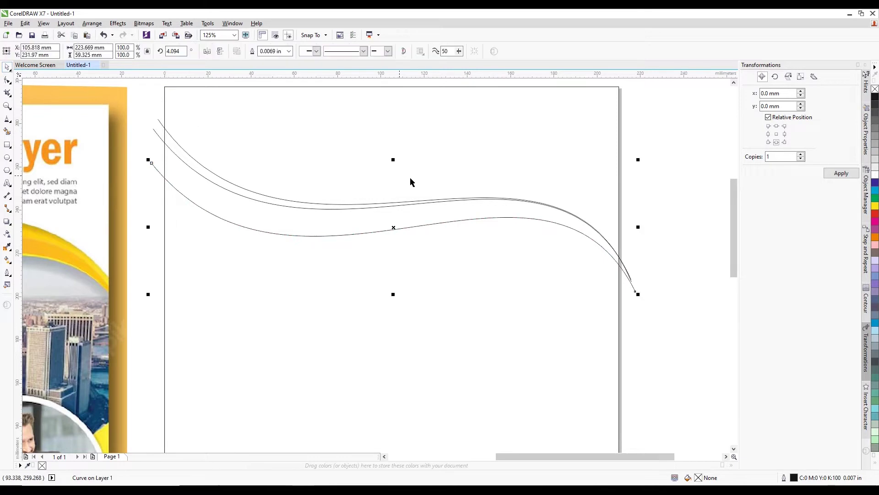
left_click_drag(473, 218, 472, 210)
scroll(424, 192, "down", 1)
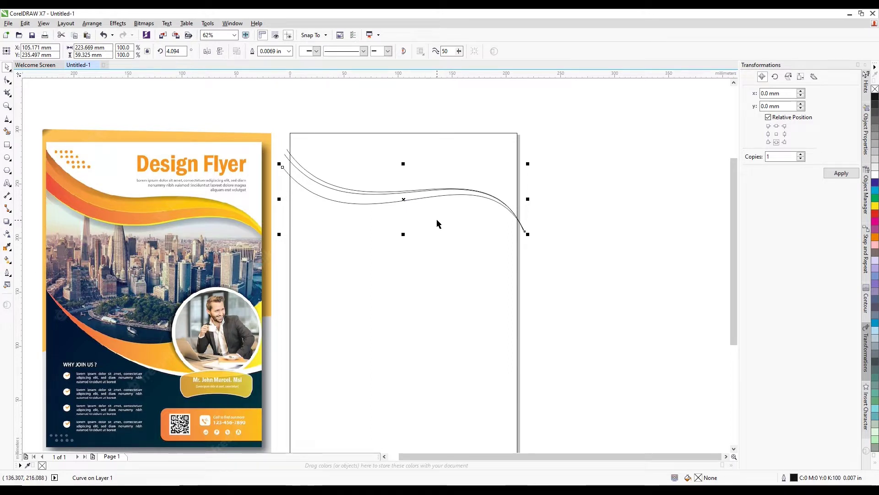
Step: Duplicate the lowest wave, place the copy below it and rotate it to about 6.9° so the right ends converge
key("ctrl+d")
left_click_drag(405, 196, 399, 211)
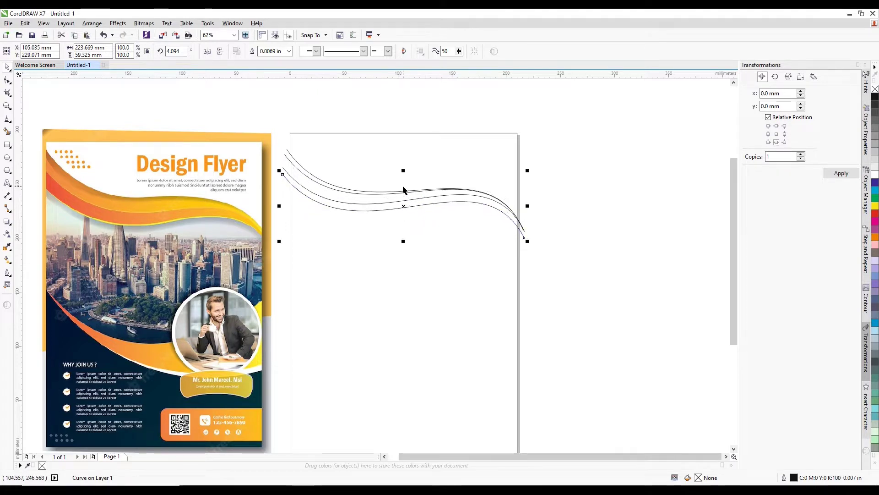
scroll(437, 231, "up", 3)
left_click(438, 225)
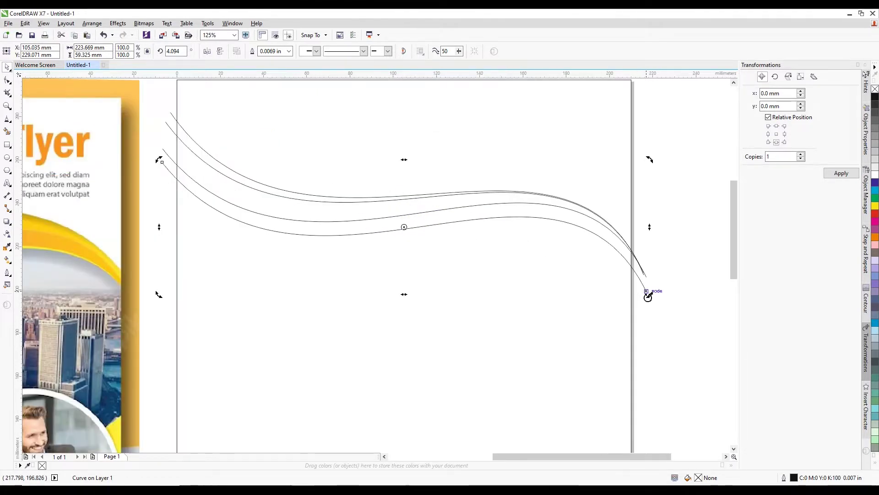
left_click_drag(648, 296, 649, 283)
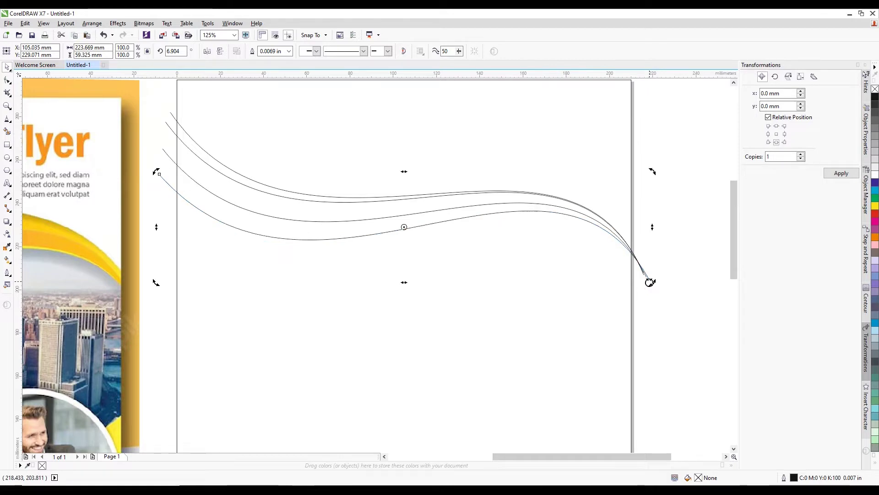
scroll(438, 216, "down", 3)
scroll(516, 225, "up", 3)
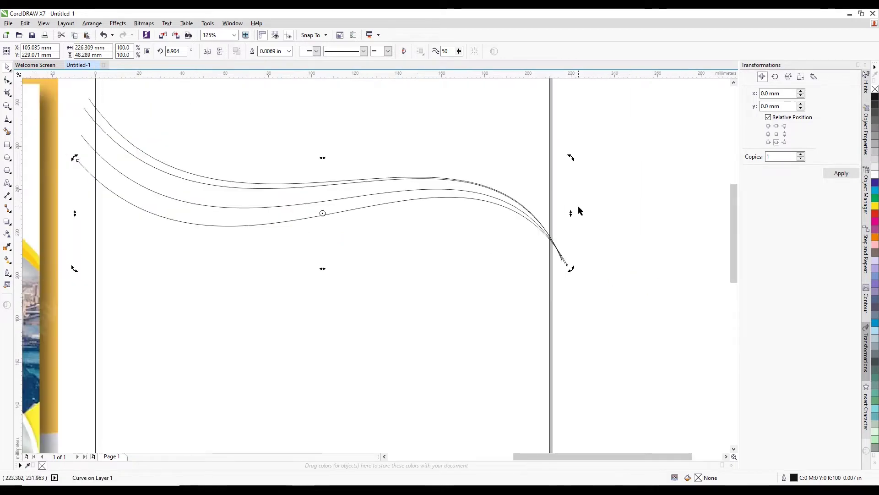
scroll(580, 210, "down", 2)
Step: Duplicate the lowest wave and offset the copy about 1.8 mm straight below it to form a thin strip
left_click(338, 113)
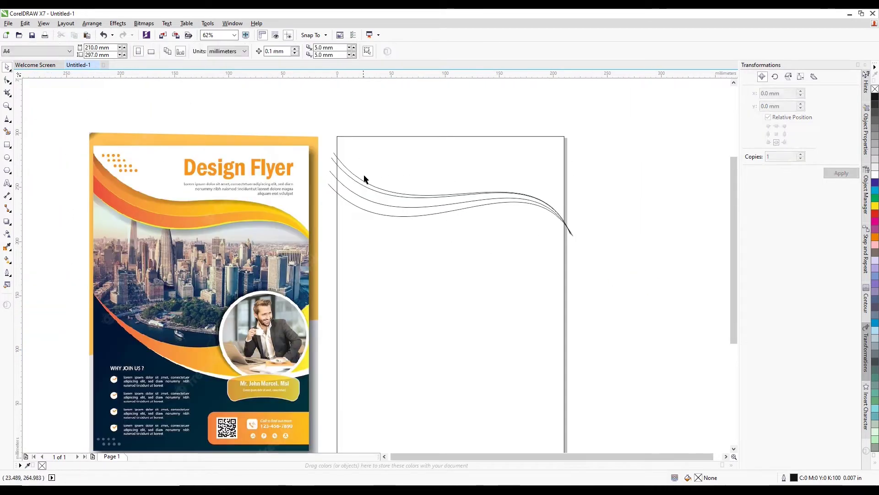
left_click(398, 215)
scroll(404, 217, "up", 2)
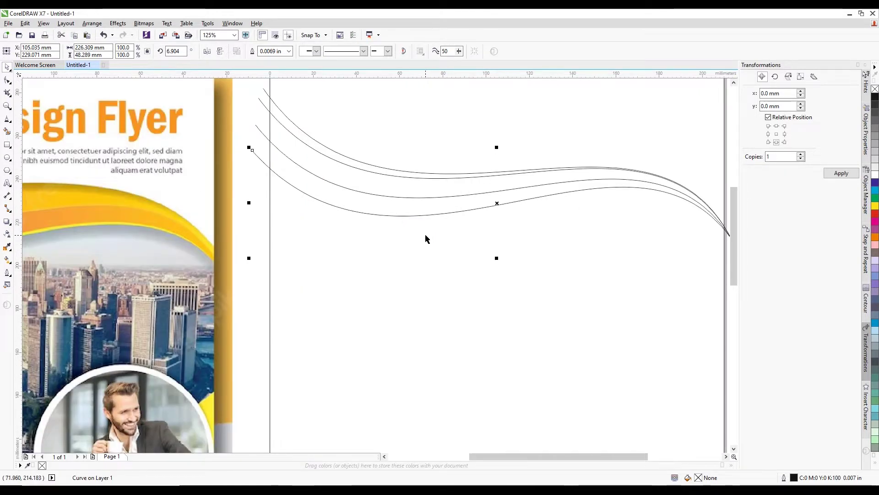
key("Down")
key("Down")
key("Down")
key("Down")
key("Down")
key("Down")
key("Down")
key("Down")
key("Down")
key("Down")
key("Down")
key("Down")
key("Down")
key("Down")
key("Down")
key("Down")
key("Down")
key("Down")
key("Down")
key("Down")
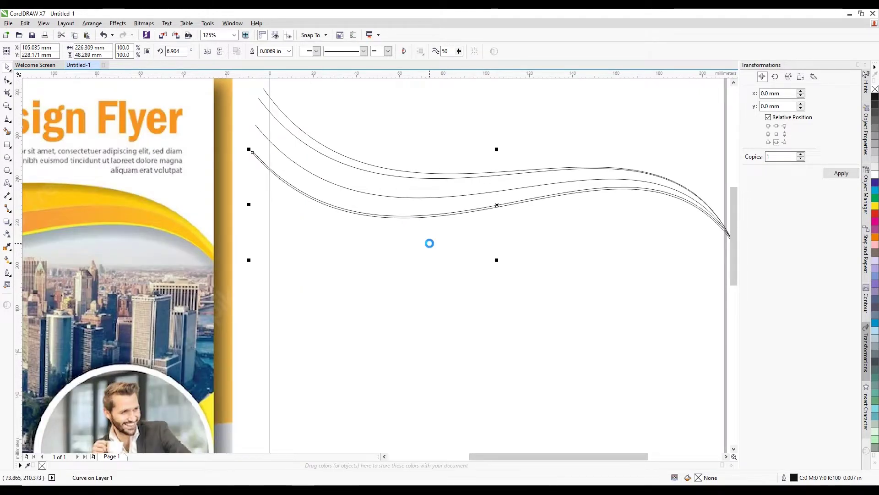
key("Up")
key("Up")
key("Up")
key("Up")
key("Up")
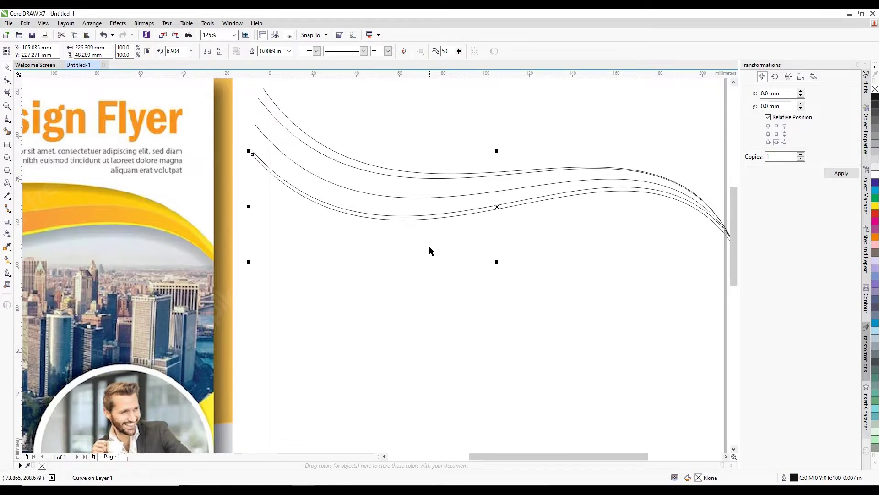
scroll(428, 175, "down", 2)
left_click_drag(636, 136, 329, 270)
left_click(606, 221)
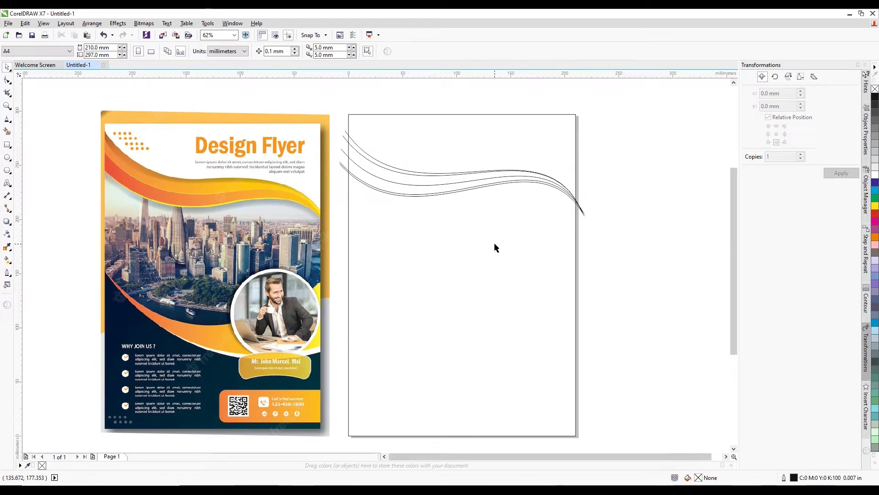
Step: Save the drawing as "Corporate Flyer" in CDR format in the Designes folder on Local Disk (F:)
key("ctrl+s")
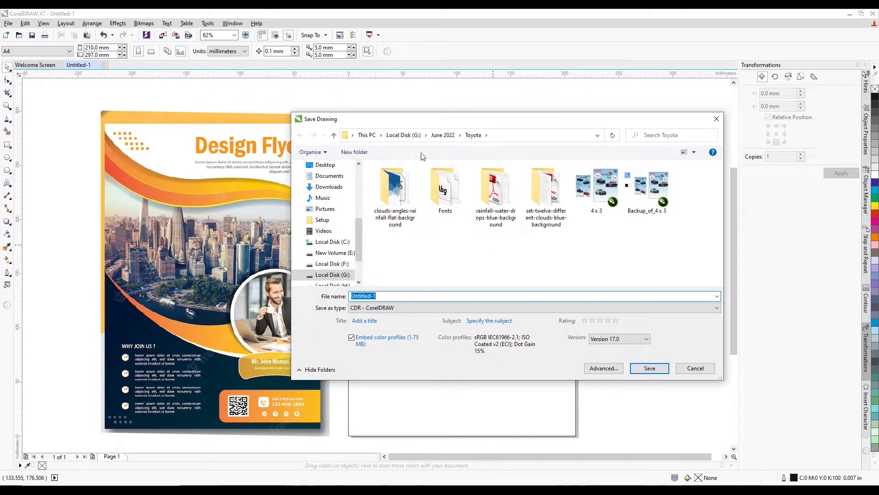
left_click(332, 263)
left_click(398, 226)
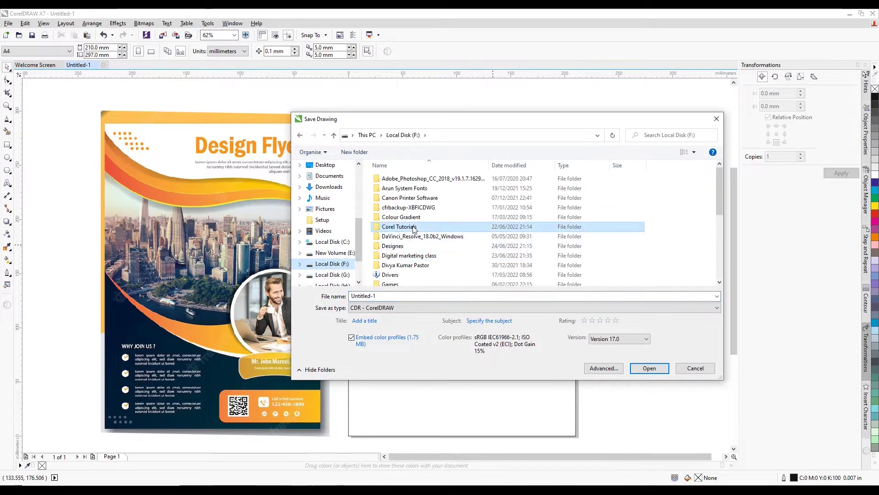
double_click(409, 246)
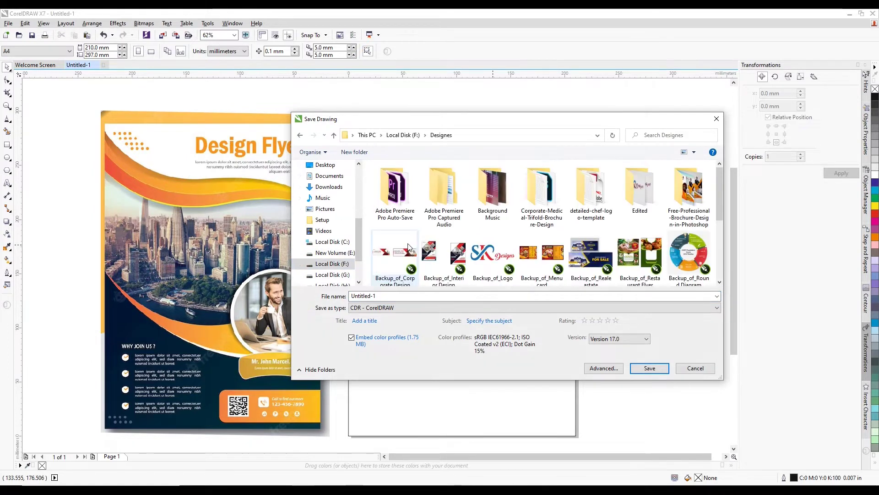
left_click(406, 295)
type("C")
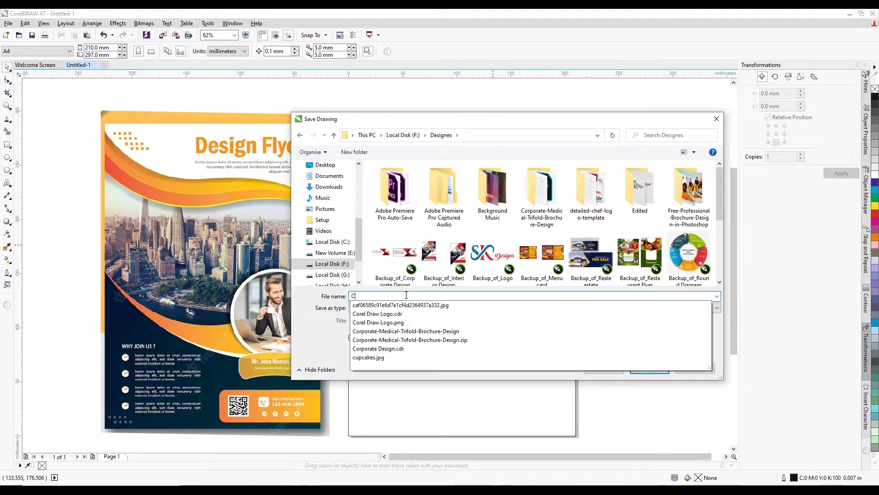
type("orpora")
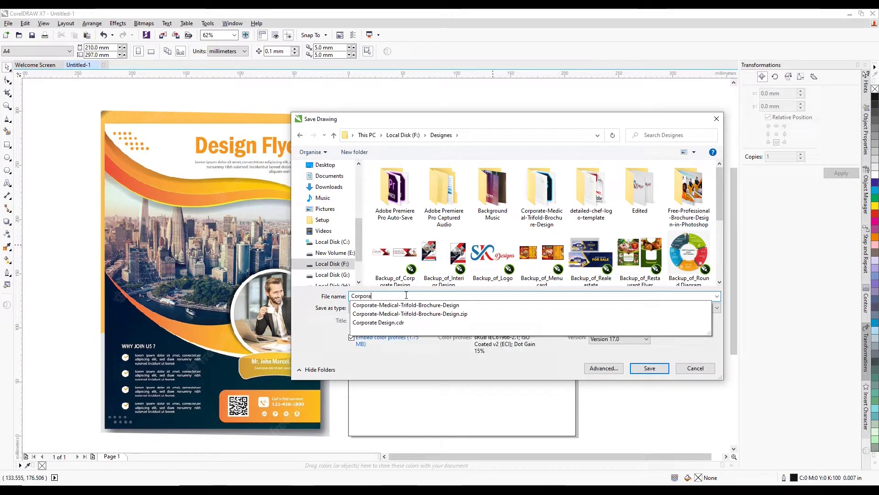
type("te Fl")
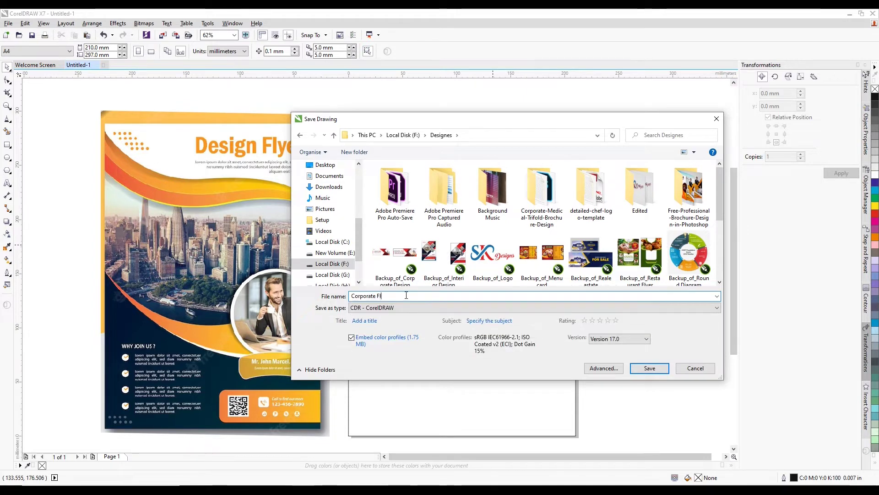
type("yer")
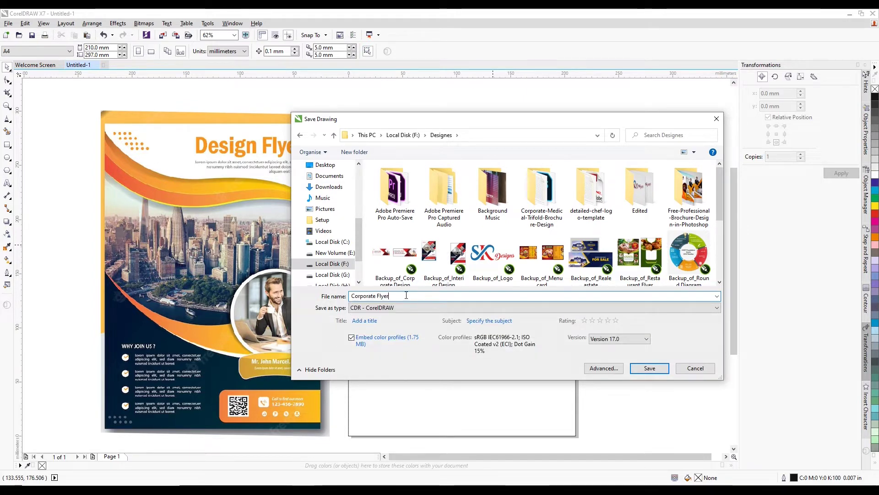
left_click(649, 368)
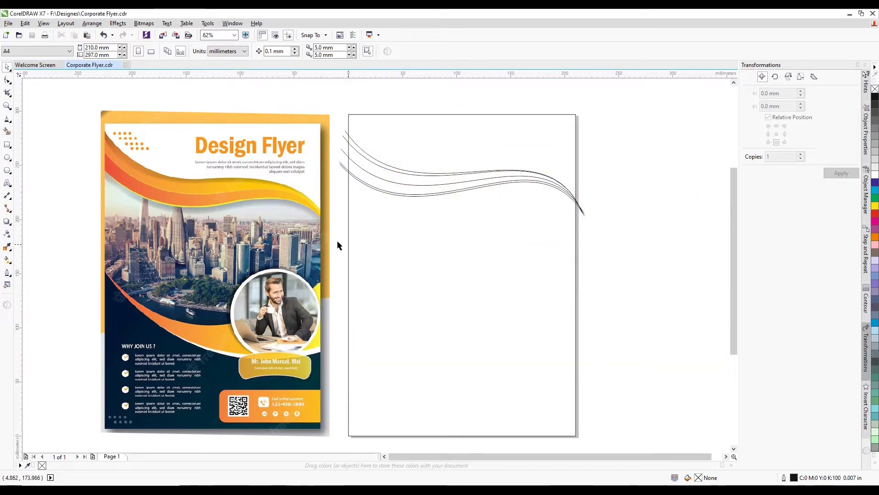
Step: Draw a horizontal line about 235 mm long across the page below the waves and bend it into a downward-sagging arc
left_click(7, 120)
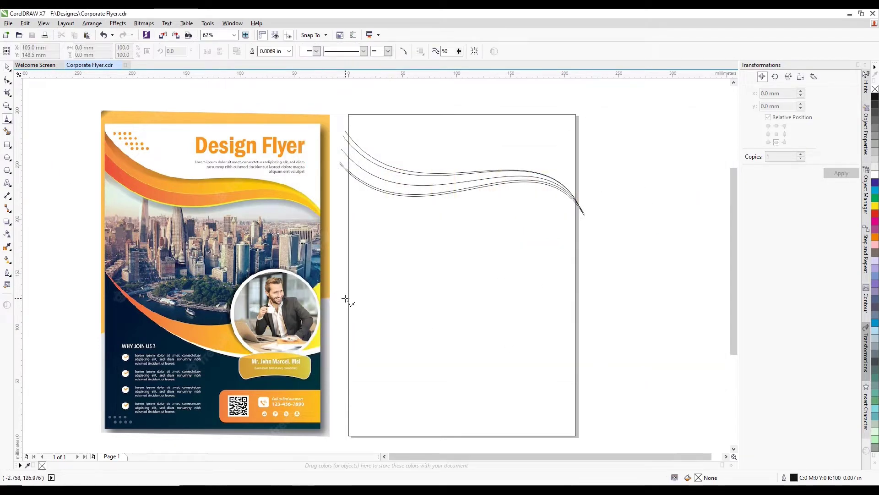
left_click_drag(340, 300, 595, 298)
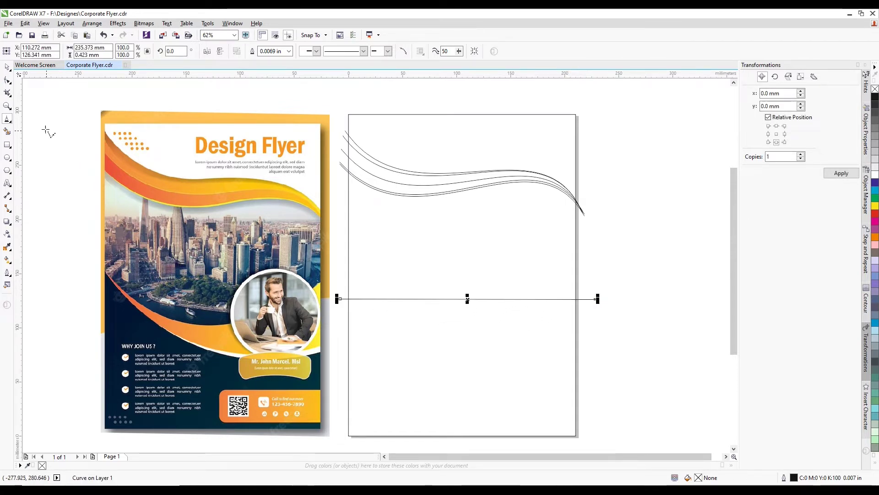
left_click(7, 81)
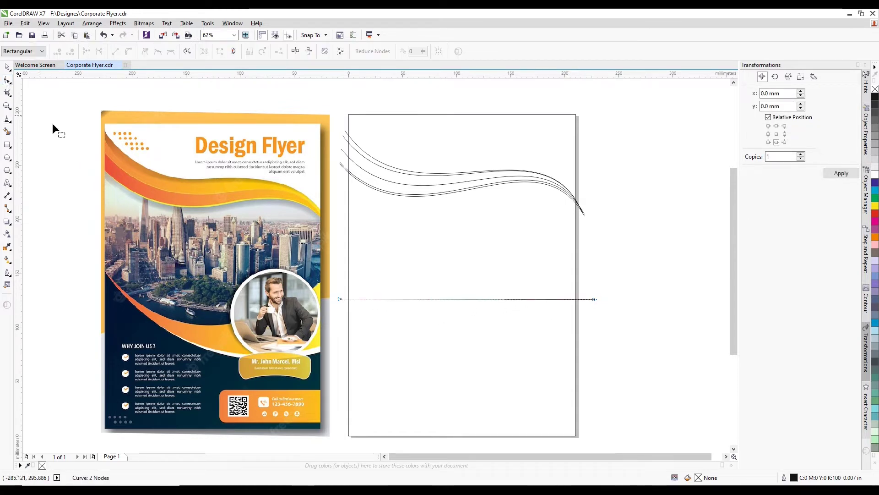
right_click(405, 298)
left_click(455, 338)
left_click(462, 300)
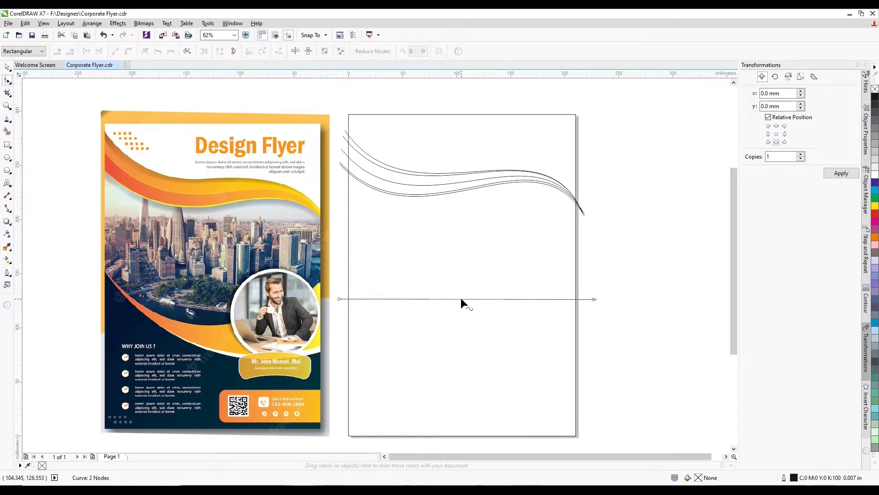
left_click_drag(461, 298, 460, 333)
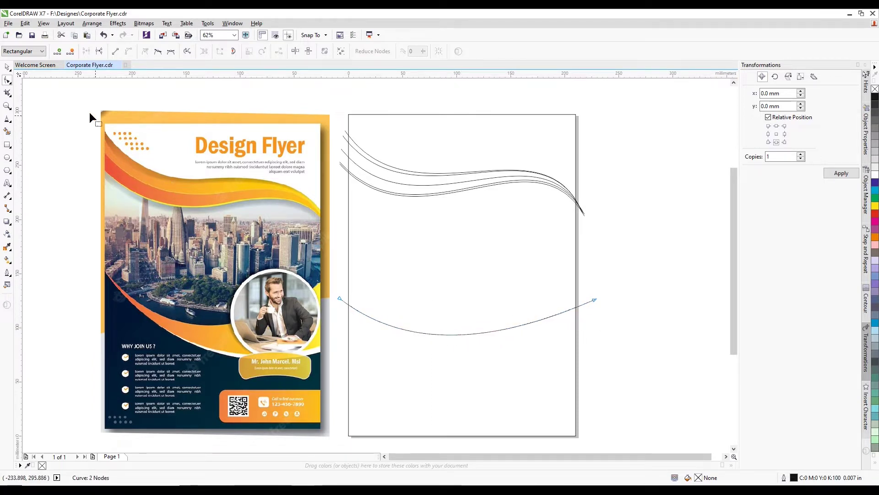
Step: Rotate the arc to about 350.7° so its left end rises and its right end drops
left_click(8, 69)
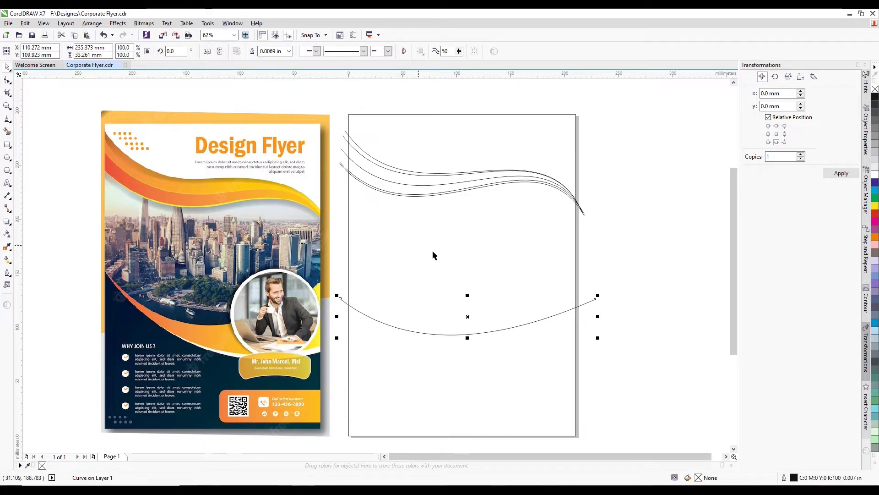
left_click(583, 304)
left_click_drag(597, 298, 600, 315)
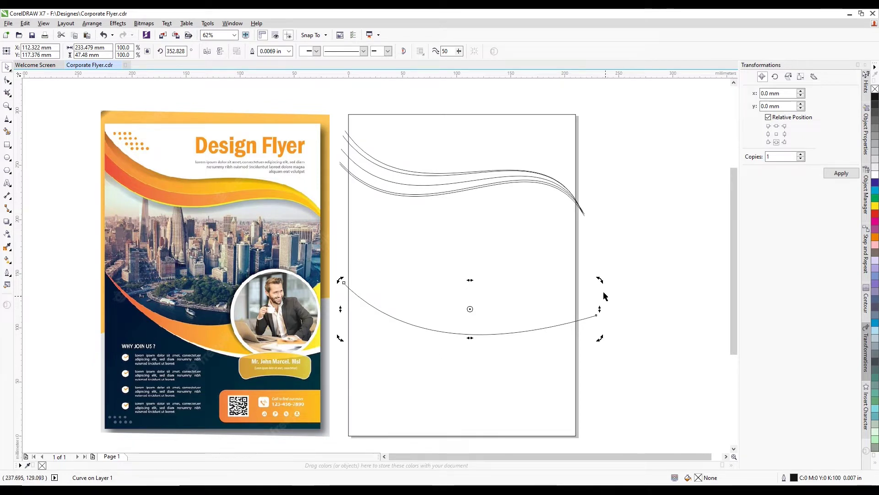
left_click_drag(600, 280, 584, 334)
left_click(592, 320)
Step: Duplicate the arc and rotate the copy to about 340.1°, joining the left ends and spreading the right ends apart
key("ctrl+d")
left_click(585, 335)
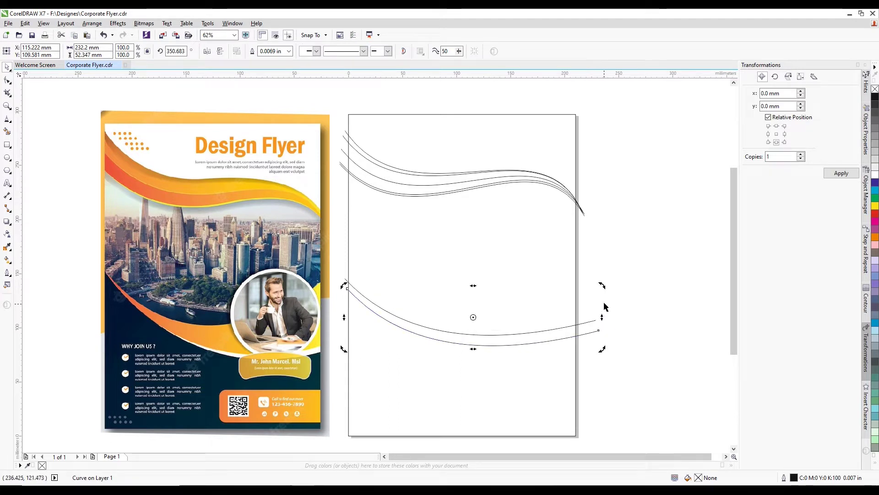
left_click_drag(604, 288, 638, 314)
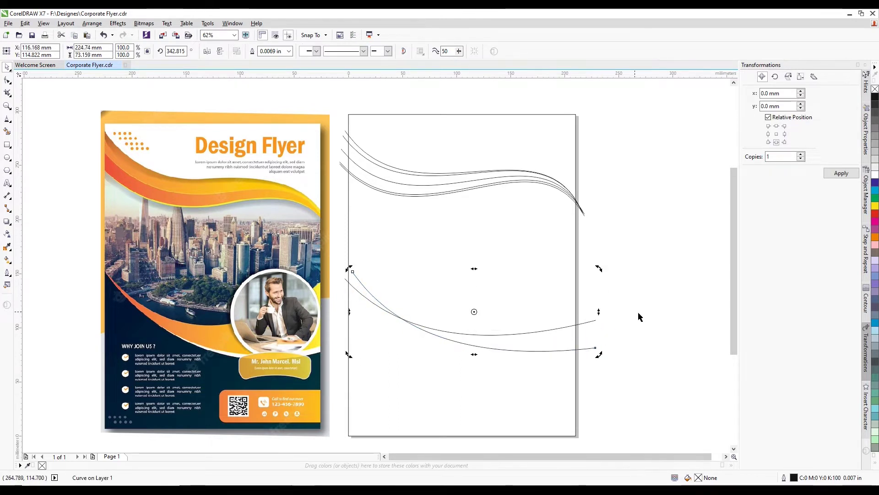
left_click(638, 314)
left_click(590, 349)
left_click_drag(590, 350, 581, 356)
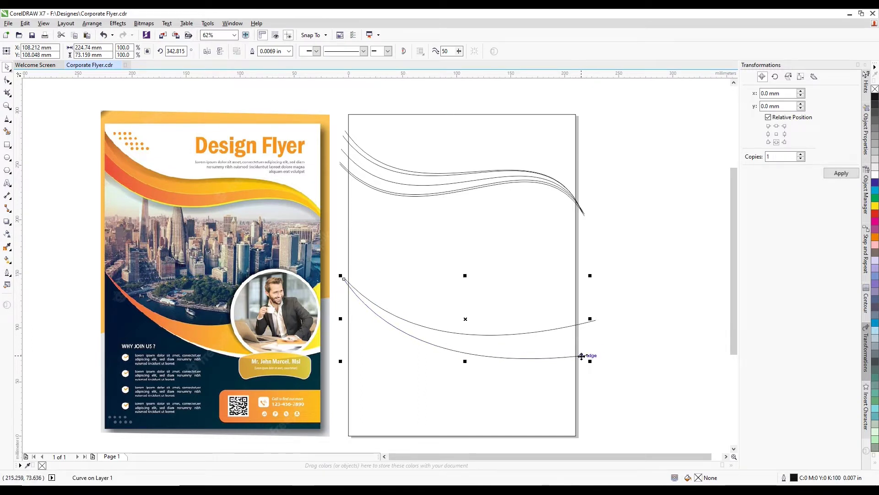
mouse_move(586, 357)
left_mouse_down()
mouse_move(589, 367)
mouse_move(561, 366)
mouse_move(577, 367)
left_mouse_up()
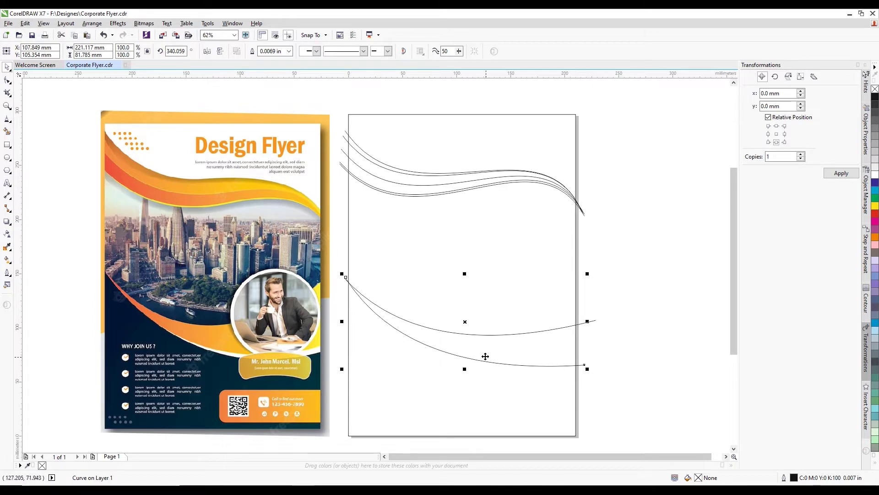
Step: Duplicate the lower arc, shift the copy down and to the right, and rotate it to about 342.7°
scroll(485, 356, "up", 2)
scroll(484, 349, "down", 2)
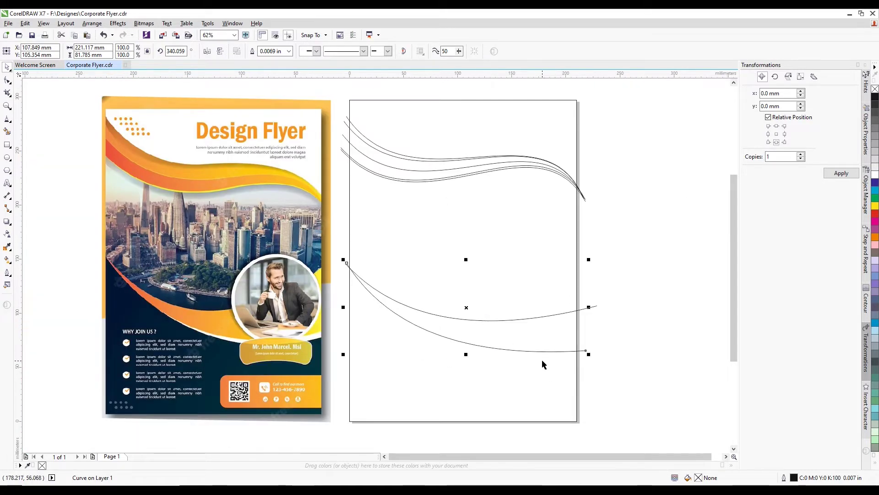
key("ctrl+d")
left_click_drag(555, 352, 611, 360)
left_click(575, 361)
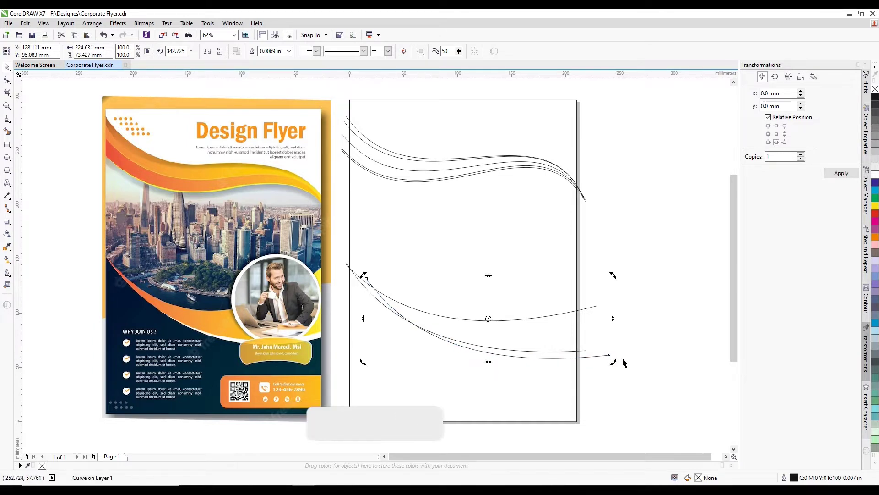
scroll(584, 357, "up", 2)
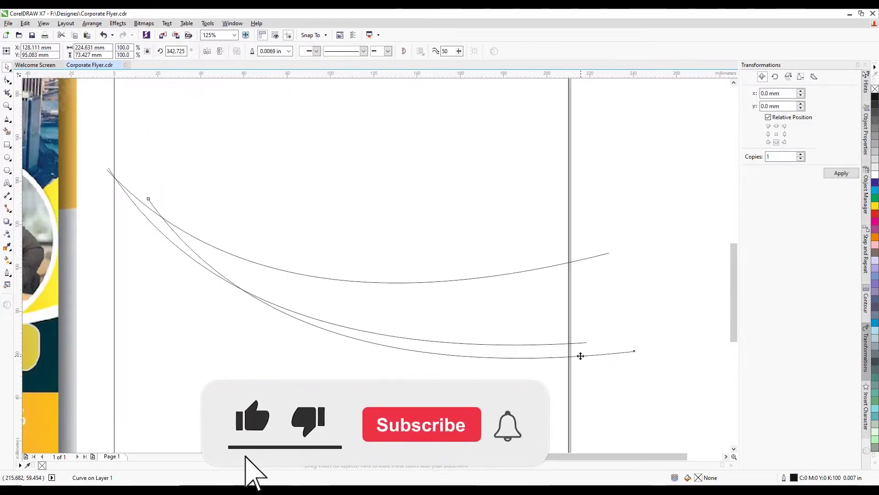
left_click(574, 356)
scroll(573, 350, "down", 2)
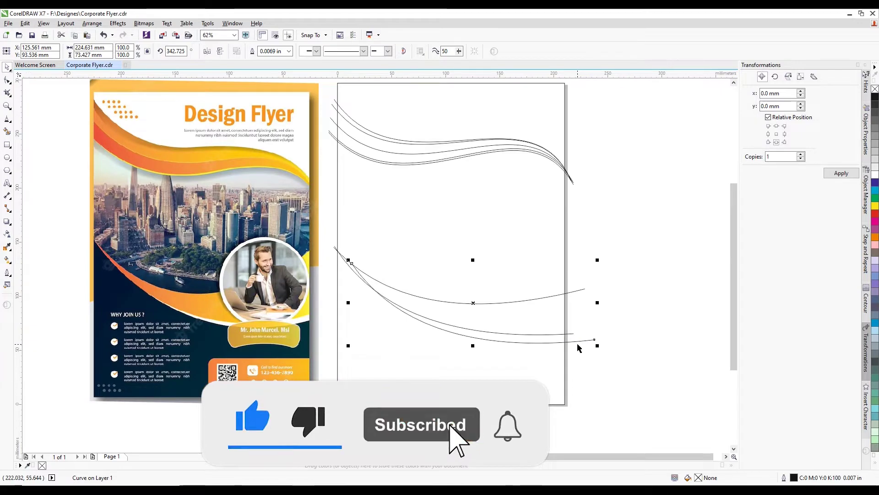
Step: Rotate the lowest arc to about 343.6° so its right end rises slightly
left_click(577, 342)
scroll(577, 341, "up", 2)
left_click_drag(609, 353, 611, 351)
scroll(610, 352, "down", 2)
left_click(605, 365)
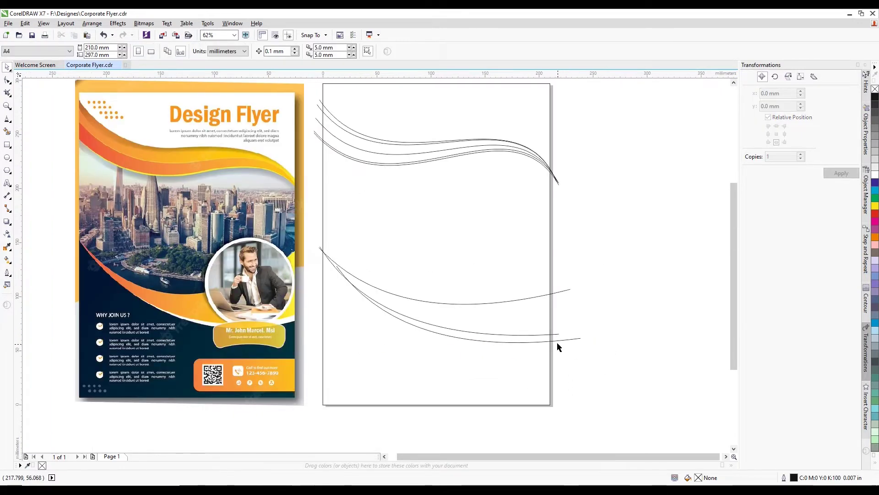
Step: Select the three lower arcs together and nudge them up by about 11.3 mm
scroll(530, 310, "down", 2)
left_click_drag(585, 284, 430, 348)
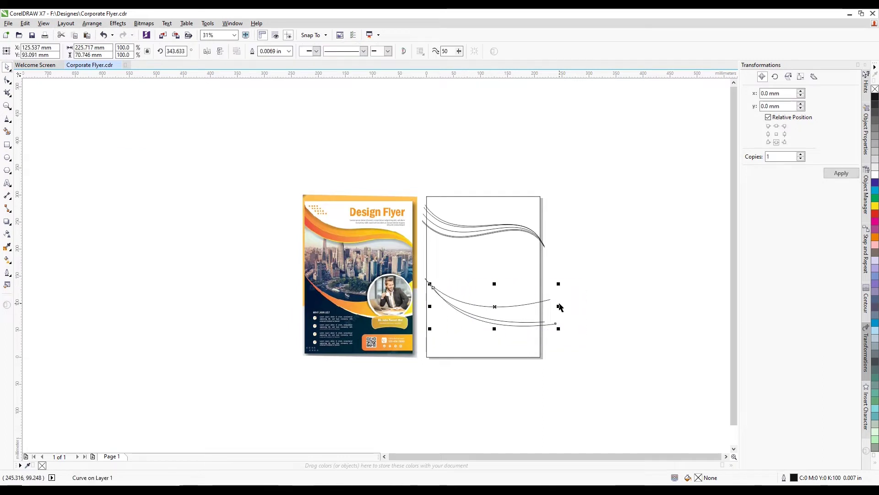
left_click(582, 268)
left_click_drag(582, 268, 419, 344)
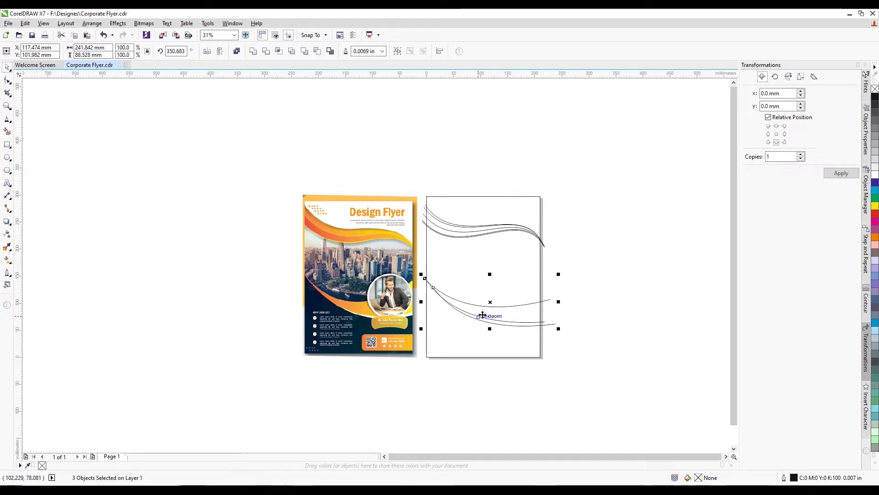
key("Up")
key("Up")
key("Up")
key("Up")
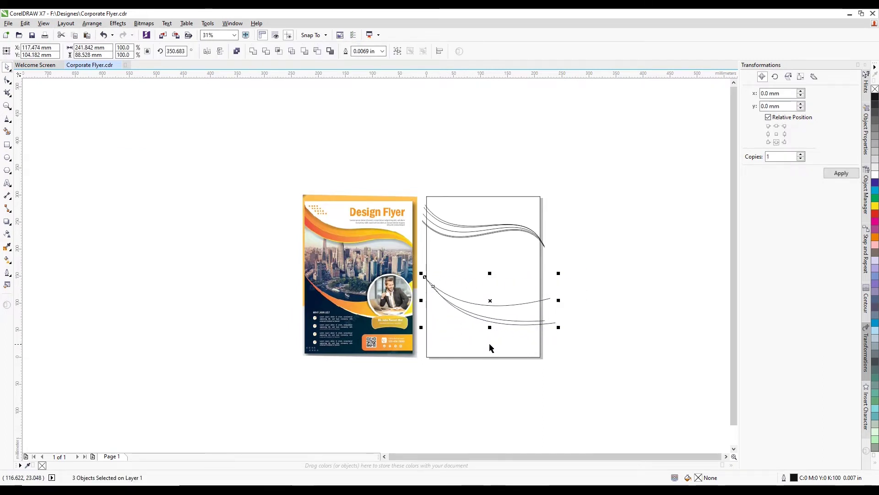
key("Up")
key("Up")
key("Up")
key("Up")
scroll(491, 277, "up", 2)
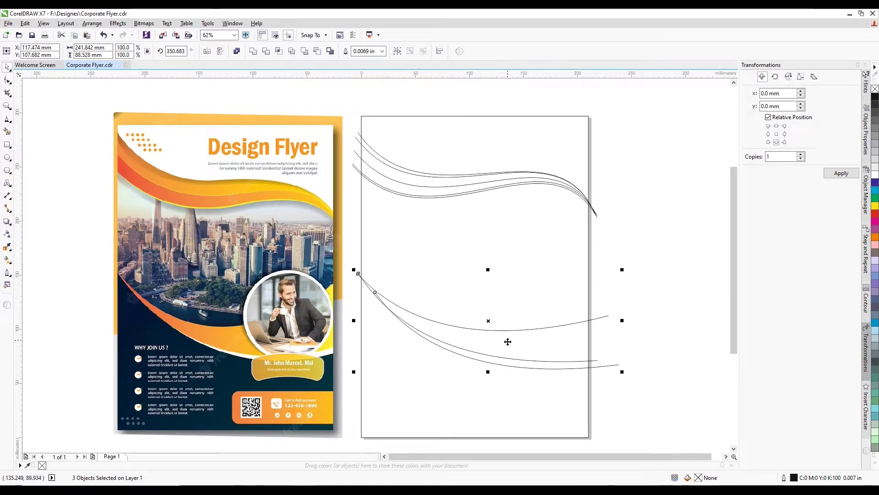
key("Up")
key("Up")
key("Up")
key("Up")
key("Up")
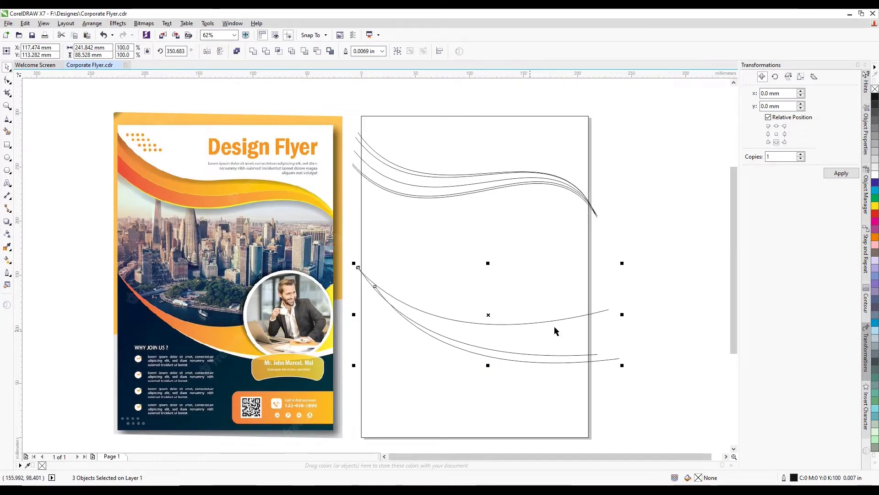
left_click(641, 318)
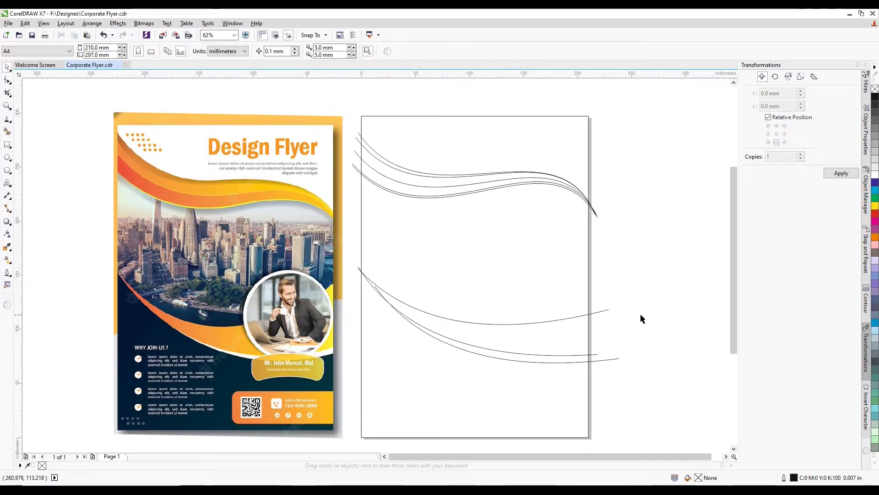
Step: Shift the lowest arc slightly down and to the left, centring it at about X 124.5 mm, Y 102.6 mm
left_click(547, 364)
left_click(547, 364)
scroll(548, 363, "up", 2)
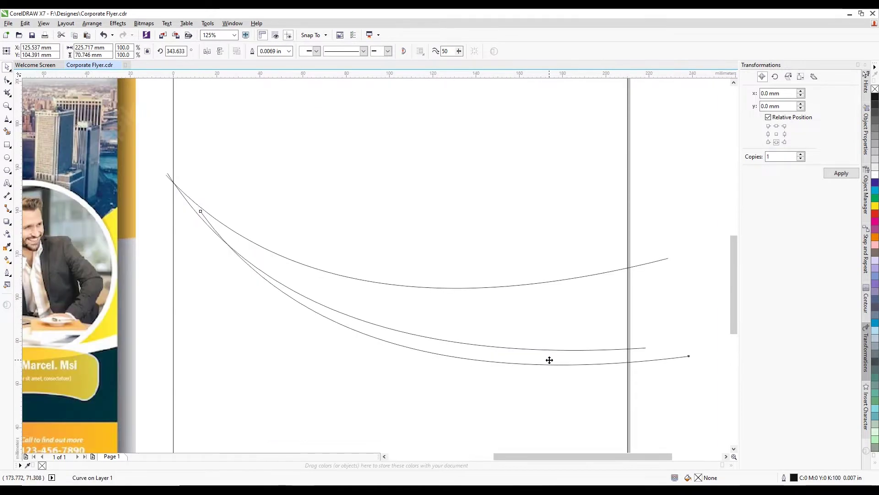
left_click_drag(549, 360, 548, 364)
scroll(547, 363, "down", 2)
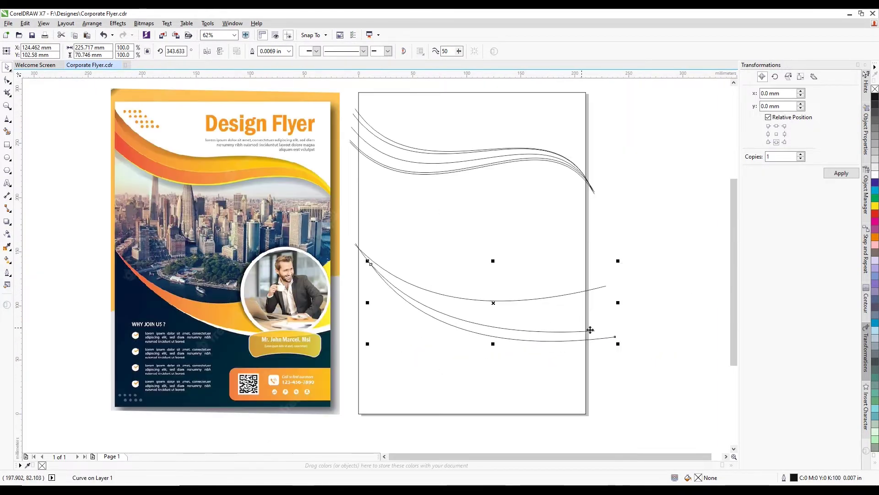
left_click(648, 338)
left_click_drag(635, 257, 445, 349)
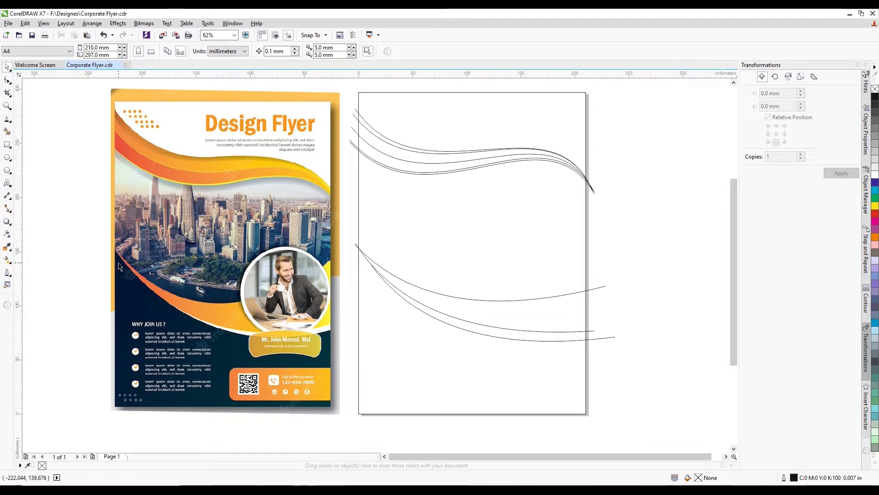
scroll(345, 281, "down", 1)
scroll(374, 293, "up", 1)
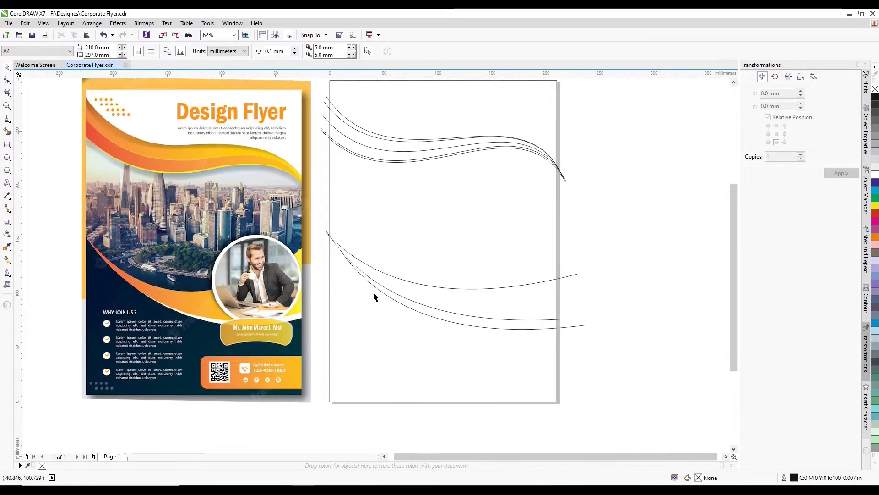
key("F6")
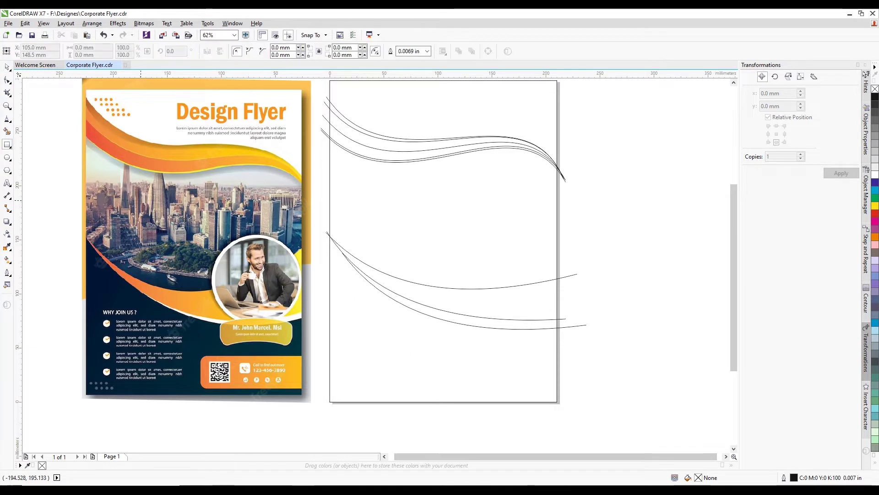
left_click_drag(408, 329, 514, 357)
key("ctrl+z")
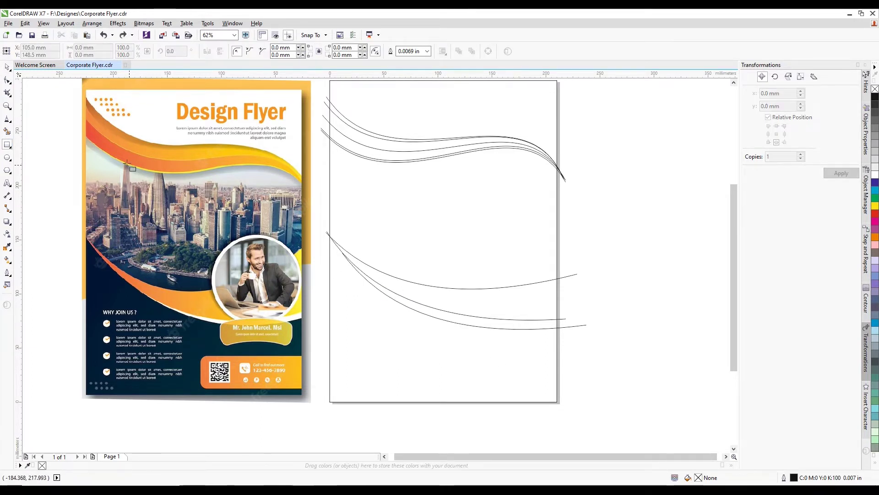
Step: Smart-fill the area above the upper waves and each band between the wave curves with the blue-grey C40 M20 Y0 K40
scroll(389, 291, "down", 2)
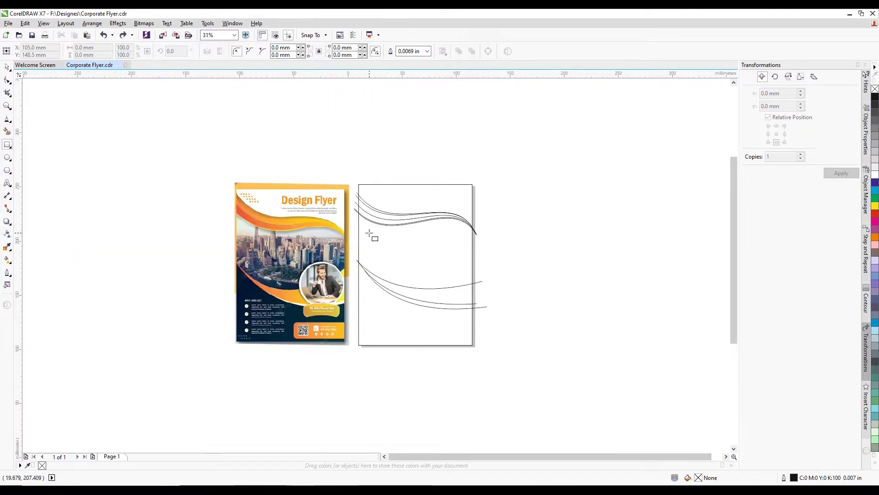
scroll(371, 236, "up", 2)
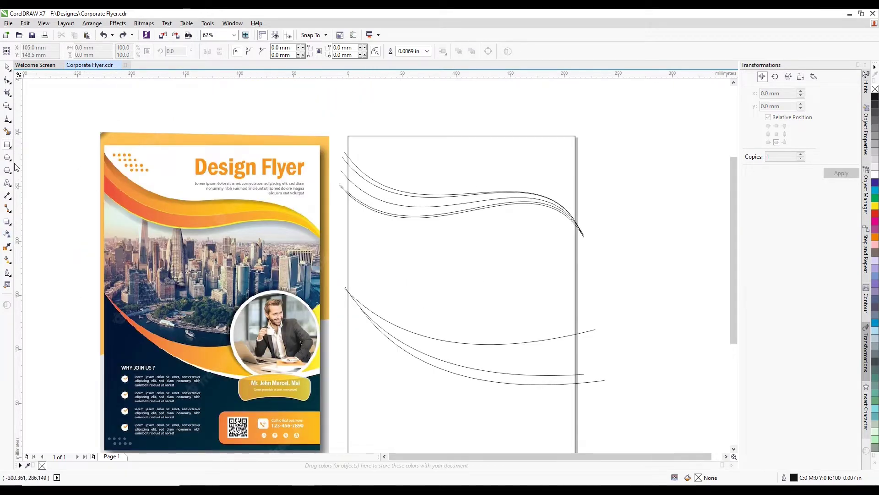
left_click(7, 131)
left_click(377, 178)
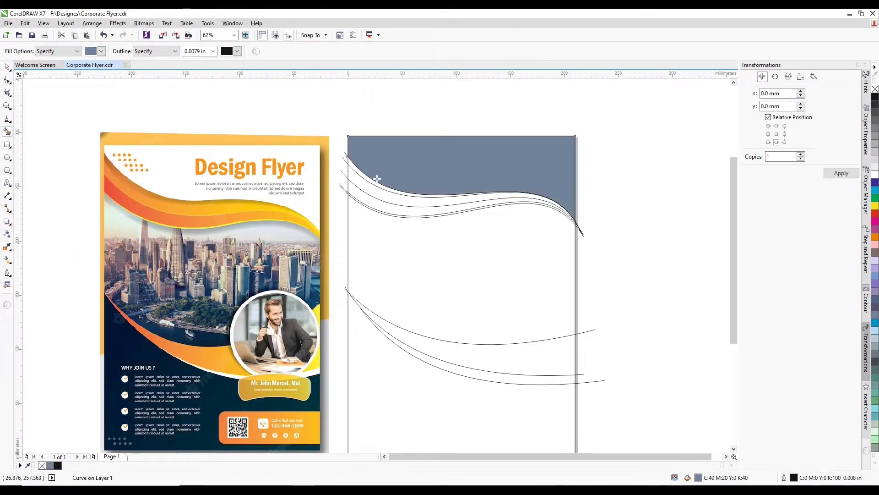
scroll(377, 178, "up", 2)
left_click(363, 199)
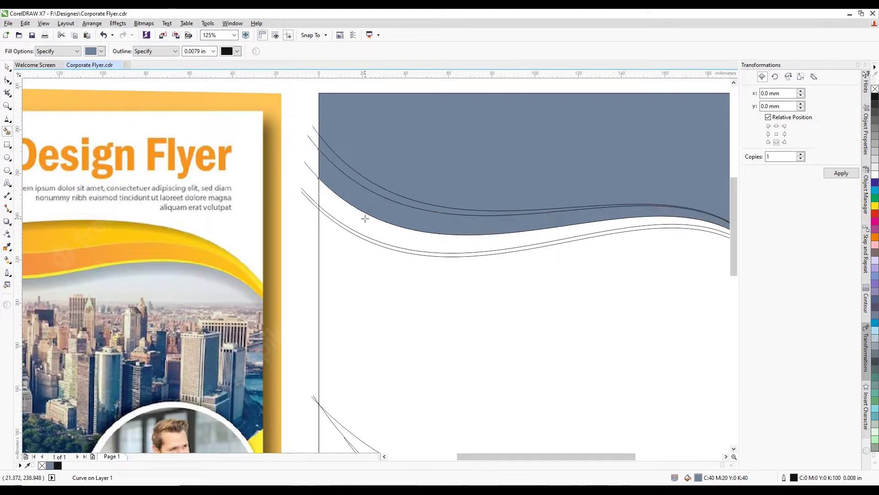
left_click(365, 223)
left_click(368, 239)
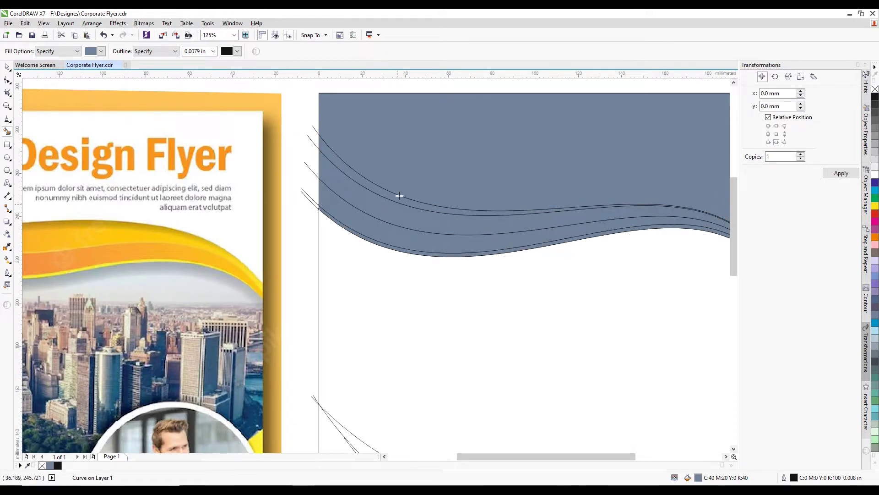
Step: Smart-fill the central area between the waves and the lower arcs, and the wide band below the top lower arc
scroll(414, 255, "down", 2)
left_click(414, 259)
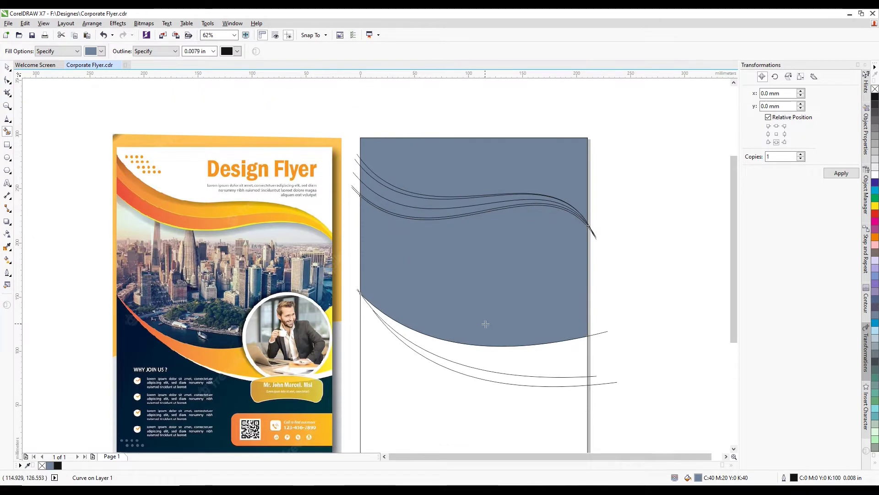
left_click(483, 350)
Step: Try to smart-fill the thin band between the two lowest arcs and undo that fill
left_click(474, 370)
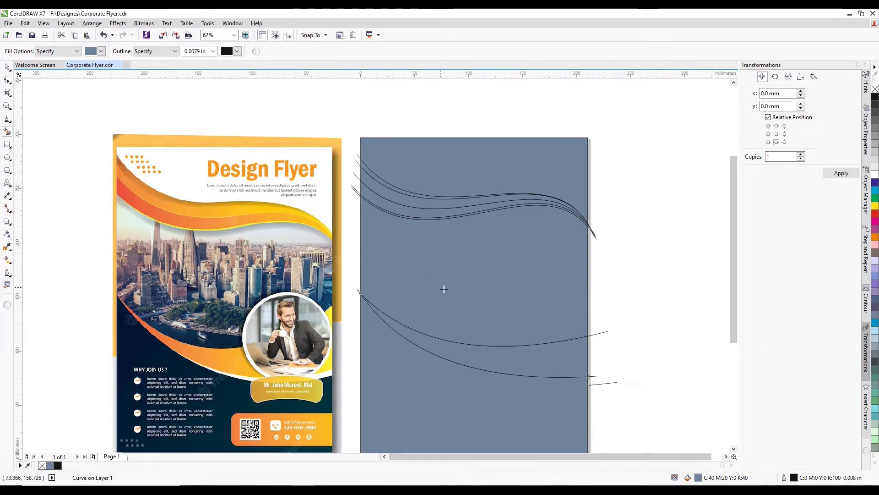
scroll(450, 274, "down", 2)
key("ctrl+z")
Step: Move the left end node of the lowest arc onto the neighbouring arc to close the gap between them
scroll(391, 280, "up", 5)
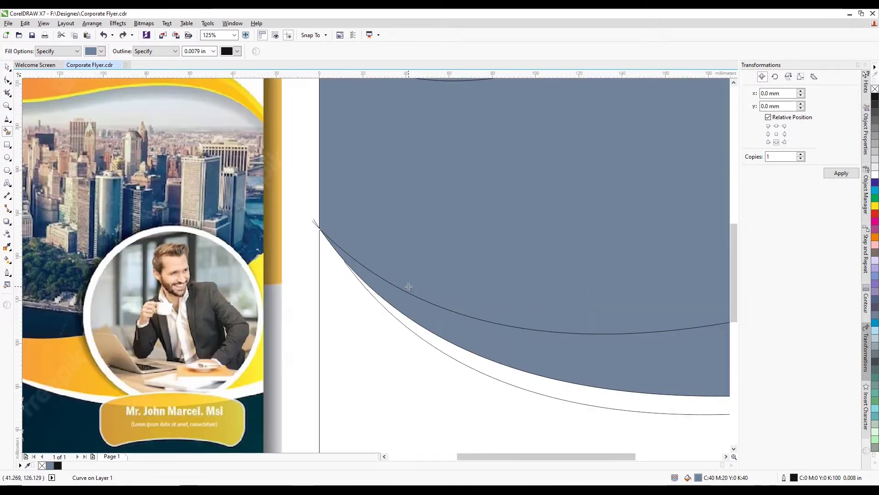
left_click(7, 68)
left_click(323, 277)
left_click(327, 282)
scroll(253, 211, "up", 2)
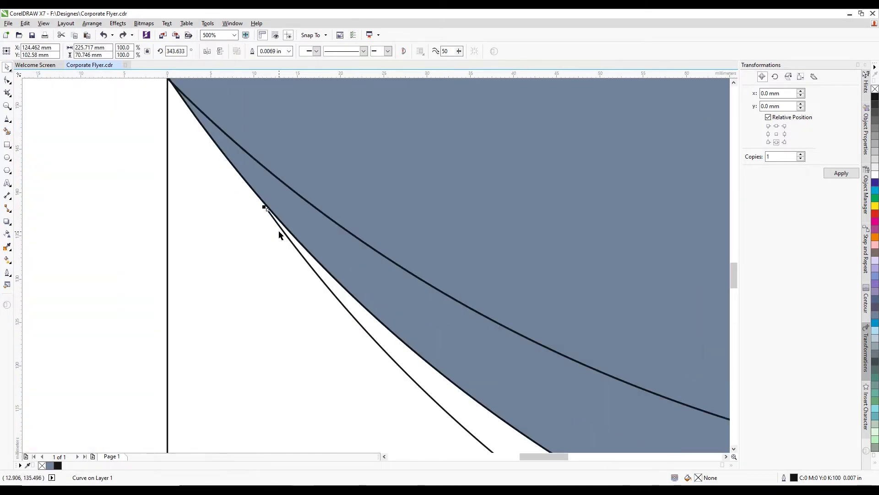
left_click(8, 80)
scroll(243, 178, "up", 2)
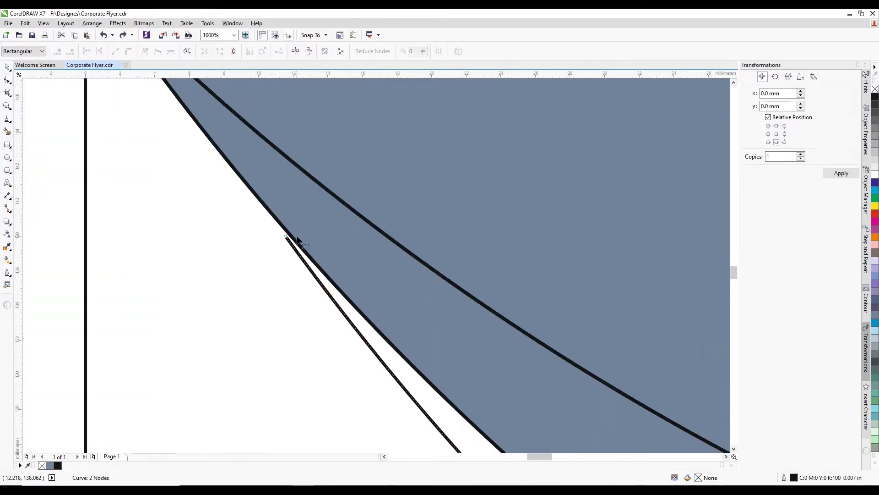
left_click_drag(286, 237, 288, 232)
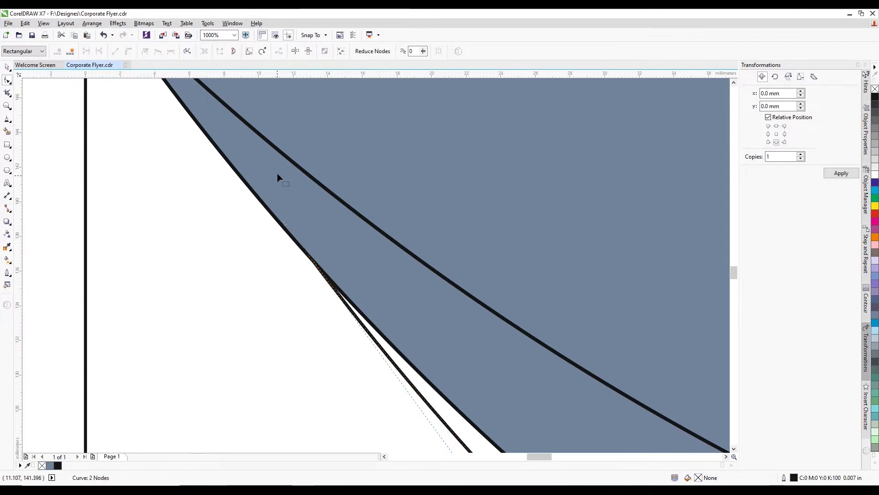
Step: Smart-fill the thin band between the two lowest arcs
scroll(277, 171, "down", 3)
left_click(8, 131)
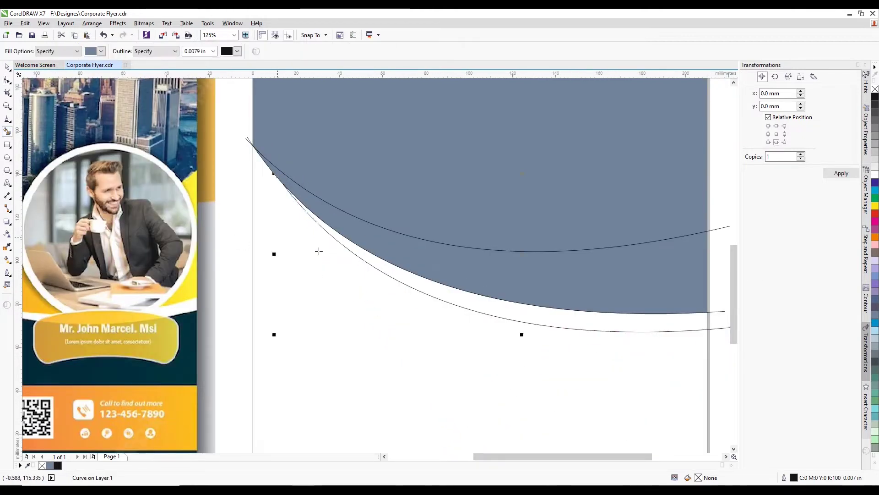
left_click(404, 282)
scroll(412, 314, "down", 2)
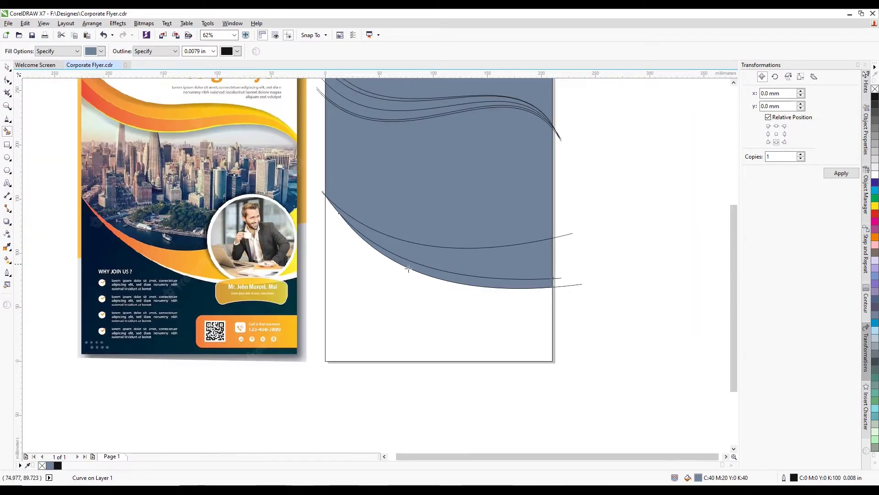
Step: Try to smart-fill the page area below the lowest arc and delete that fill
left_click(421, 329)
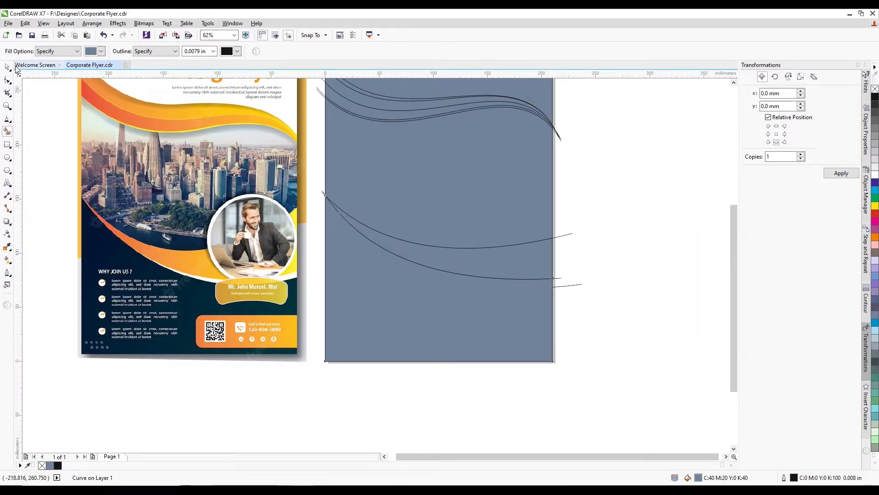
left_click(7, 68)
left_click(590, 285)
scroll(590, 285, "up", 4)
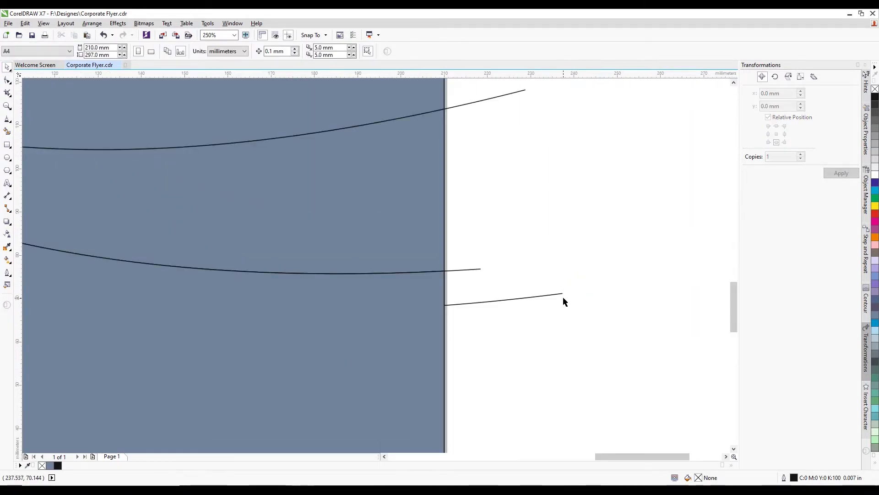
key("F10")
left_click(542, 297)
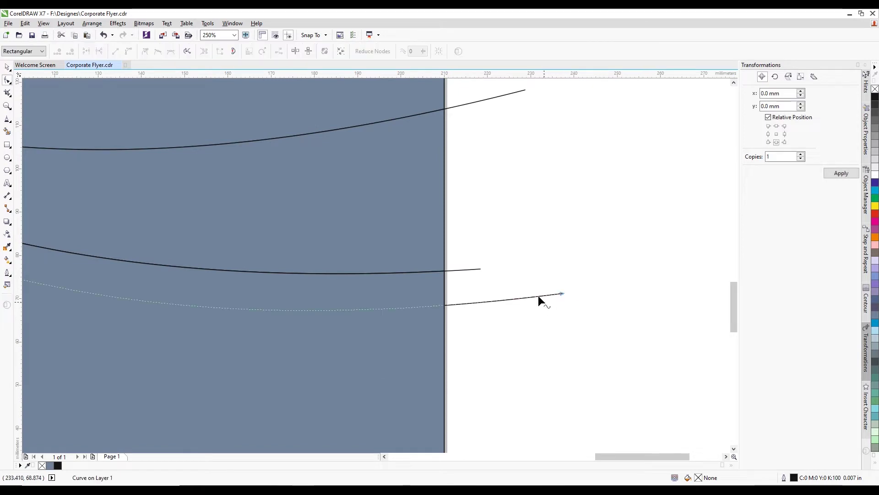
scroll(465, 265, "down", 4)
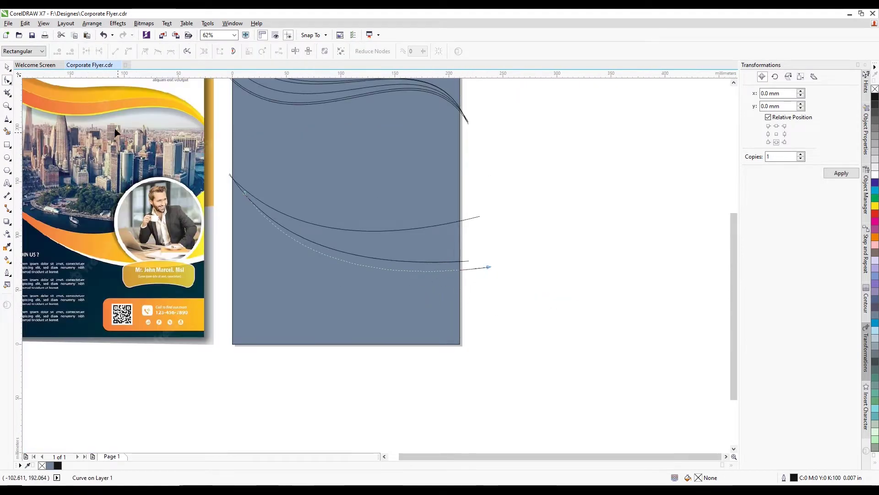
key("space")
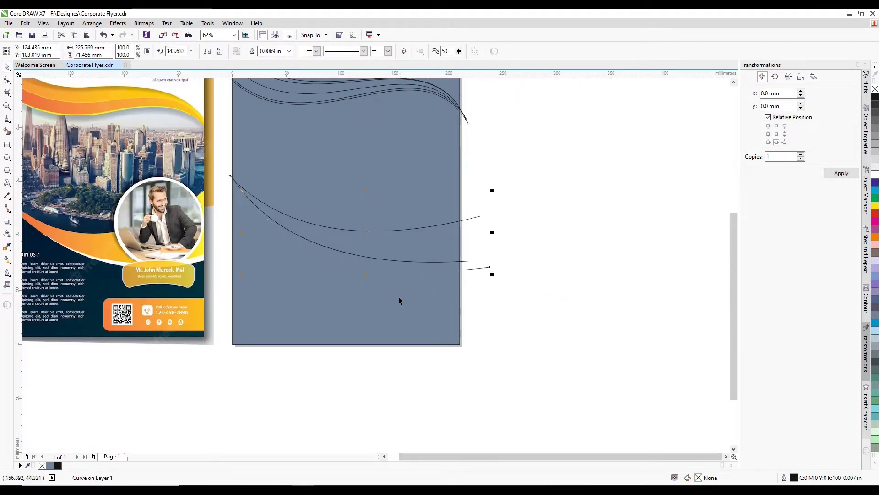
left_click_drag(399, 301, 427, 367)
key("Delete")
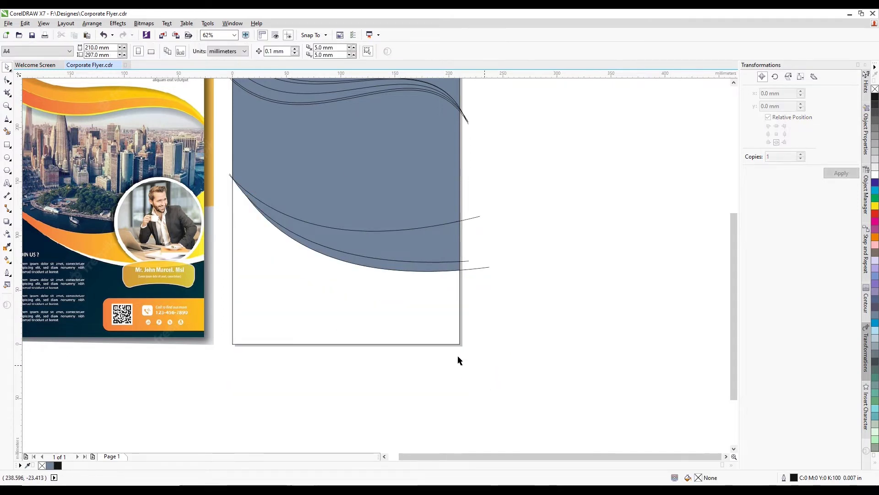
Step: Smart-fill the page area below the lowest arc and delete that arc's guide curve
left_click(7, 133)
left_click(260, 257)
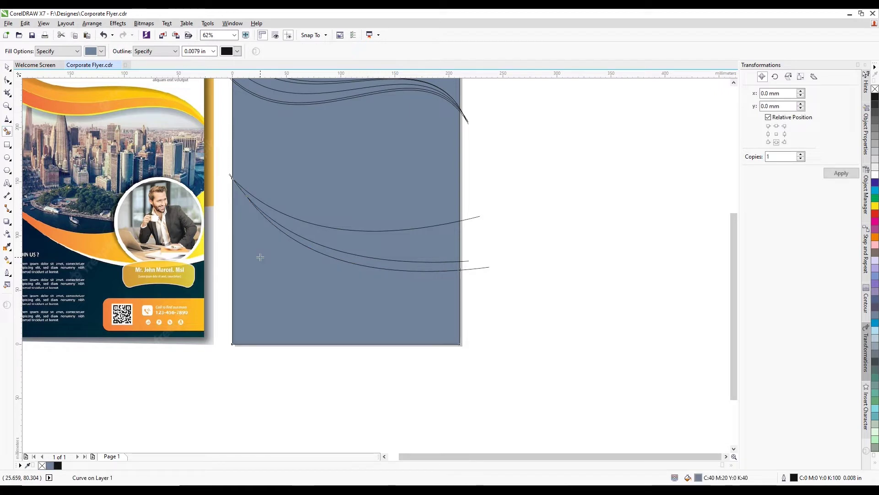
key("space")
left_click(521, 275)
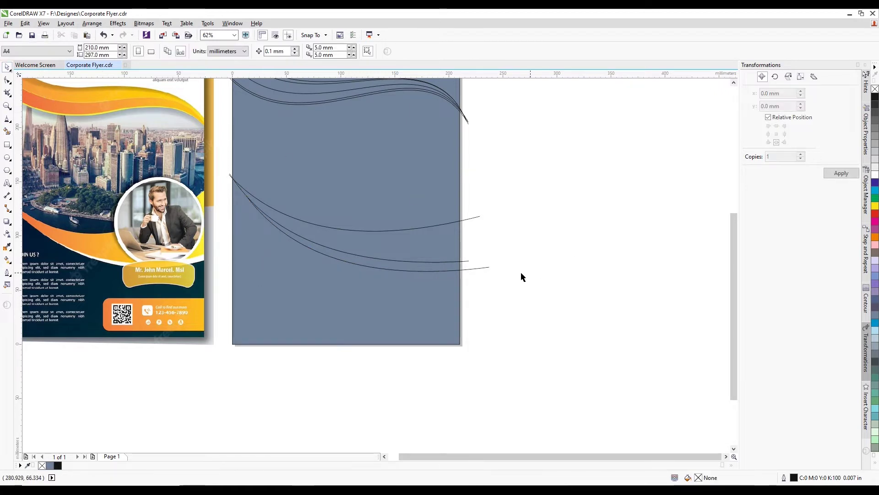
left_click(479, 269)
key("Delete")
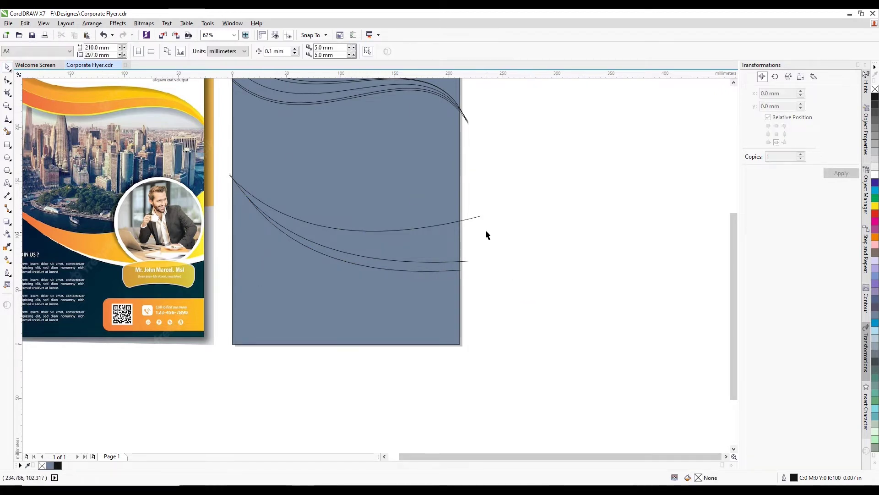
Step: Delete the two remaining guide curves of the lower arcs that extend past the page edge
left_click(472, 219)
key("Delete")
left_click(464, 261)
key("Delete")
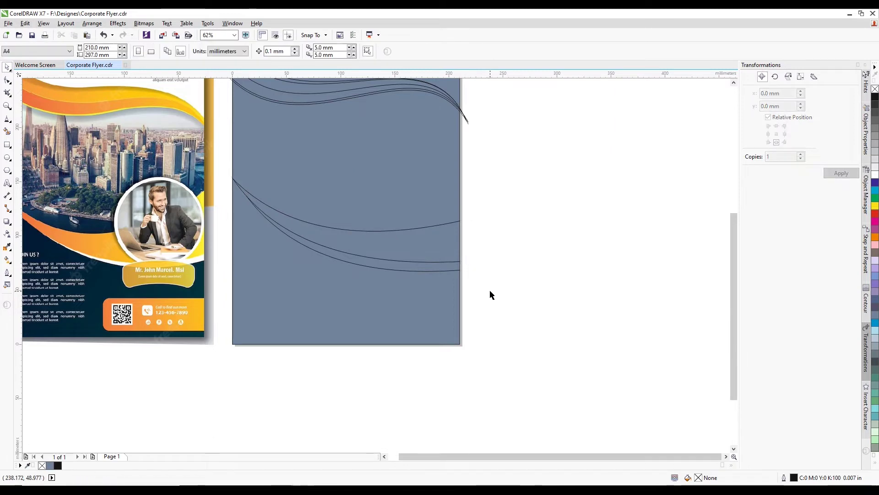
Step: Delete the upper wave's guide curves that extend past the page edge, keeping the filled shapes
scroll(490, 290, "down", 1)
scroll(474, 173, "up", 1)
left_click(481, 236)
left_click(491, 227)
scroll(491, 228, "up", 1)
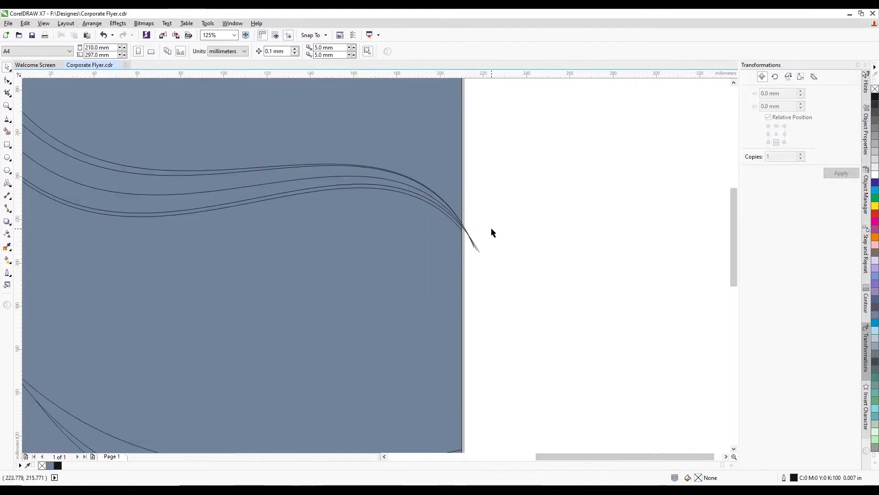
left_click(476, 244)
key("Delete")
left_click(473, 240)
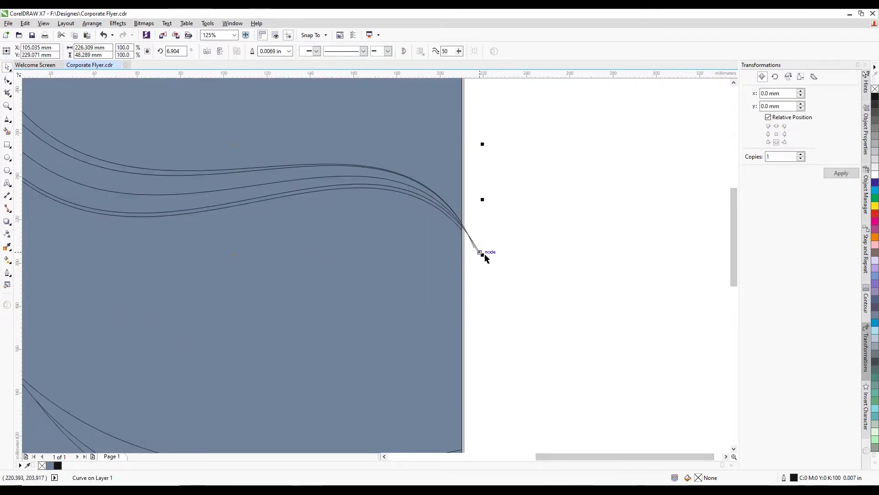
key("Delete")
left_click(472, 244)
key("Delete")
scroll(477, 240, "up", 1)
left_click(469, 247)
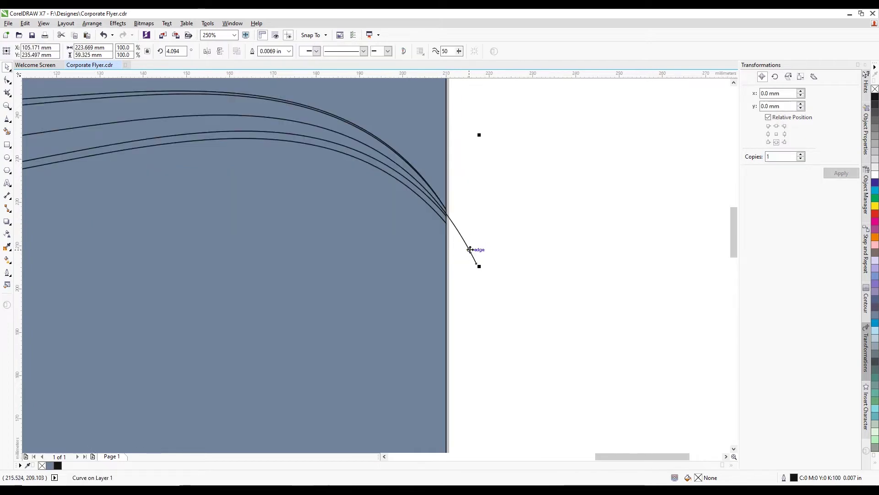
key("Delete")
Step: Fill the page area above the upper wave with white
scroll(520, 291, "down", 3)
scroll(473, 245, "up", 1)
left_click(474, 245)
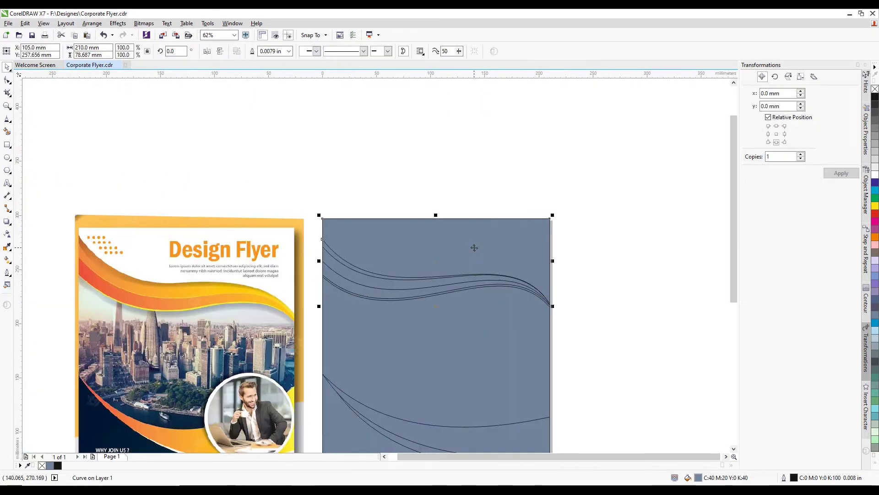
left_click(875, 175)
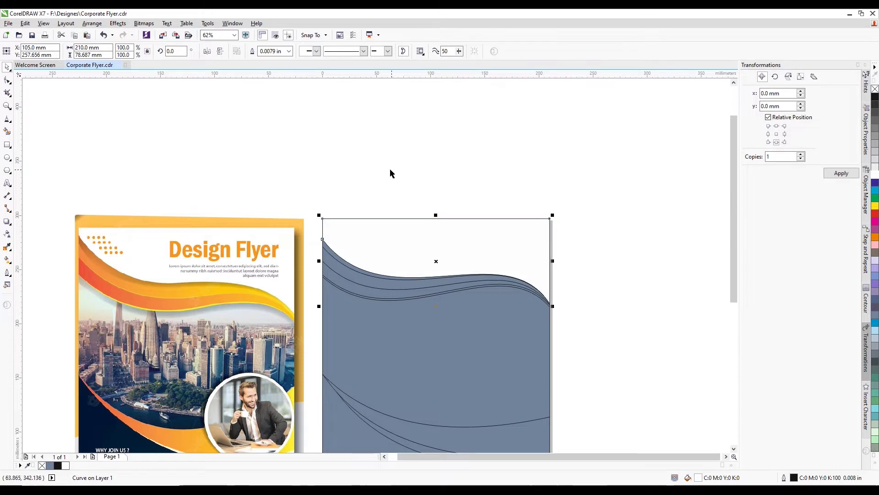
left_click(391, 172)
Step: Fill the uppermost thin band of the wave with dark orange #E08232 sampled from the reference flyer
left_click(334, 255)
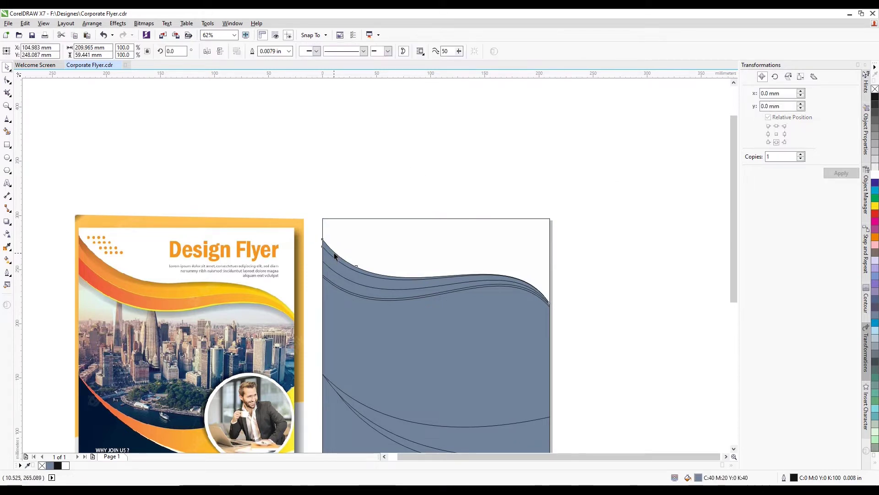
scroll(155, 292, "up", 1)
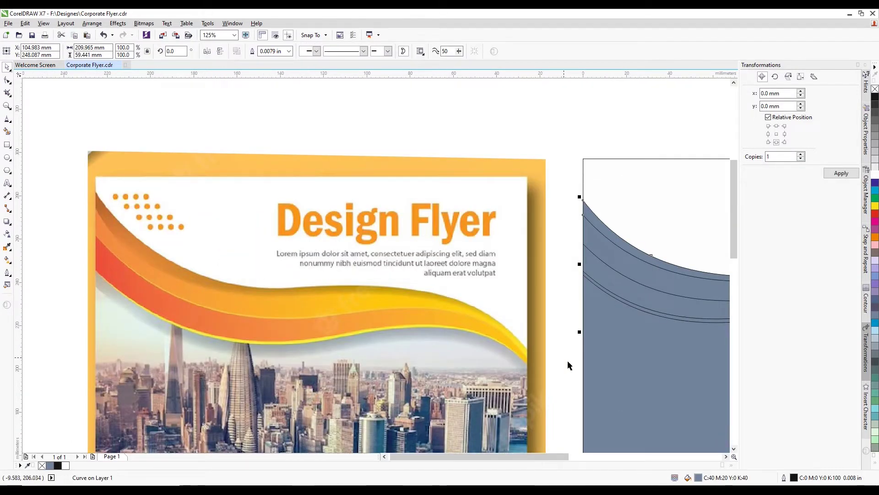
double_click(700, 477)
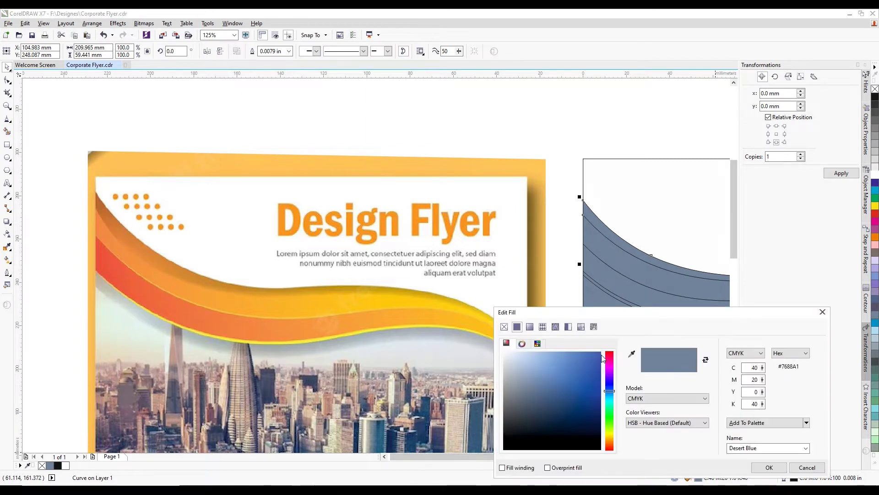
left_click(159, 258)
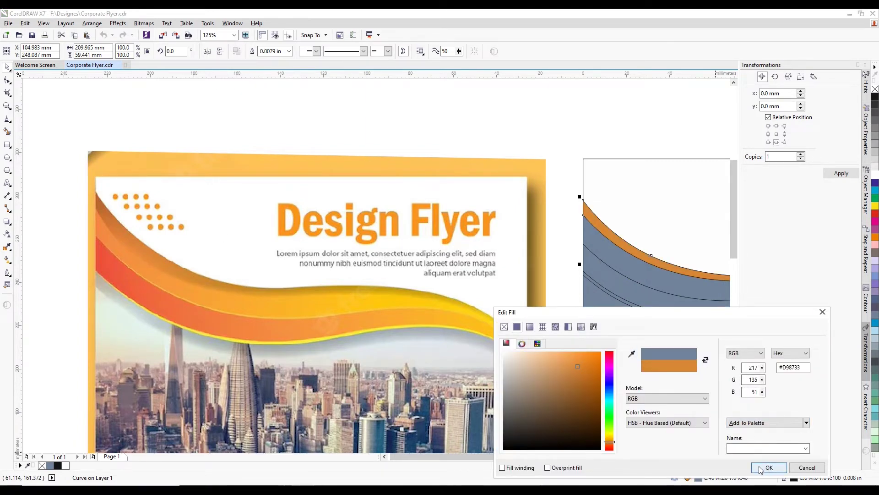
left_click(632, 355)
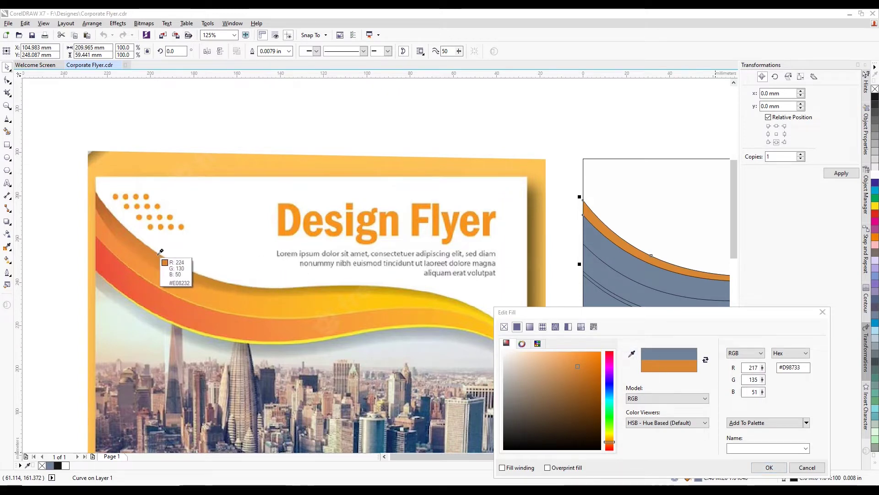
left_click(159, 259)
left_click(769, 468)
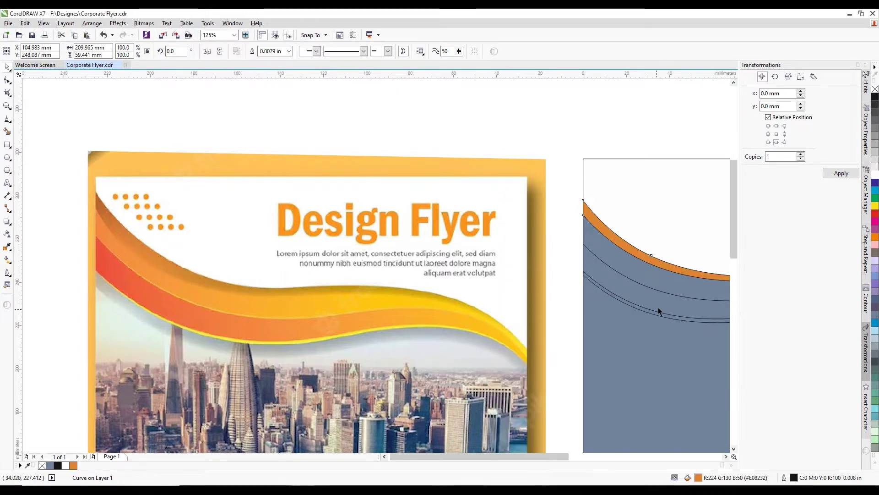
Step: Fill the wave's second band with light orange #F79F38 sampled from the reference flyer
left_click(646, 273)
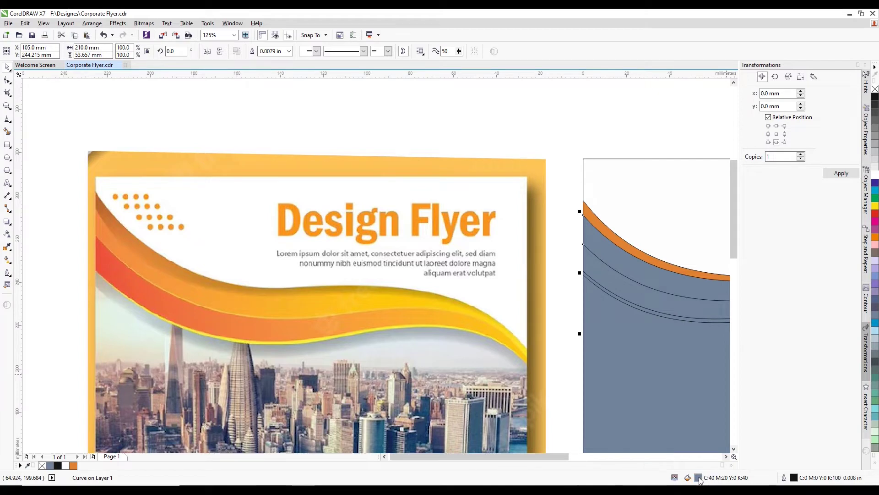
double_click(714, 475)
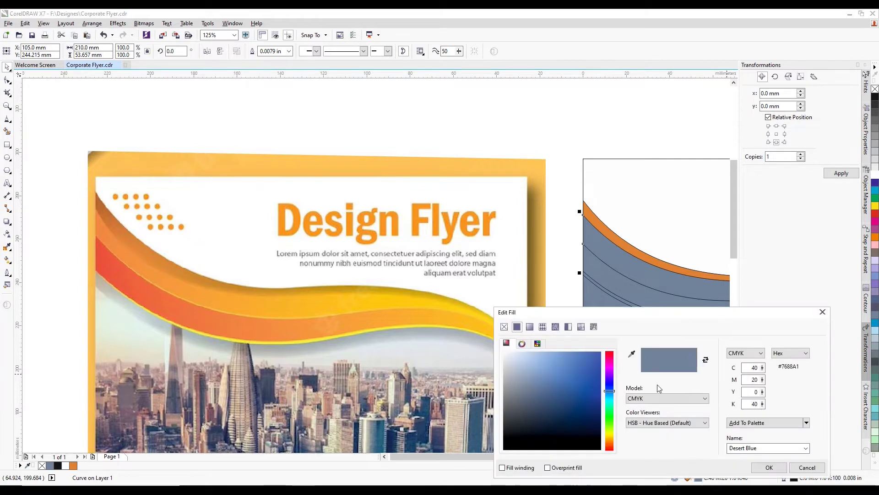
left_click(197, 288)
left_click(757, 467)
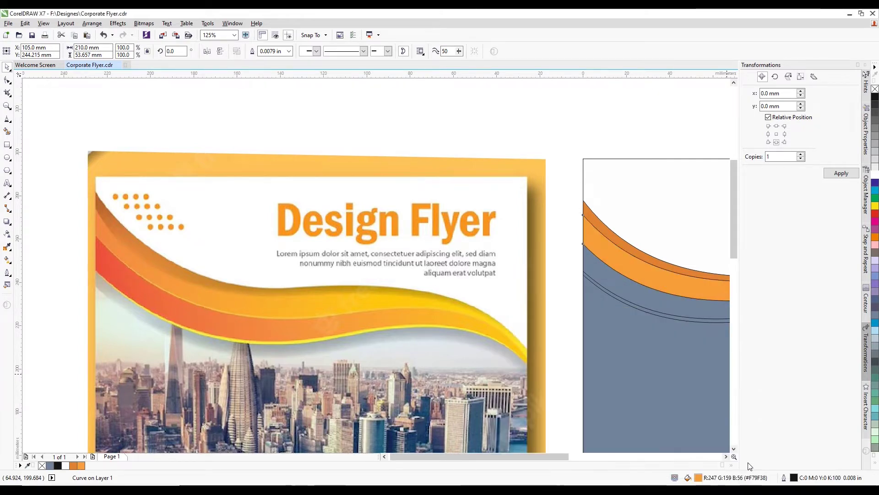
Step: Fill the wave's third band with red-orange #F07740 sampled from the reference flyer's lower band
left_click(625, 292)
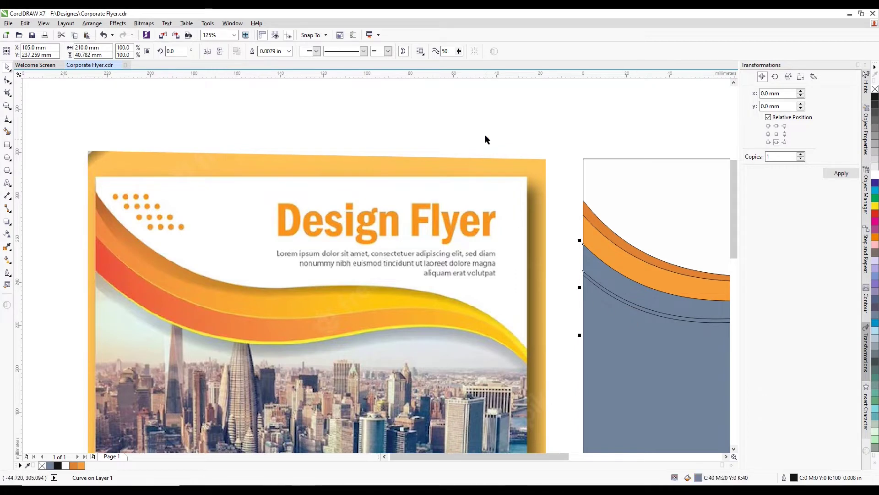
left_click(484, 133)
left_click(613, 280)
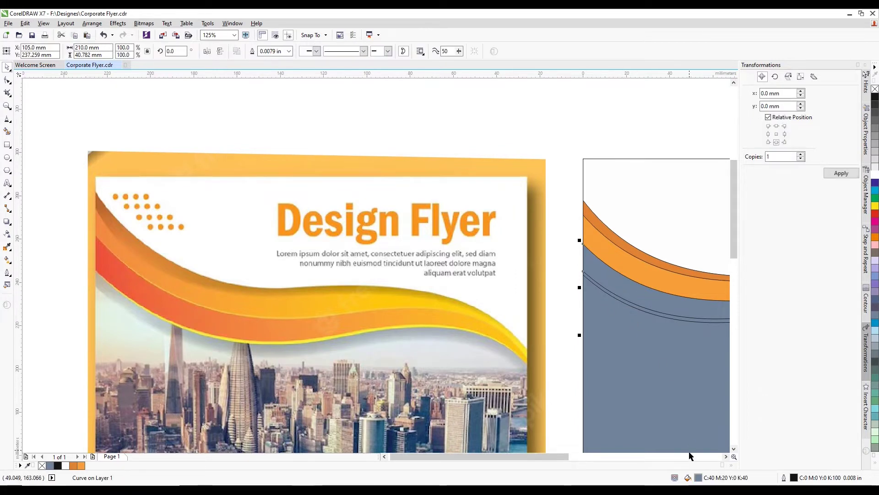
double_click(698, 477)
left_click(632, 353)
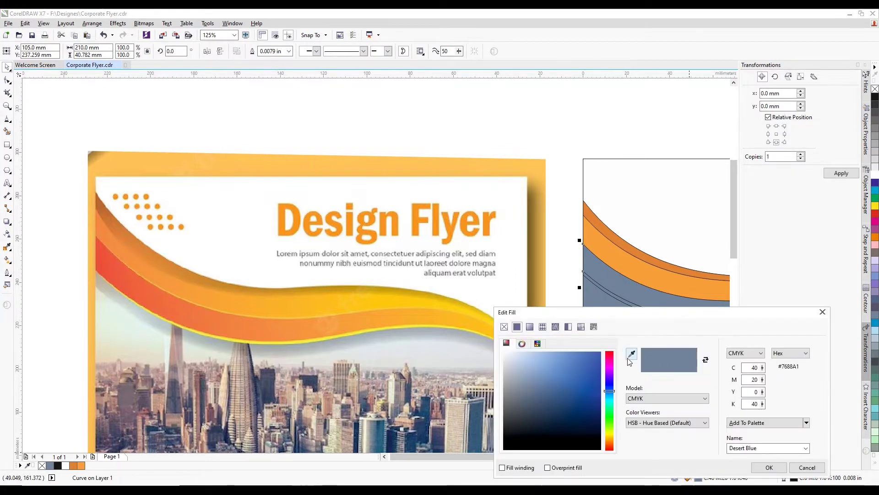
left_click(199, 317)
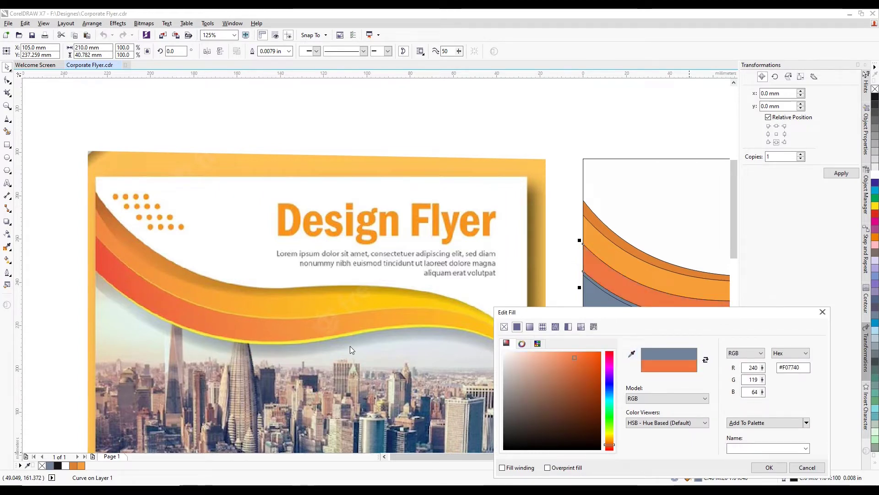
left_click(770, 467)
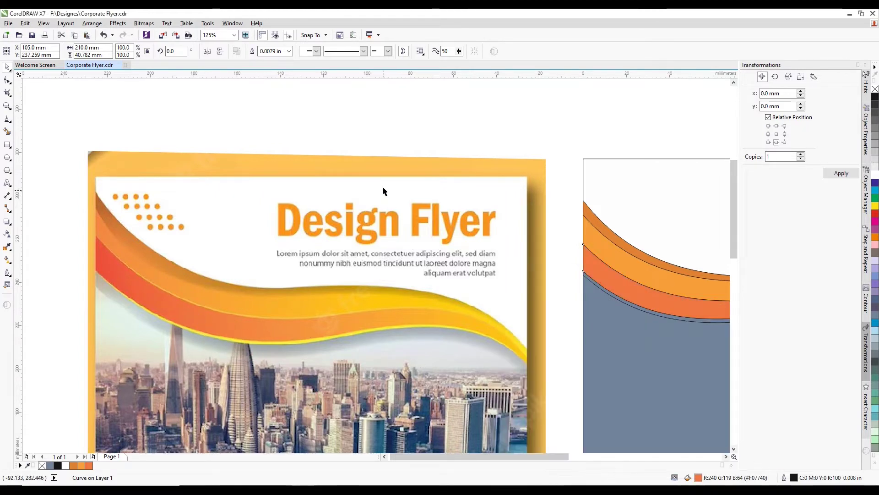
left_click(377, 137)
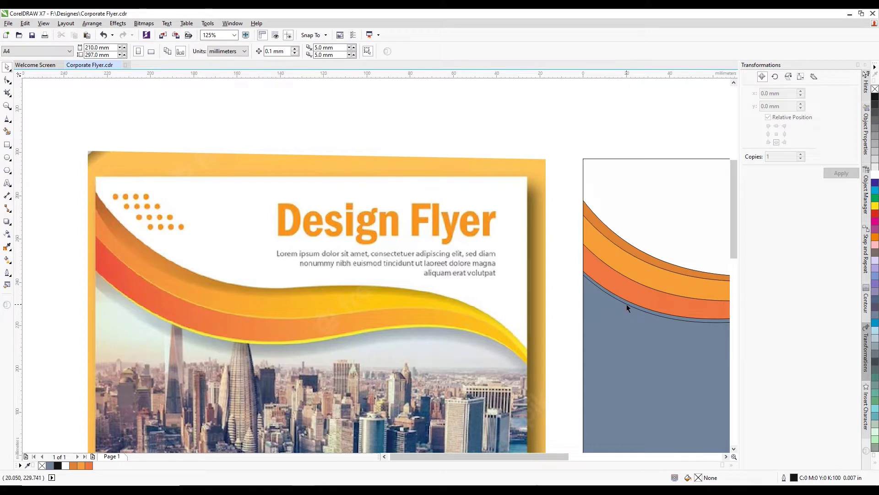
Step: Fill the large area beneath the wave with yellow #F5F447 sampled from the reference flyer's thin edge line
left_click(627, 304)
left_click(489, 134)
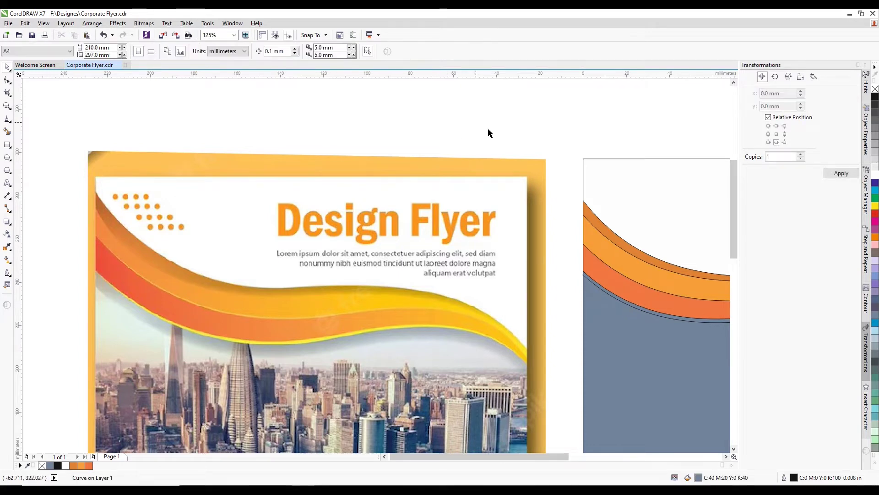
left_click(635, 307)
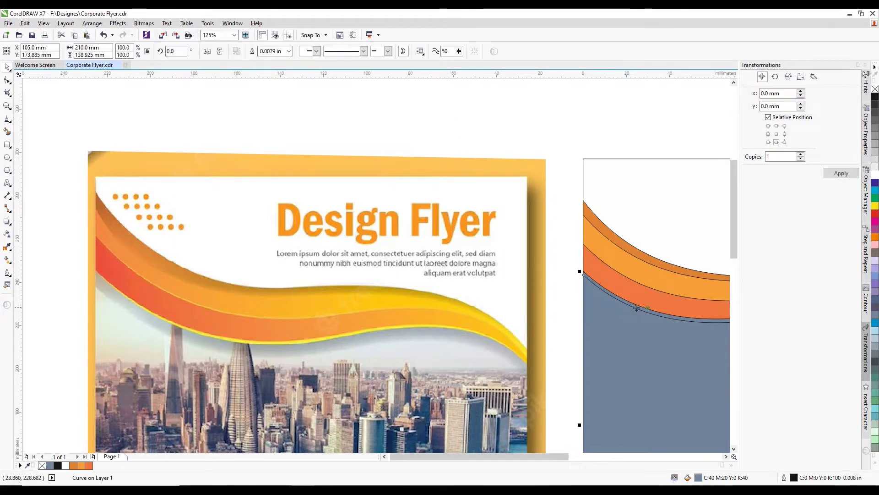
double_click(699, 478)
left_click(633, 354)
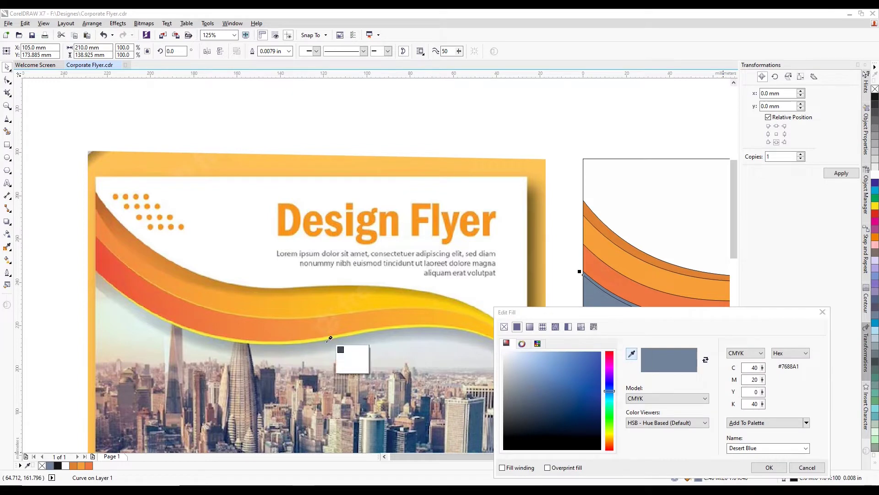
left_click(284, 340)
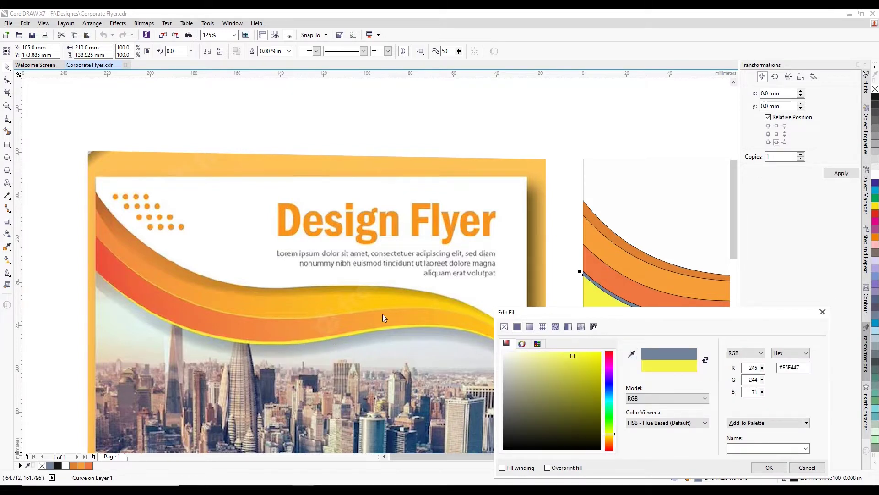
left_click(769, 467)
scroll(354, 155, "down", 2)
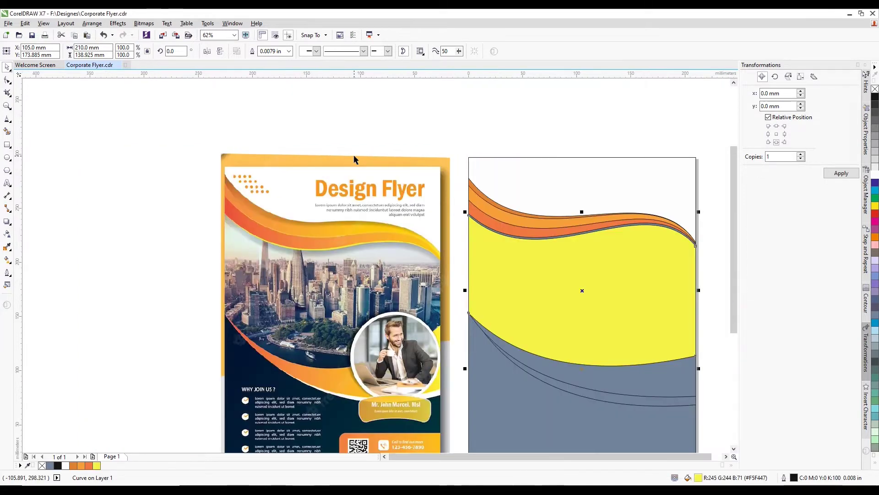
Step: Fill the thin strip along the wave's lower edge with the yellow from the document palette
left_click(354, 154)
scroll(475, 215, "up", 2)
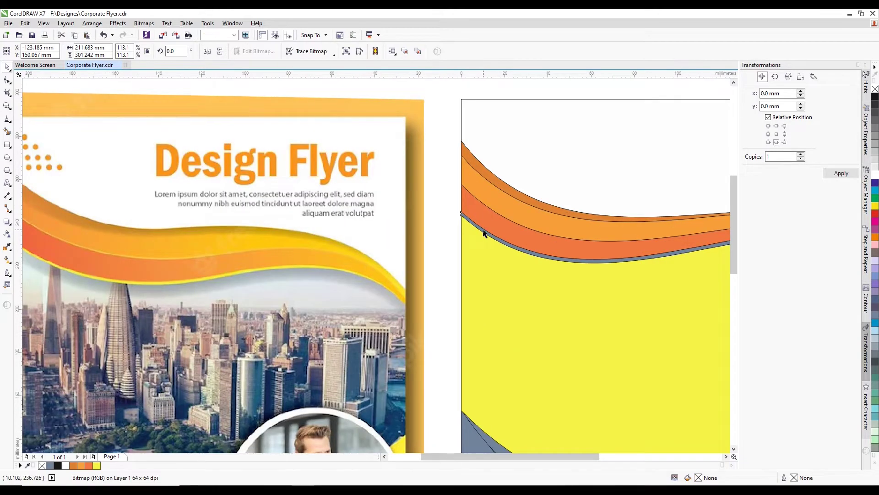
left_click(483, 230)
scroll(483, 230, "up", 1)
left_click(421, 195)
left_click(442, 201)
scroll(493, 210, "down", 1)
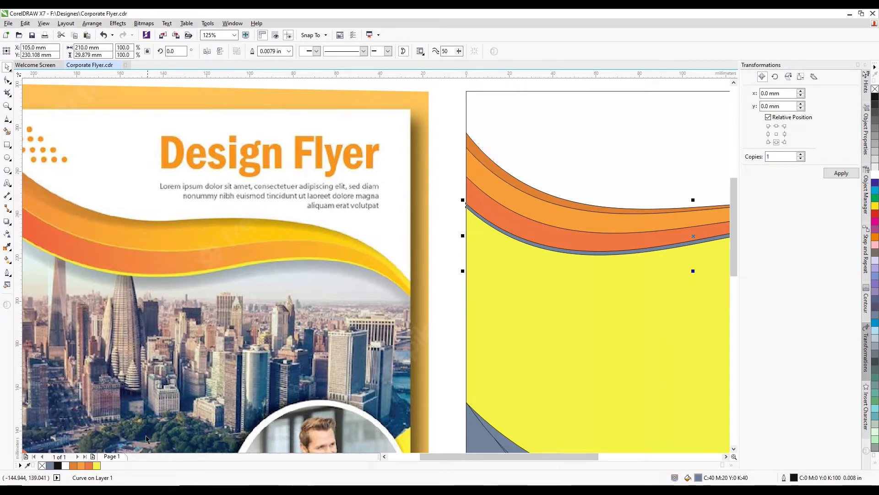
left_click(97, 465)
Step: Fill the large area between the upper wave and the lower arcs with white
scroll(329, 272, "down", 1)
left_click(476, 319)
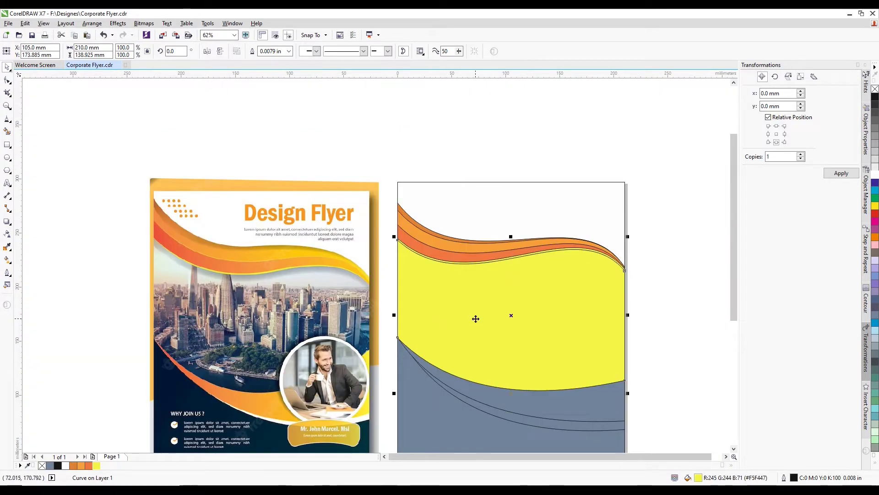
left_click(875, 174)
Step: Apply a linear fountain fill to the wide lower band, running from its left tip to its right end
left_click(575, 403)
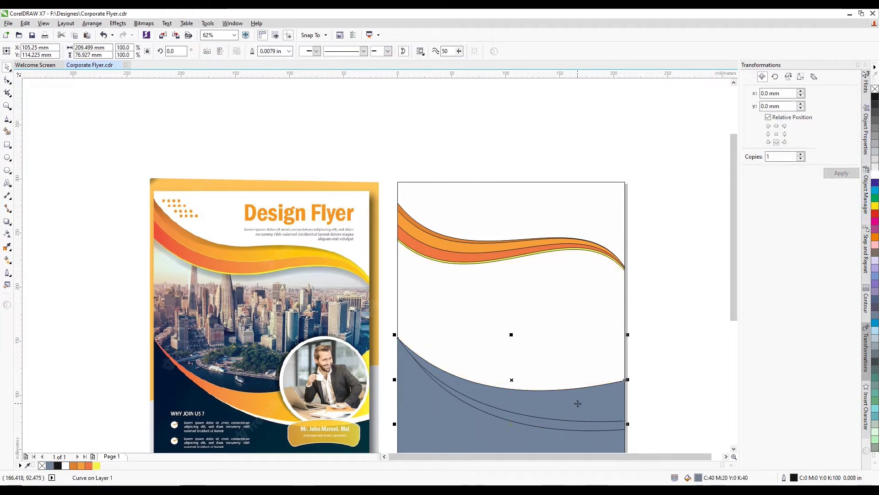
double_click(698, 478)
left_click(808, 467)
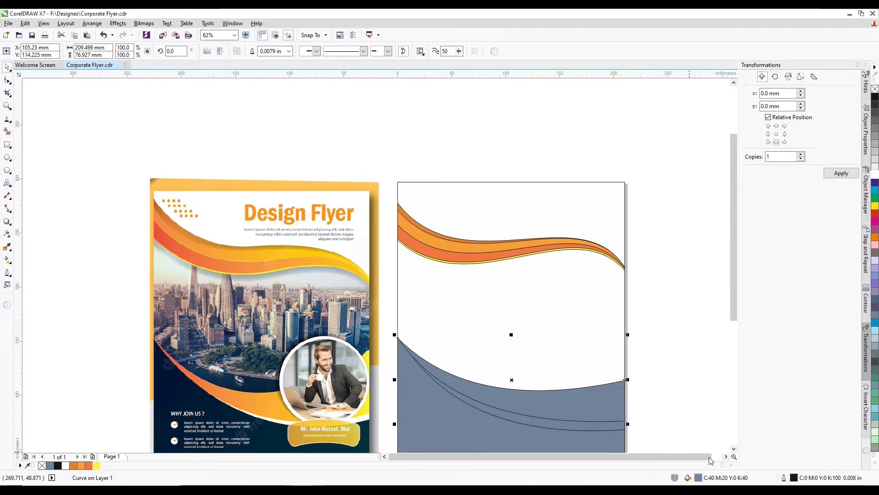
left_click(8, 260)
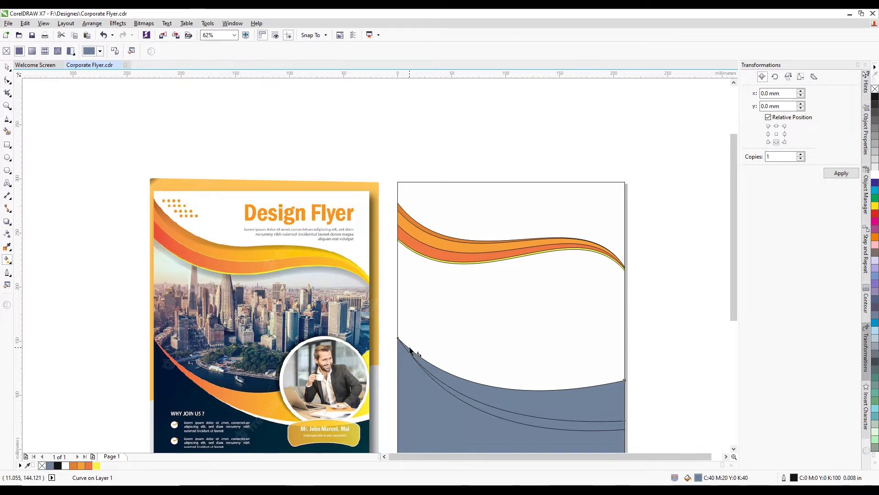
left_click_drag(408, 347, 624, 400)
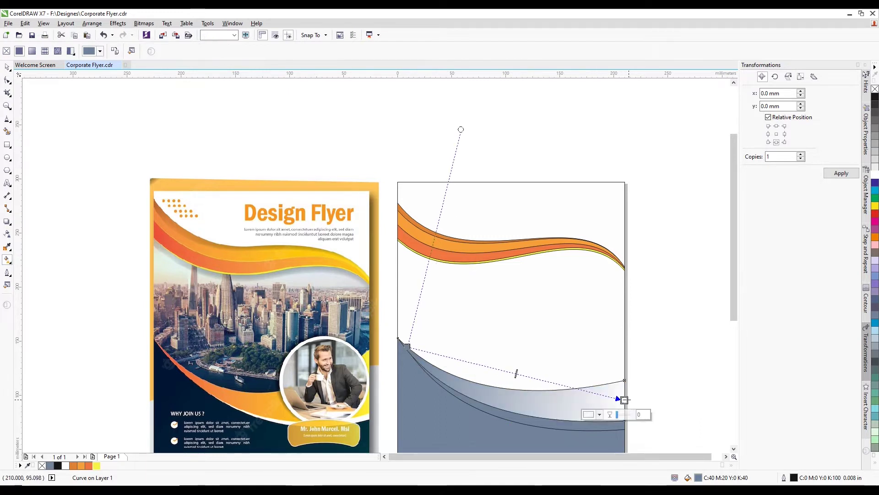
Step: Set the lower band's gradient start colour to the orange sampled from the left part of the reference flyer's lower band
left_click(407, 346)
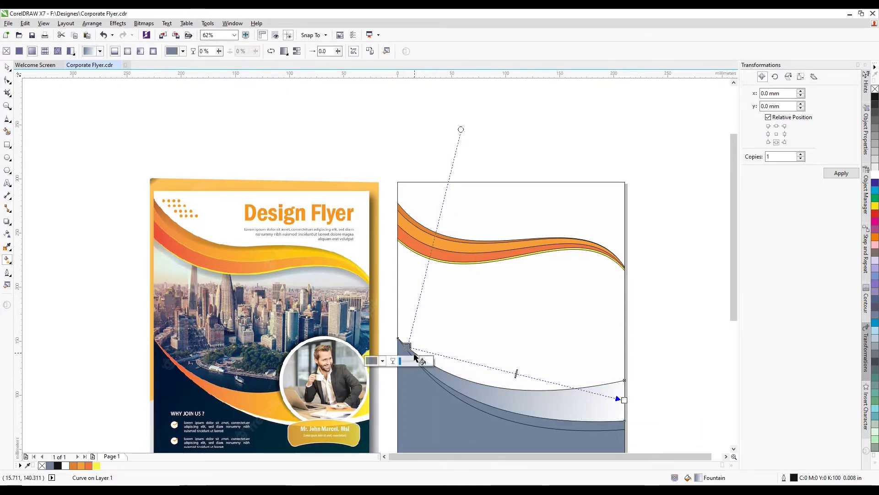
left_click(382, 360)
left_click(403, 377)
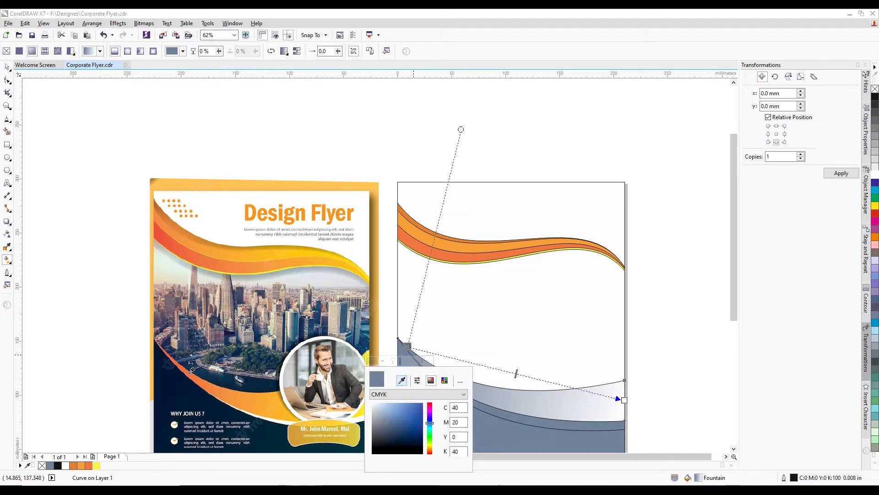
left_click(190, 375)
Step: Set the lower band's gradient end colour to yellow #FFF233 sampled from the right end of the reference's lower band
left_click(624, 400)
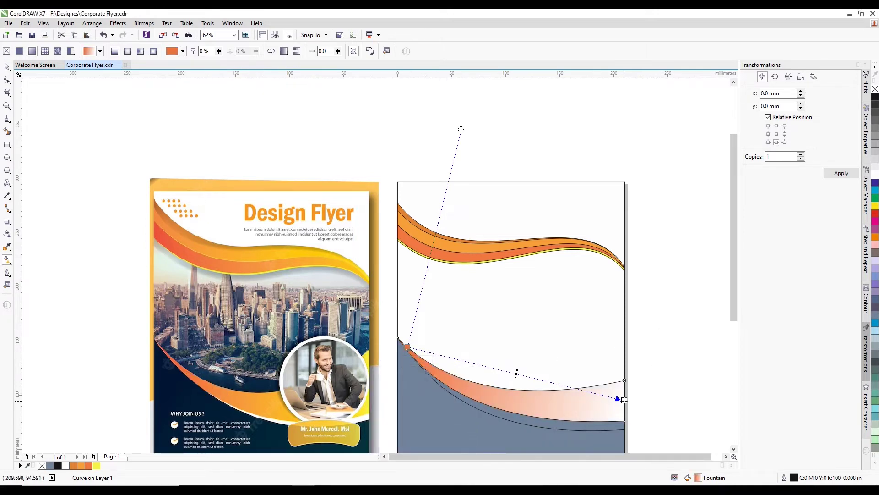
left_click(600, 414)
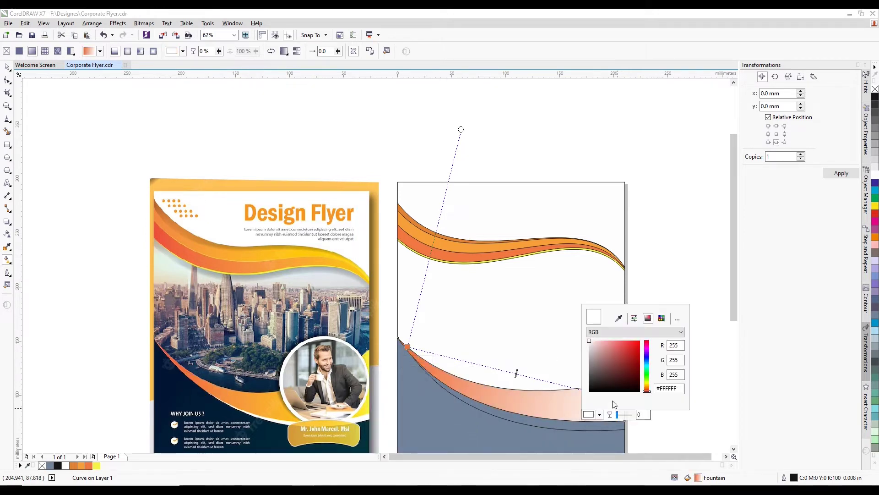
left_click(618, 320)
left_click(370, 403)
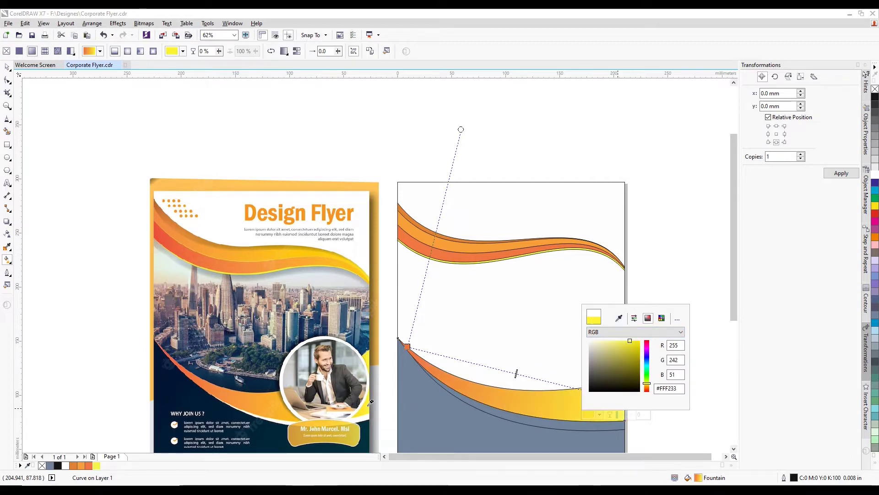
left_click(691, 256)
left_click(669, 293)
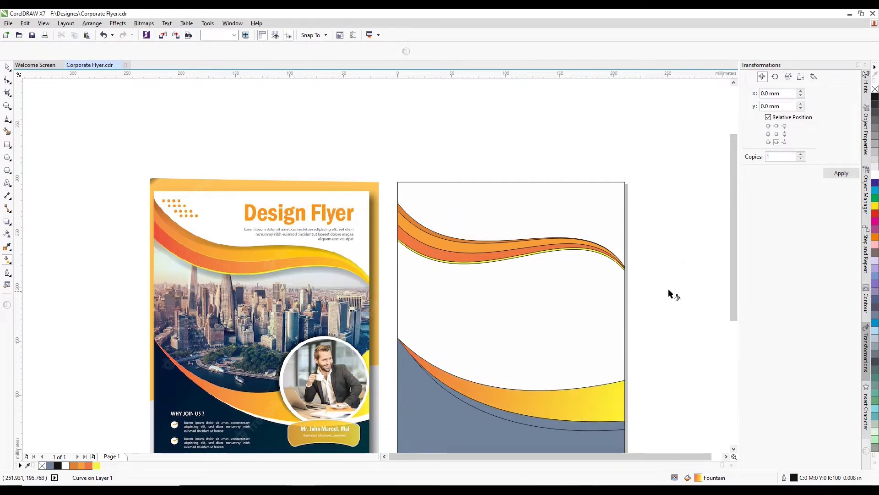
Step: Remove the outlines from the four upper wave shapes by setting their outline width to None
scroll(450, 233, "down", 1)
scroll(485, 246, "up", 1)
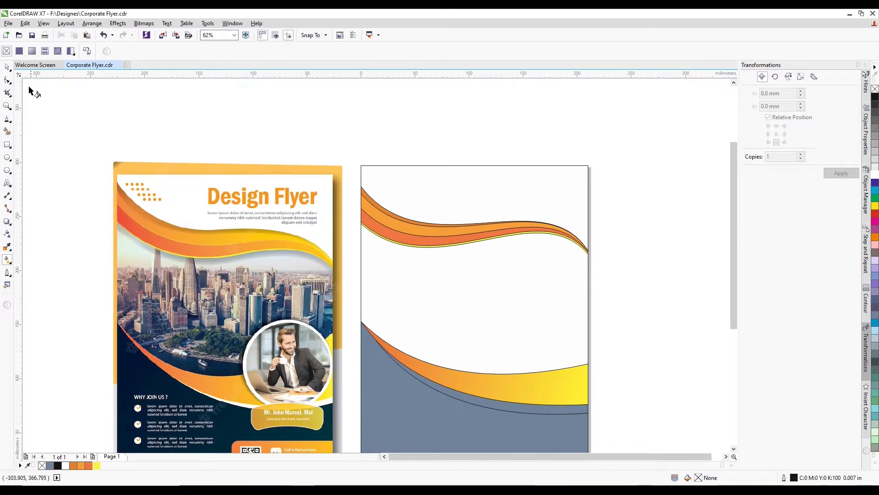
left_click(8, 67)
left_click_drag(461, 226, 338, 261)
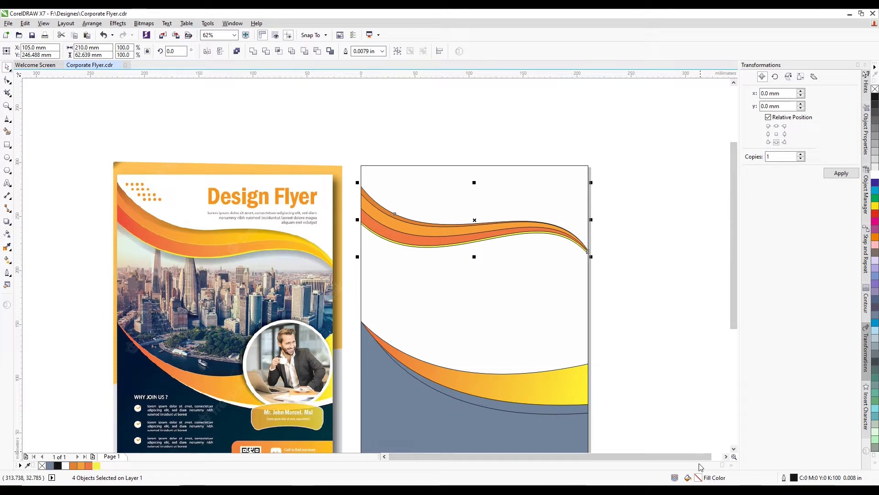
key("F12")
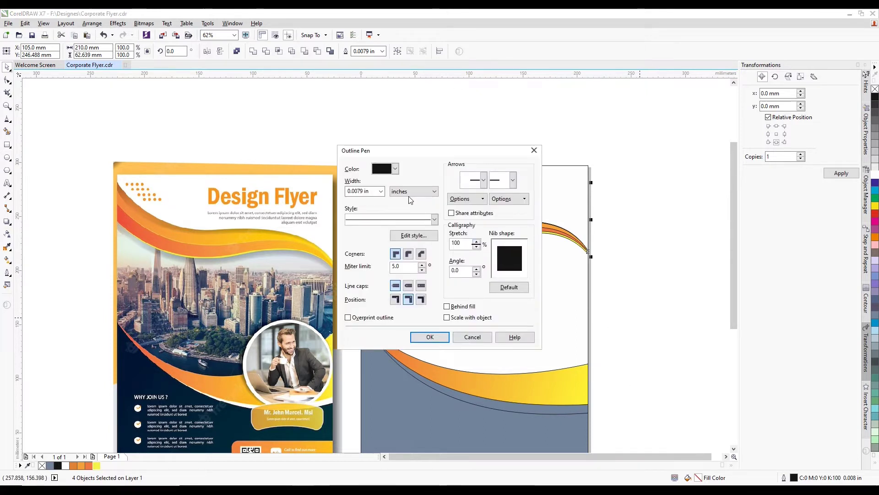
left_click(381, 191)
left_click(382, 199)
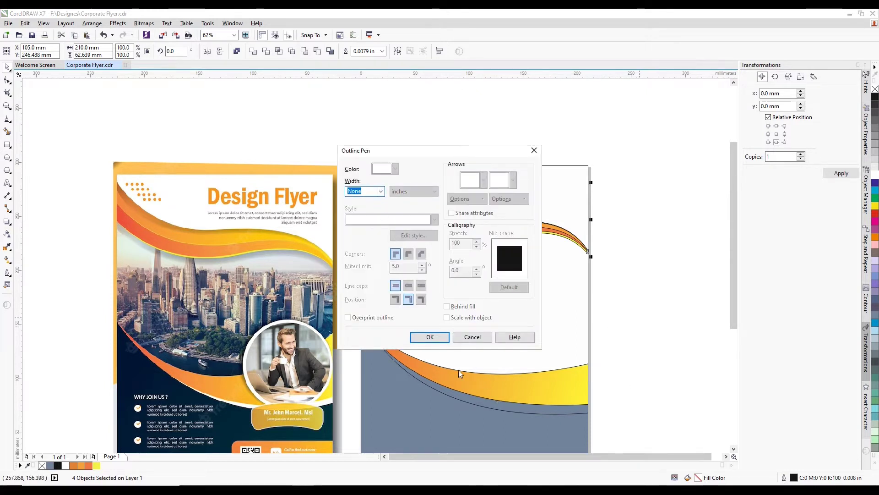
left_click(429, 337)
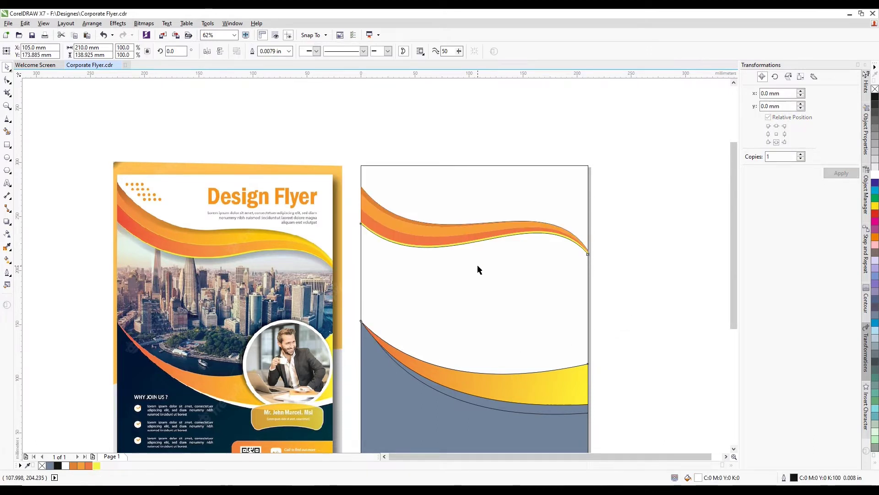
Step: Set the outline width of the large white area between the upper wave and lower band to None
left_click(490, 302)
key("F12")
left_click(381, 191)
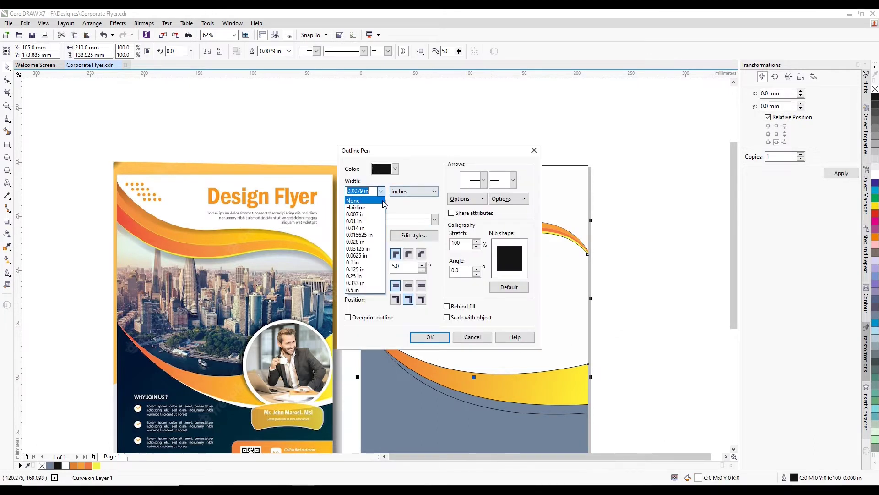
left_click(382, 200)
left_click(430, 337)
left_click(649, 319)
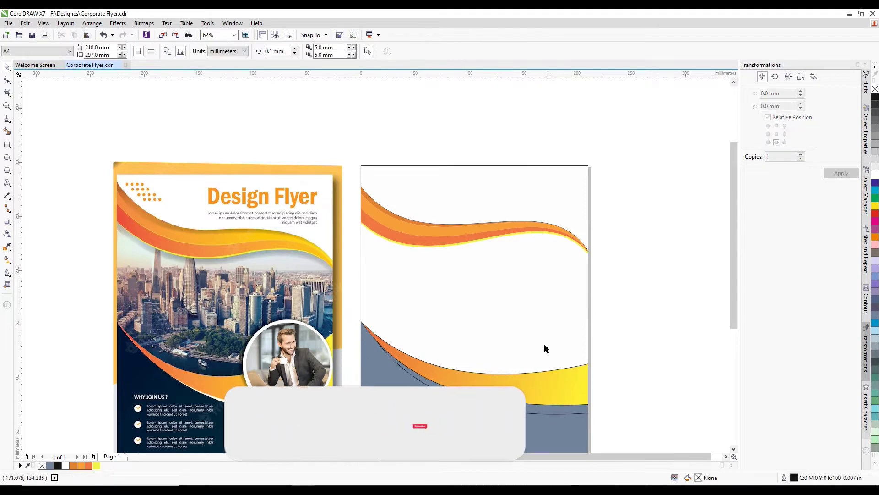
Step: Remove the outlines from the gradient lower band and the thin strip beneath it by setting their width to None
key("F3")
left_click_drag(620, 286, 448, 360)
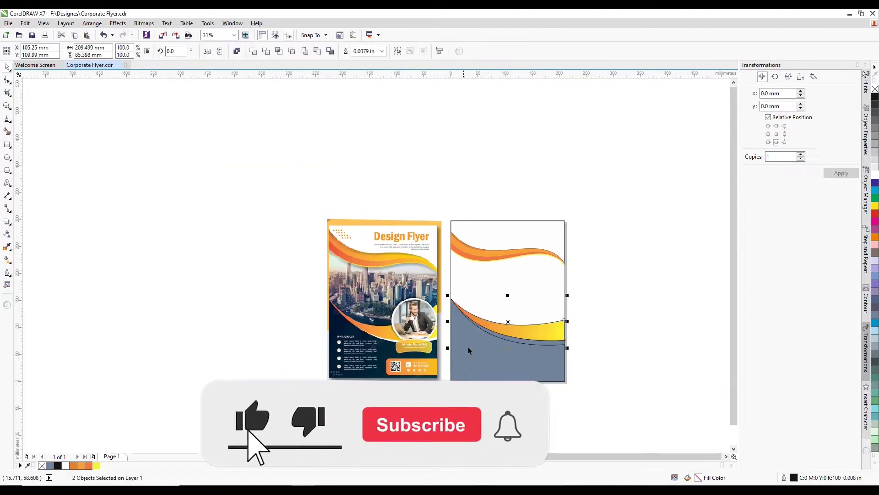
scroll(526, 331, "up", 1)
key("F12")
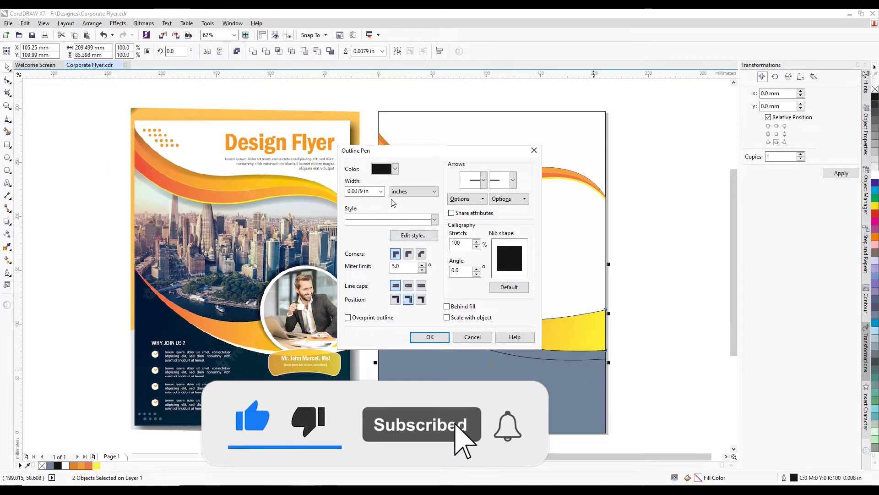
left_click(381, 191)
left_click(364, 200)
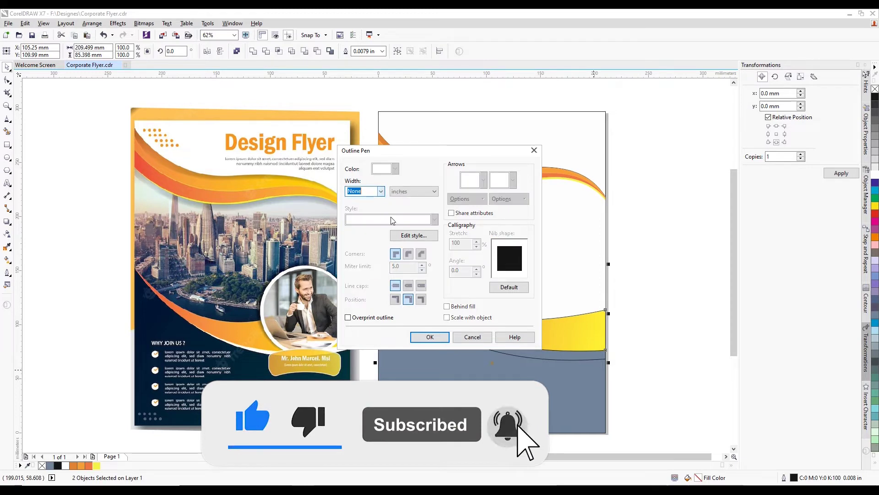
left_click(458, 339)
left_click(682, 361)
Step: Fill the large area at the page's bottom with dark navy #011B34 sampled from the reference flyer
left_click(482, 393)
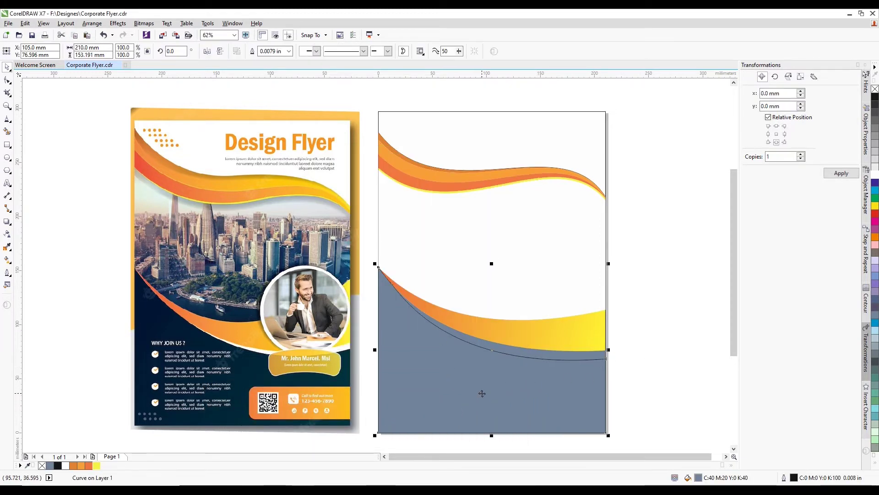
double_click(698, 477)
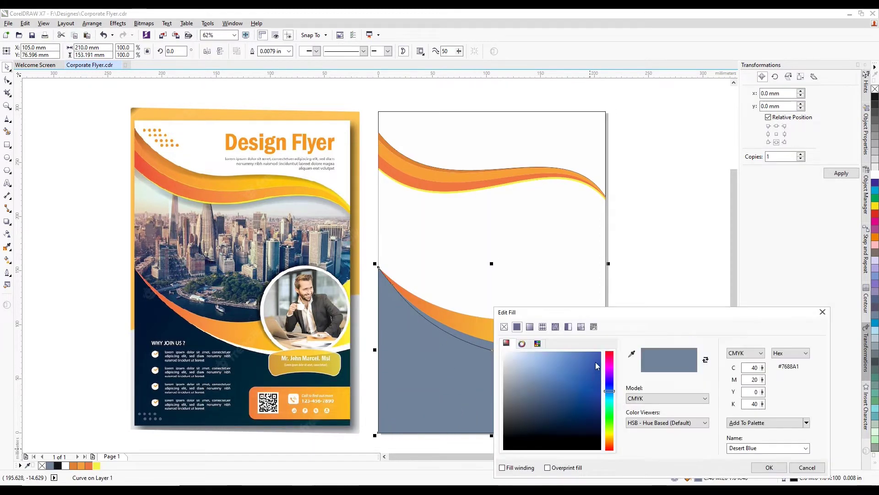
left_click(176, 331)
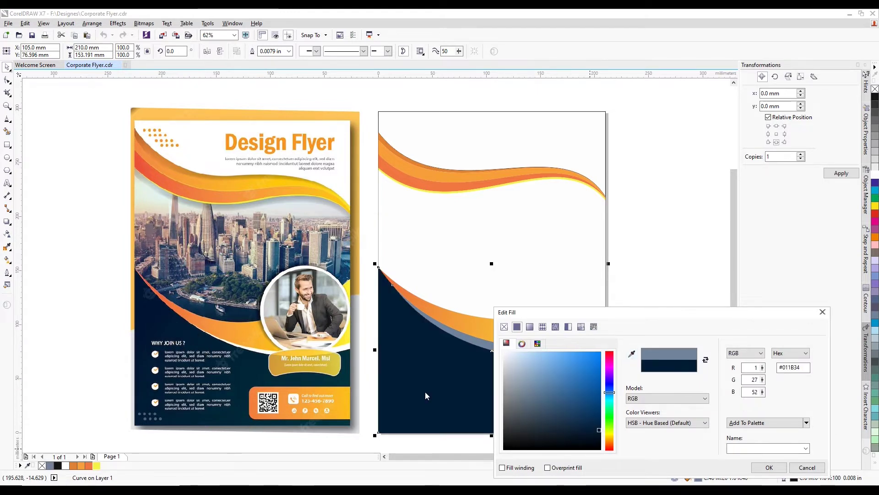
left_click(769, 467)
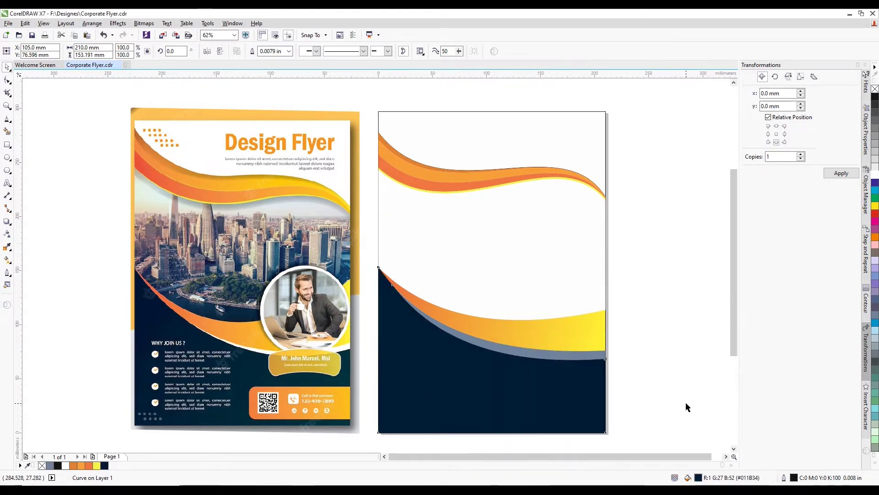
left_click(687, 406)
Step: Apply a left-to-right linear fountain fill to the navy bottom area, ending in dark teal #02323D
left_click(481, 404)
key("g")
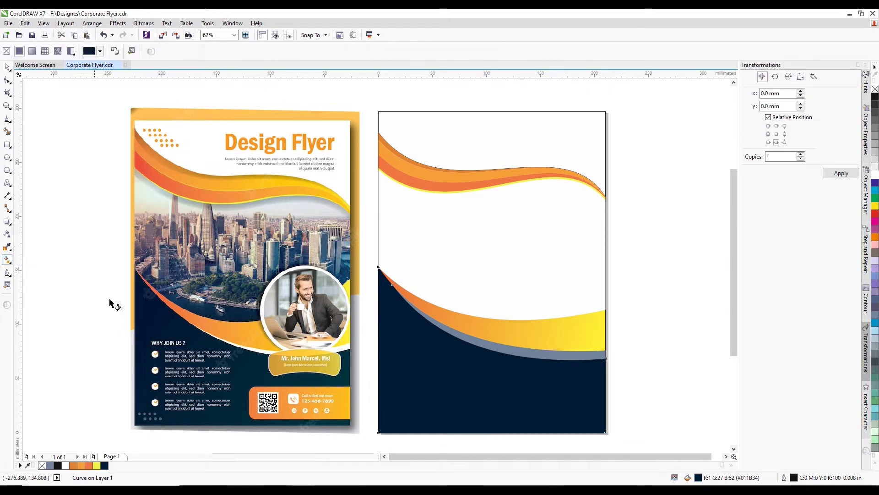
left_click_drag(378, 350, 604, 391)
left_click(582, 407)
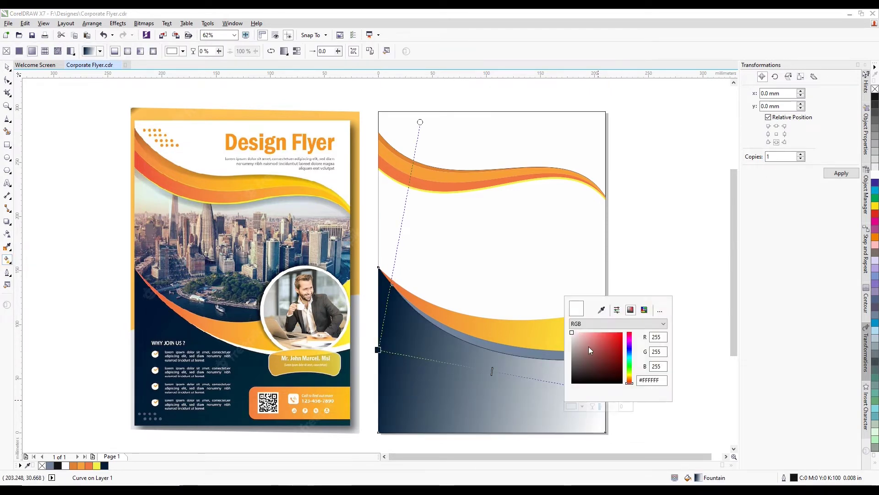
left_click(601, 310)
left_click(362, 386)
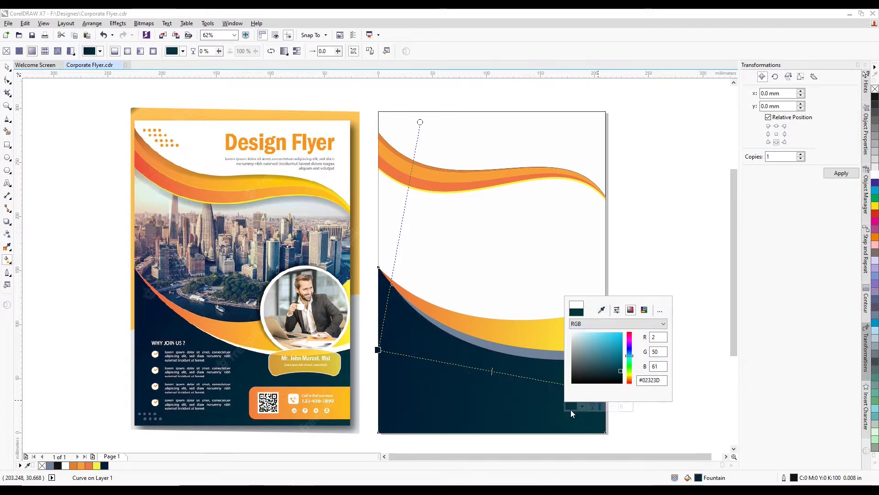
left_click(689, 388)
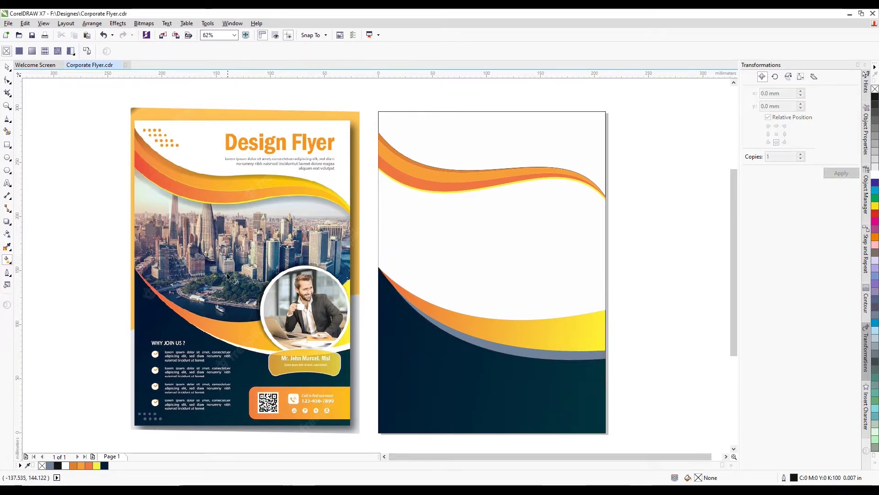
Step: Remove the outline from the dark bottom area by setting its outline width to None
left_click(7, 66)
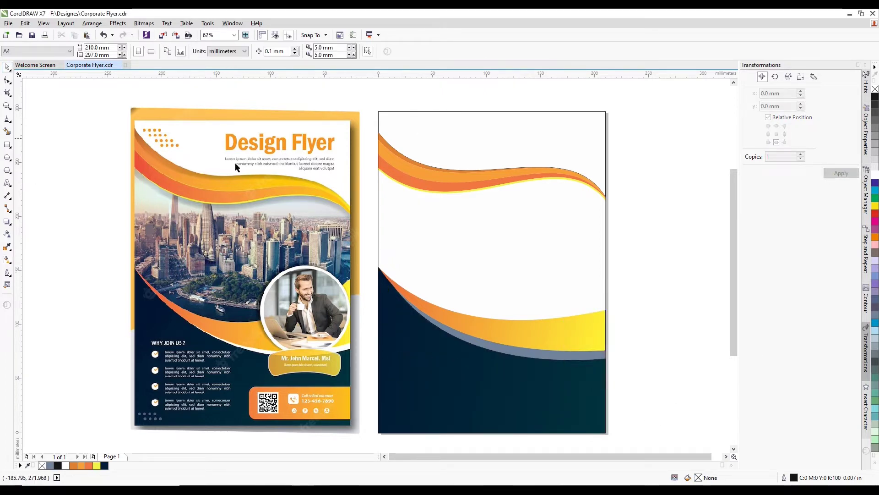
left_click(561, 378)
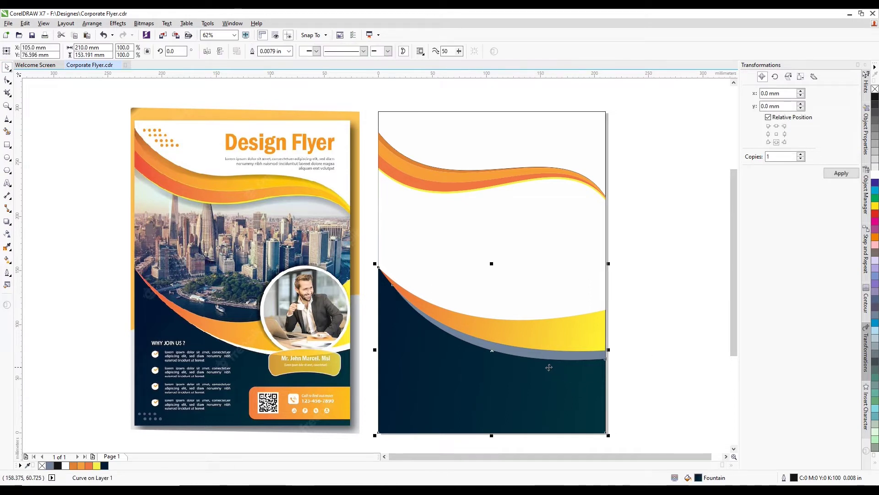
key("F12")
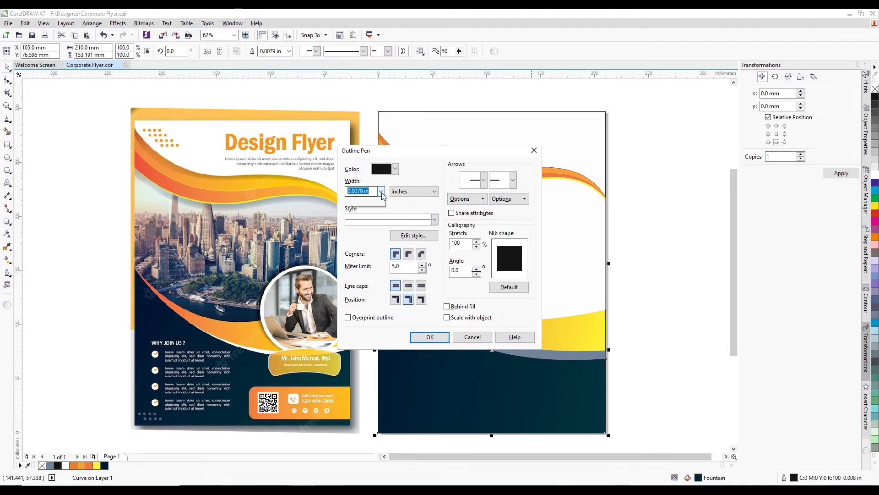
left_click(381, 191)
left_click(382, 201)
left_click(430, 337)
left_click(658, 338)
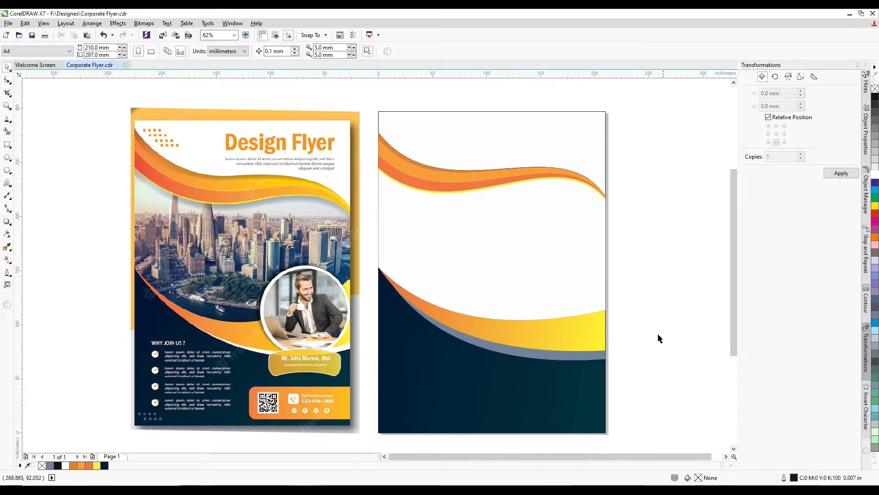
Step: Fill the thin grey-blue strip beneath the orange-yellow band with white
left_click(602, 353)
left_click(618, 363)
left_click(554, 356)
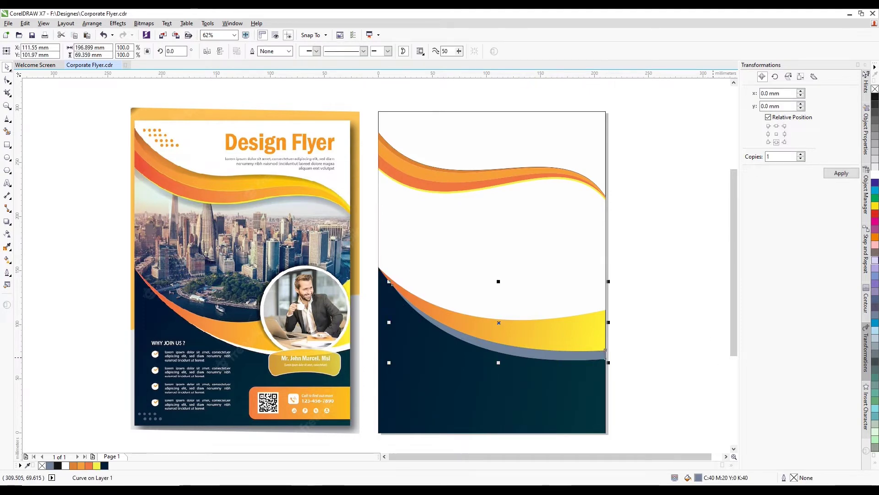
left_click(876, 174)
left_click(673, 286)
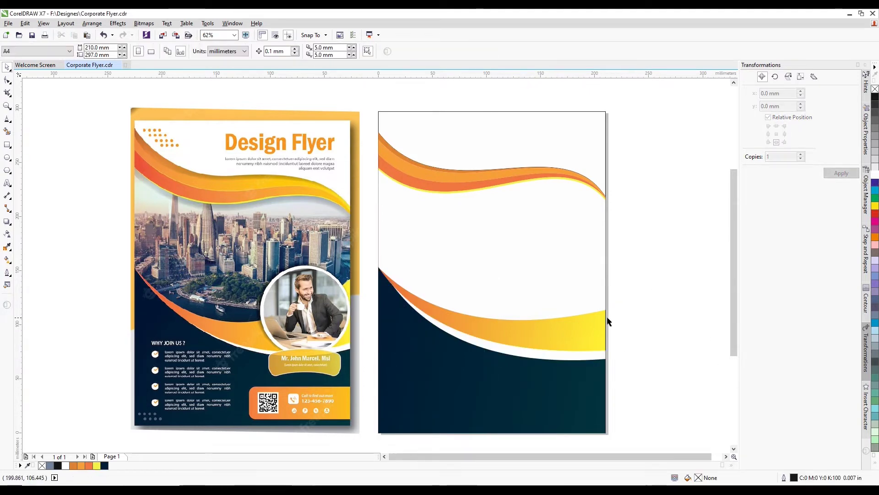
Step: Draw a small ellipse about 5.5 × 4.4 mm near the page's upper-left corner, above the wave
scroll(530, 298, "down", 2)
scroll(602, 311, "up", 2)
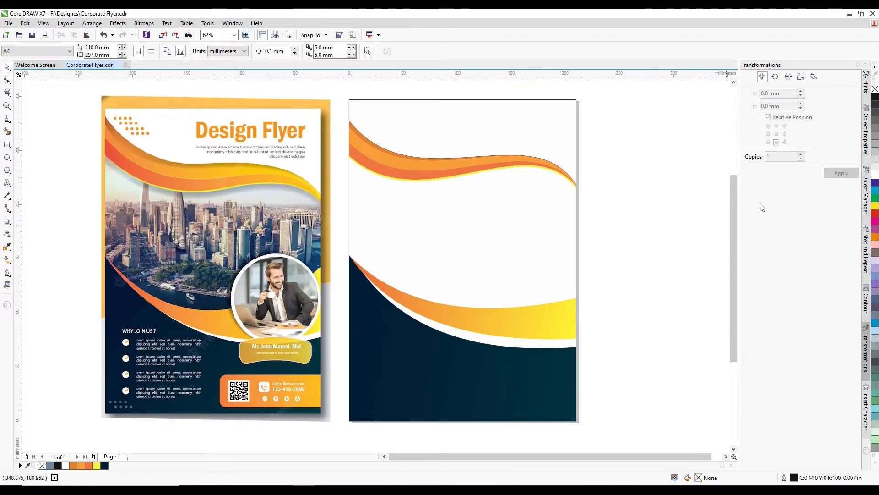
scroll(510, 174, "down", 2)
scroll(464, 141, "up", 2)
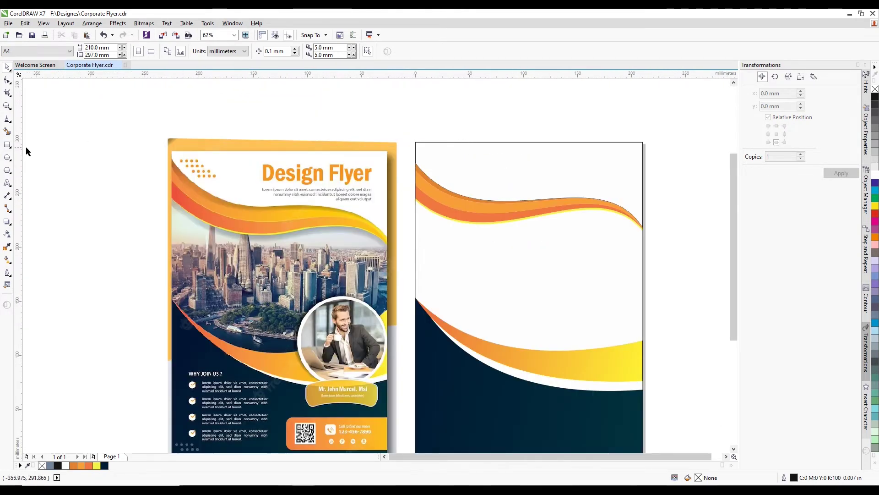
left_click(7, 157)
scroll(462, 169, "up", 2)
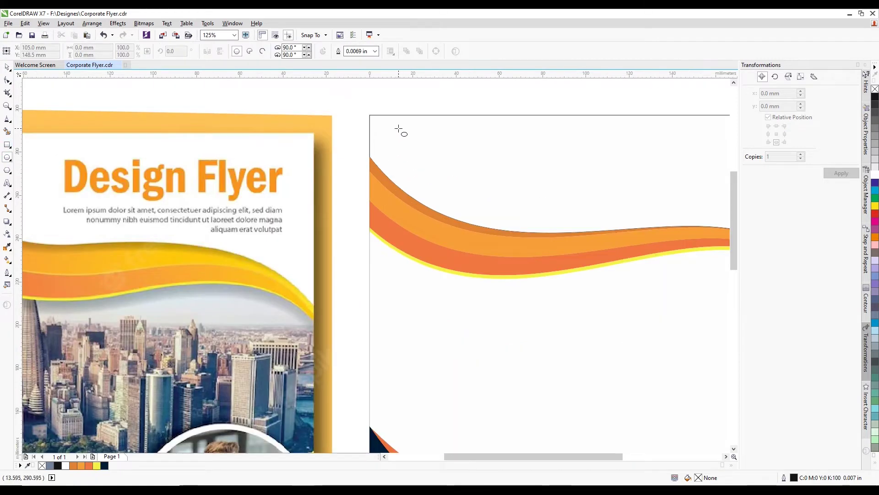
left_click_drag(398, 127, 410, 137)
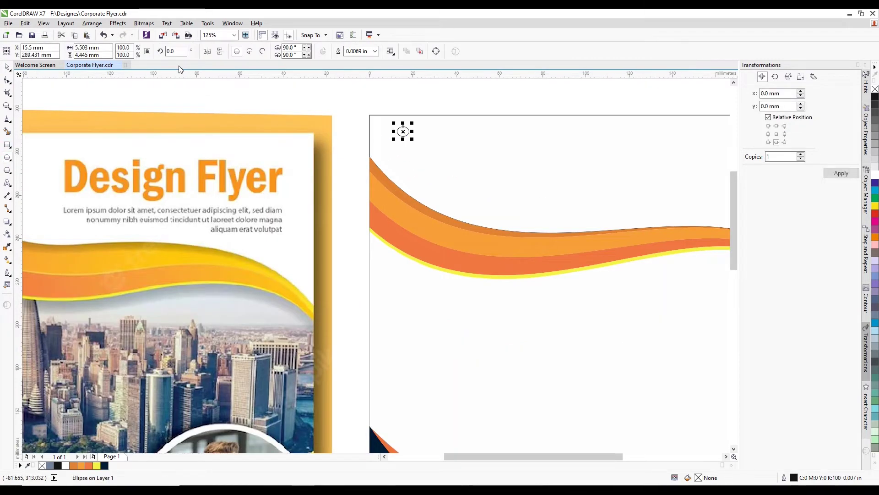
Step: Try to set both the width and height of the small ellipse to 5 mm
double_click(91, 47)
key("BackSpace")
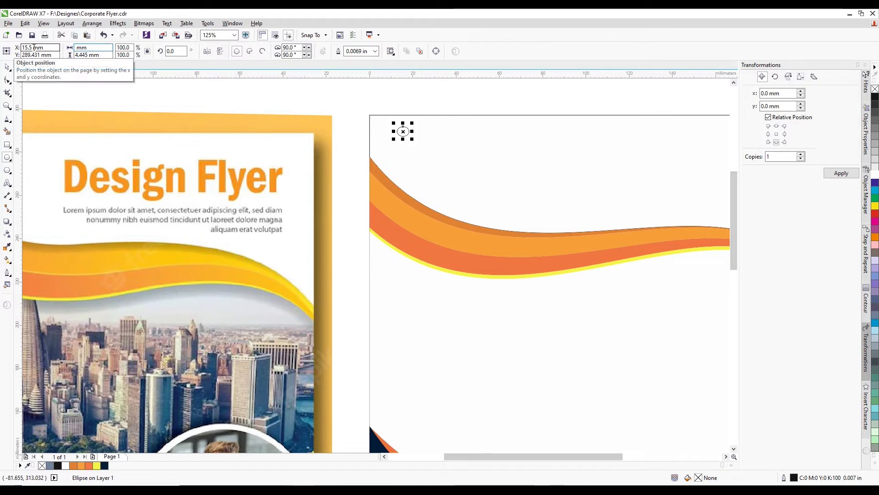
type("5")
key("Tab")
type("5")
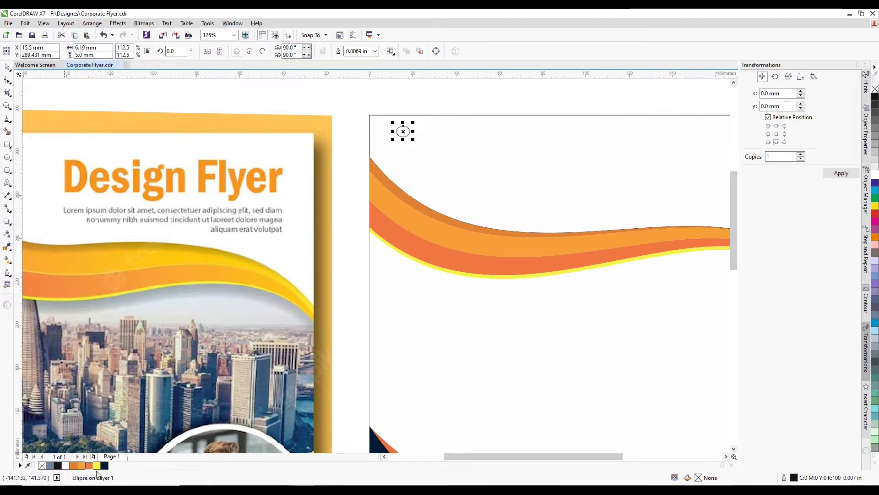
Step: Fill the small ellipse with the orange #F07740
left_click(89, 466)
scroll(398, 183, "down", 2)
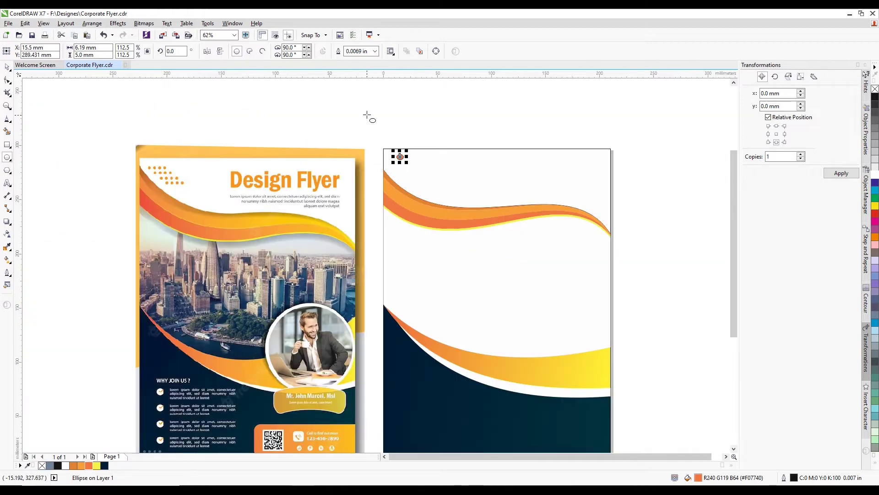
scroll(429, 192, "up", 4)
left_click_drag(461, 201, 455, 207)
scroll(455, 207, "up", 2)
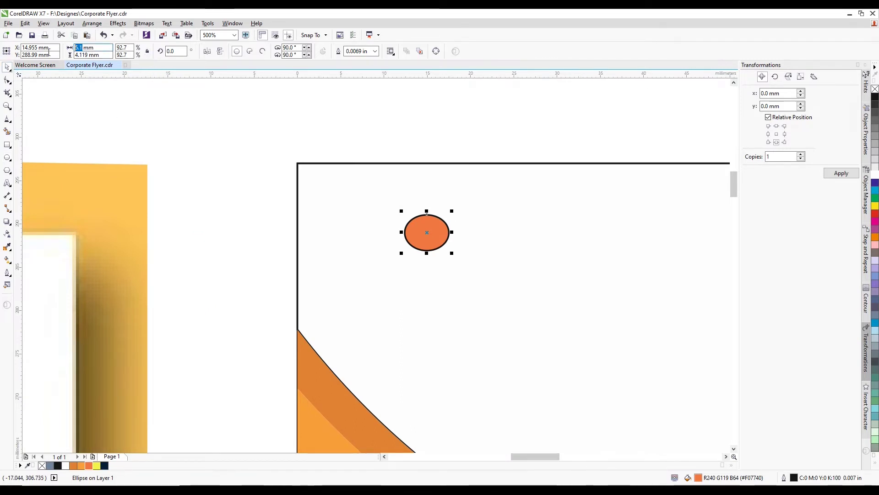
Step: Set the orange ellipse to 5 × 5 mm and move it slightly closer to the page's upper-left corner
type("5")
key("Tab")
type("5")
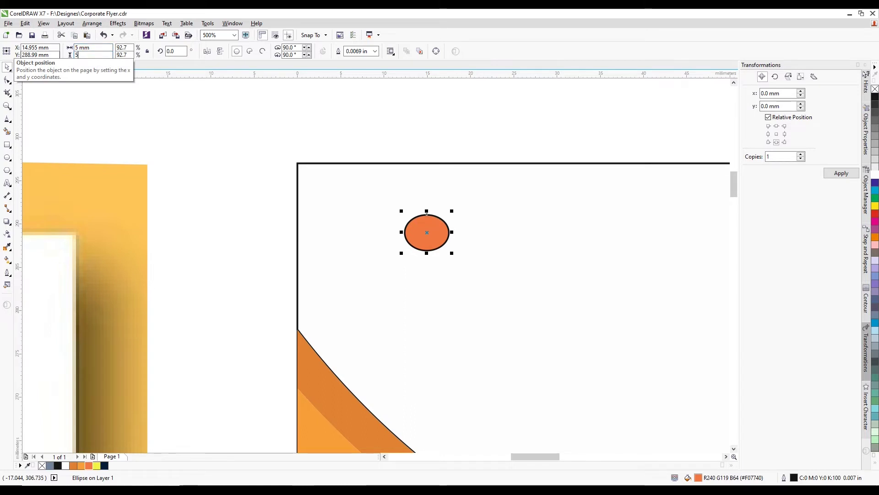
key("Return")
left_click(167, 132)
left_click_drag(431, 234, 400, 230)
Step: Remove the outline from the orange circle by setting its outline width to None
key("F12")
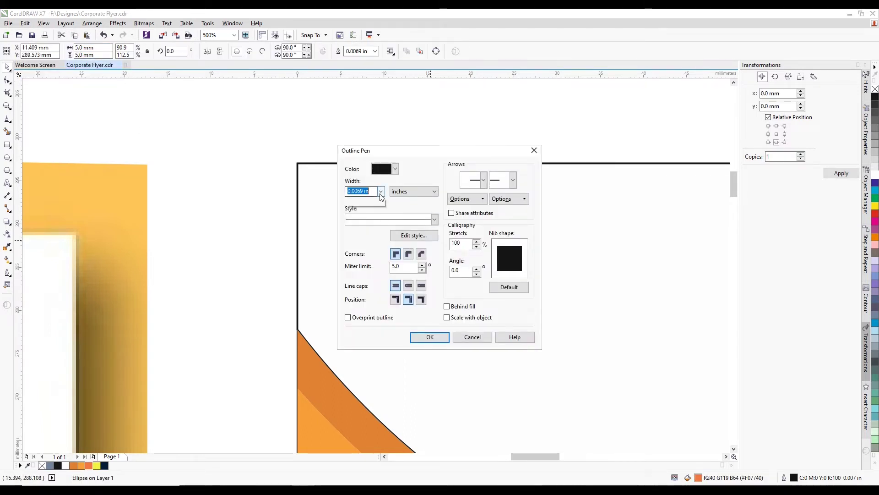
left_click(381, 192)
left_click(362, 199)
left_click(430, 336)
left_click(271, 200)
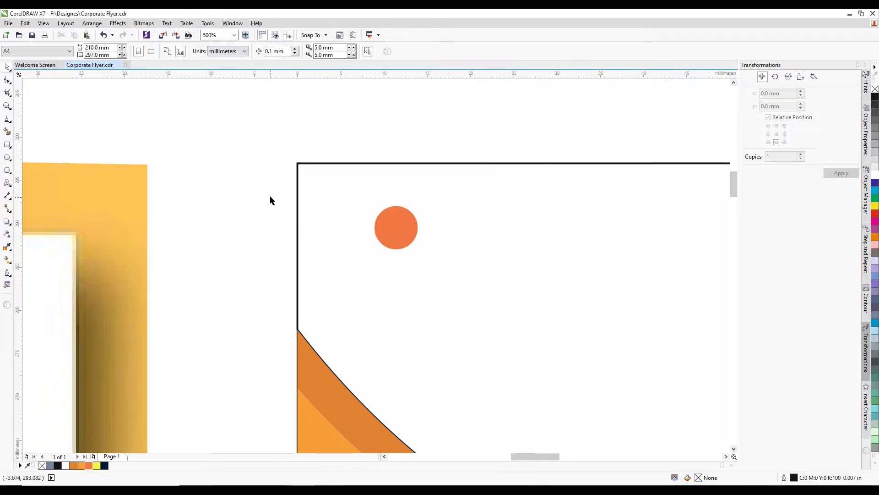
Step: Create three copies of the orange circle in a horizontal row, each offset 7 mm to the right
left_click_drag(266, 187, 418, 256)
scroll(220, 206, "down", 1)
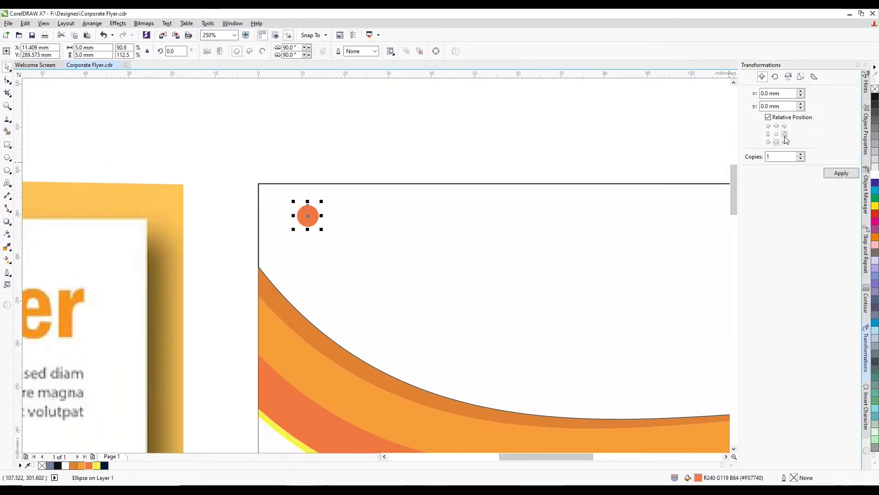
left_click(785, 136)
left_click_drag(771, 94, 752, 94)
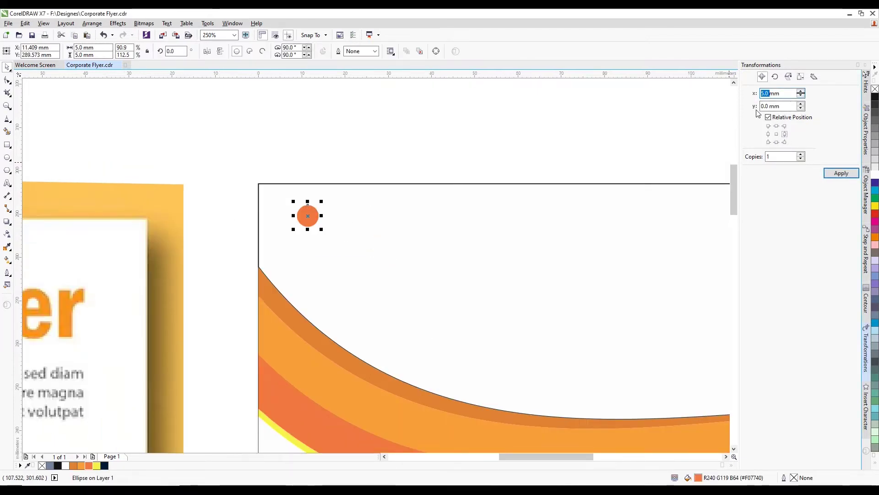
left_click(778, 134)
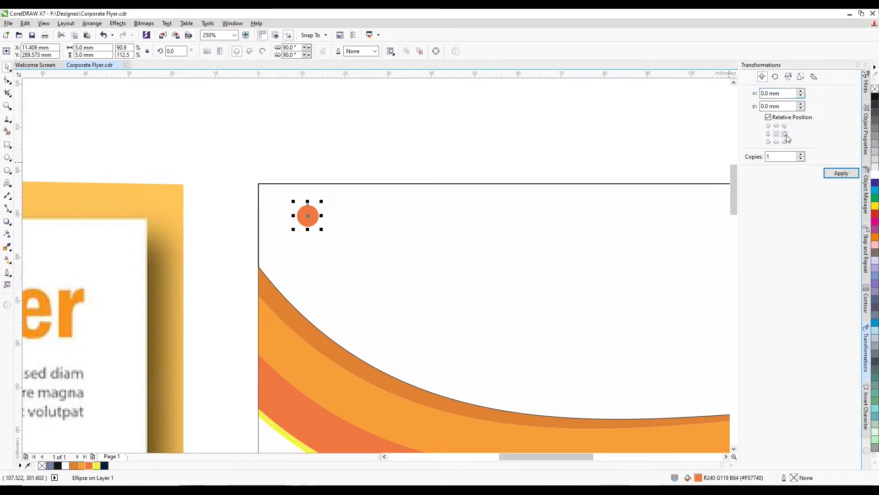
left_click(785, 135)
left_click_drag(771, 93, 758, 93)
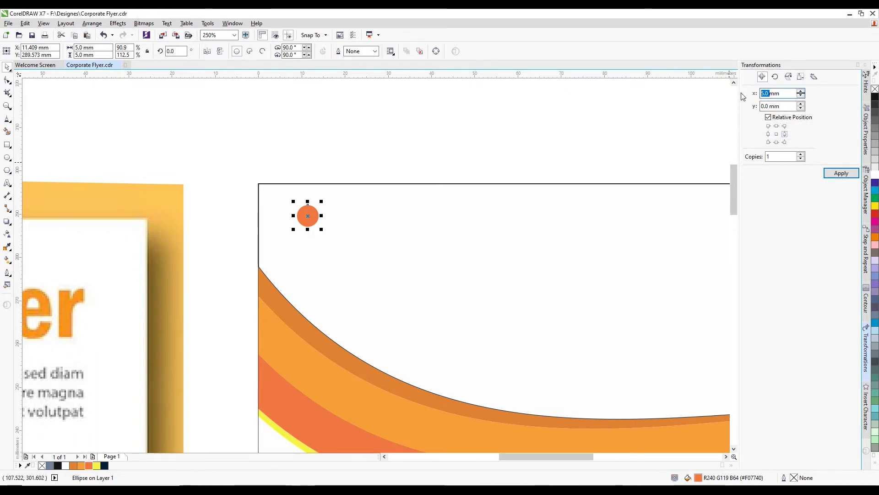
key("BackSpace")
type("7")
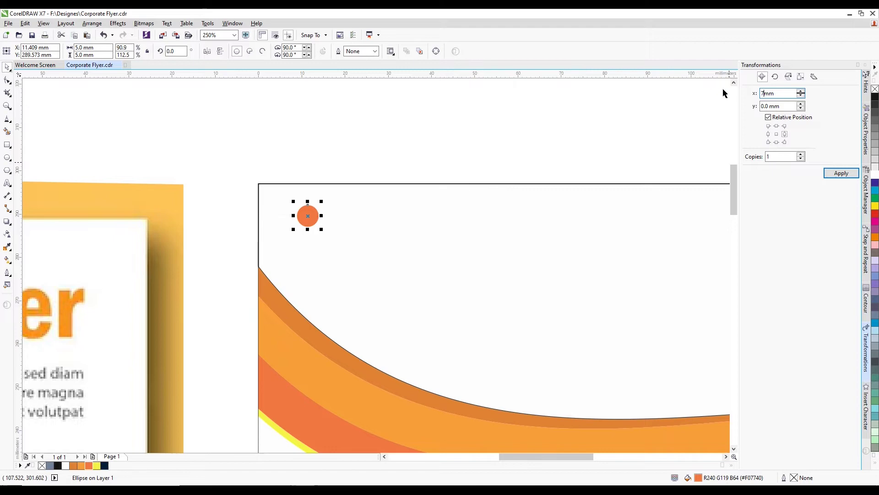
left_click(836, 177)
left_click(837, 176)
scroll(515, 235, "down", 1)
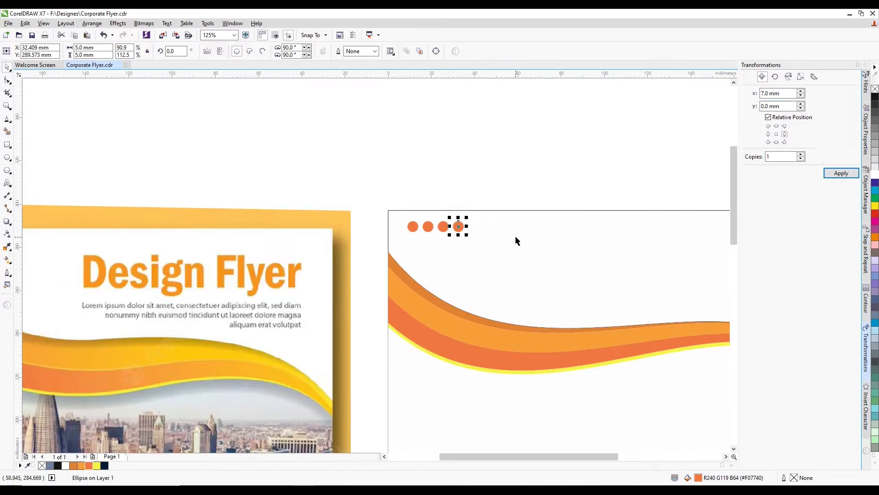
Step: Group the four orange circles in the row
scroll(510, 227, "down", 1)
scroll(493, 227, "up", 1)
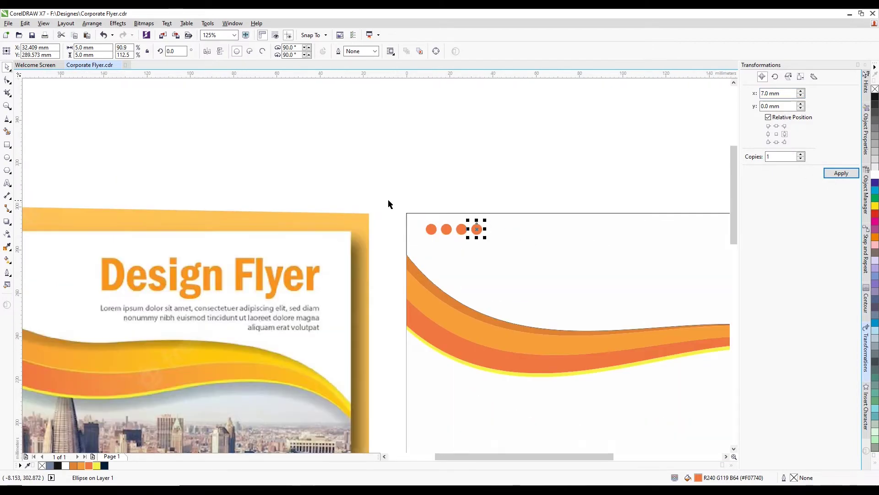
left_click_drag(388, 199, 518, 251)
key("ctrl+g")
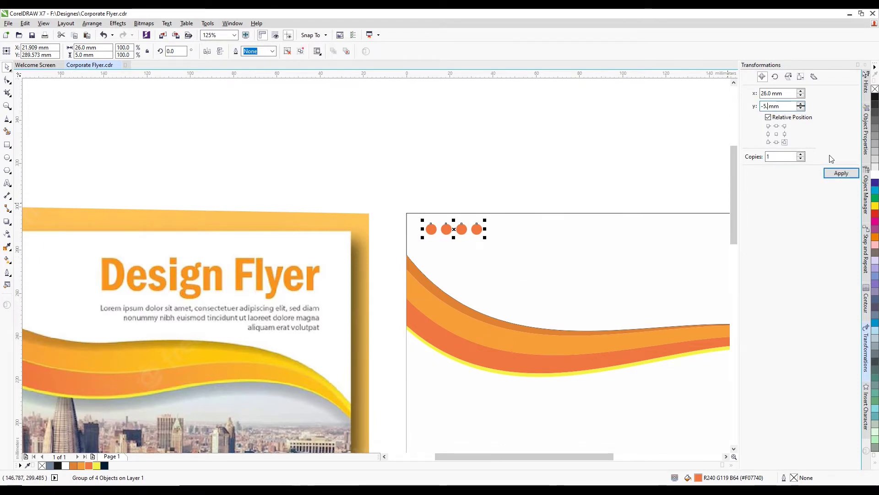
Step: Try two successive copies of the dot row offset 26 mm horizontally and -6 mm vertically, and undo them
key("BackSpace")
key("BackSpace")
type("6")
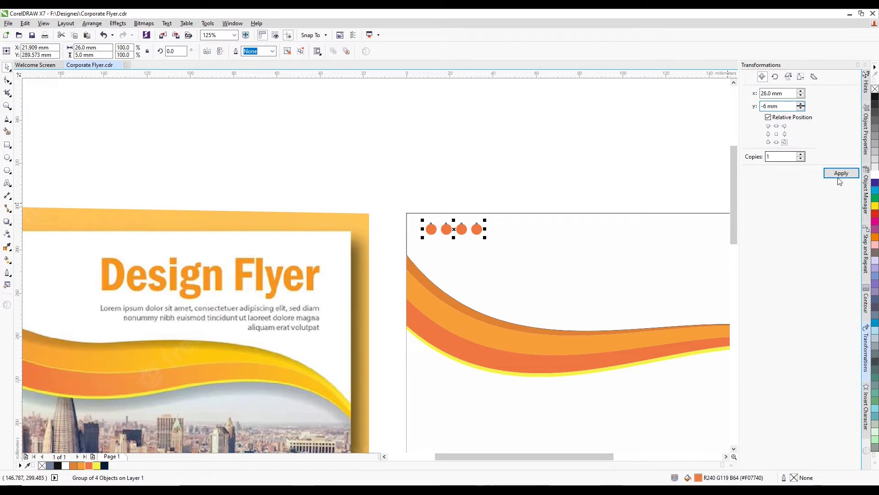
left_click(841, 173)
left_click(841, 173)
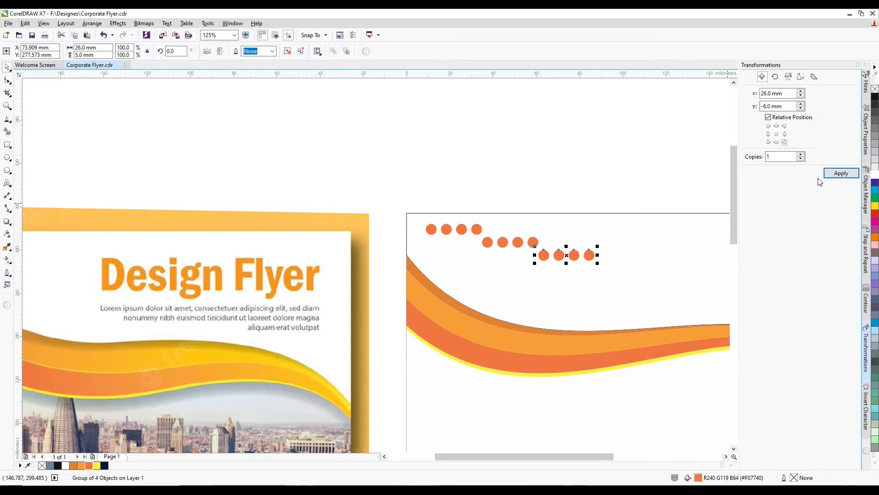
key("ctrl+z")
key("ctrl+z")
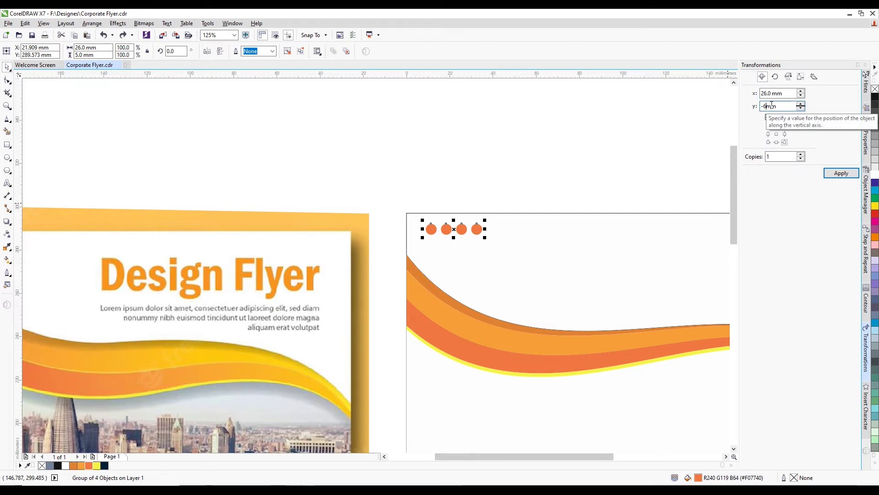
Step: Try the two dot row copies again with a vertical offset of -5 mm, and undo them
key("BackSpace")
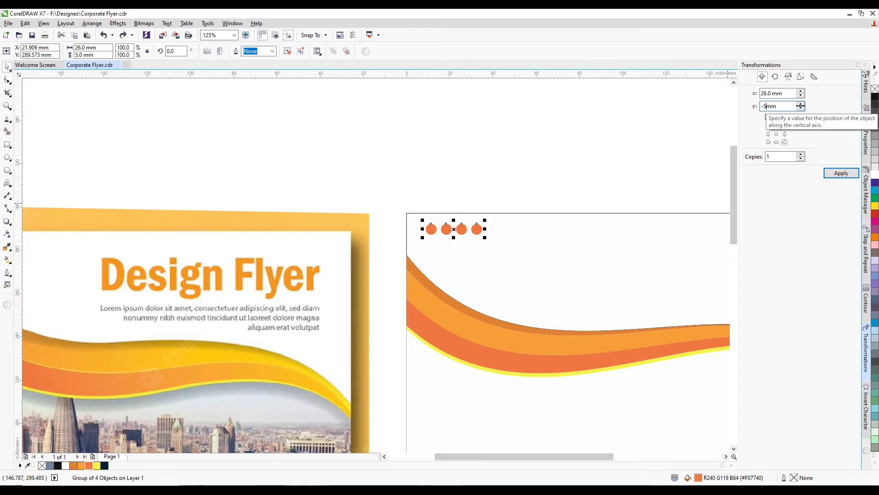
left_click(841, 173)
left_click(840, 173)
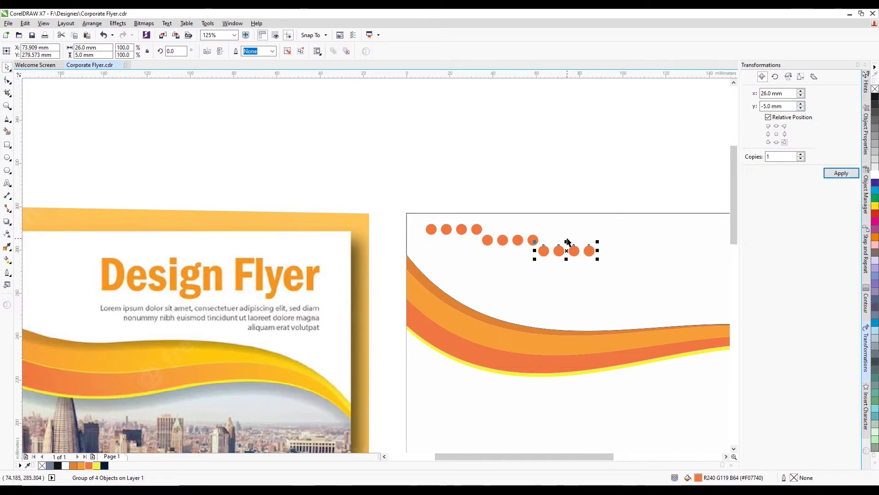
key("ctrl+z")
key("ctrl+z")
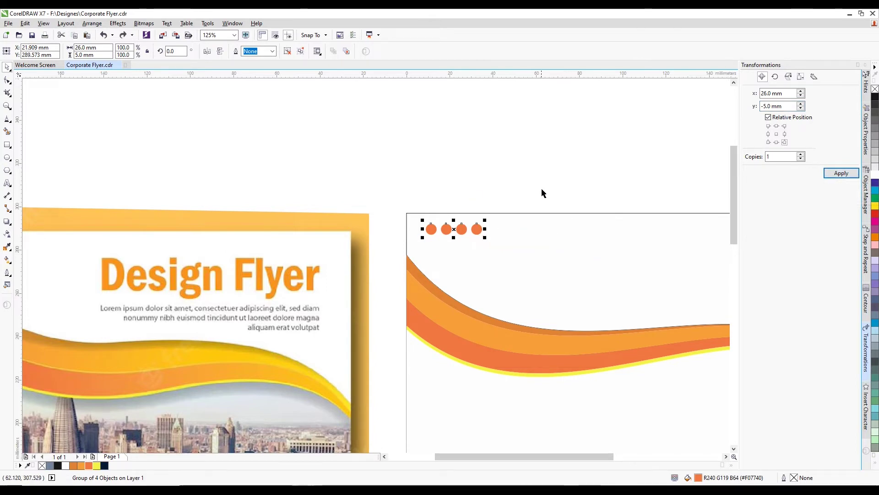
Step: Duplicate the dot row diagonally down to the right and repeat it twice, making four staggered rows
scroll(541, 194, "down", 2)
scroll(527, 197, "up", 2)
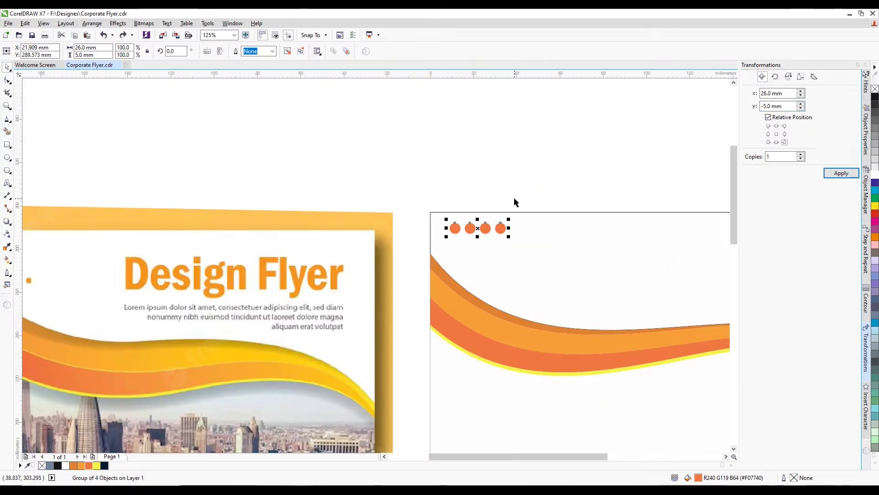
key("ctrl+d")
scroll(513, 216, "up", 2)
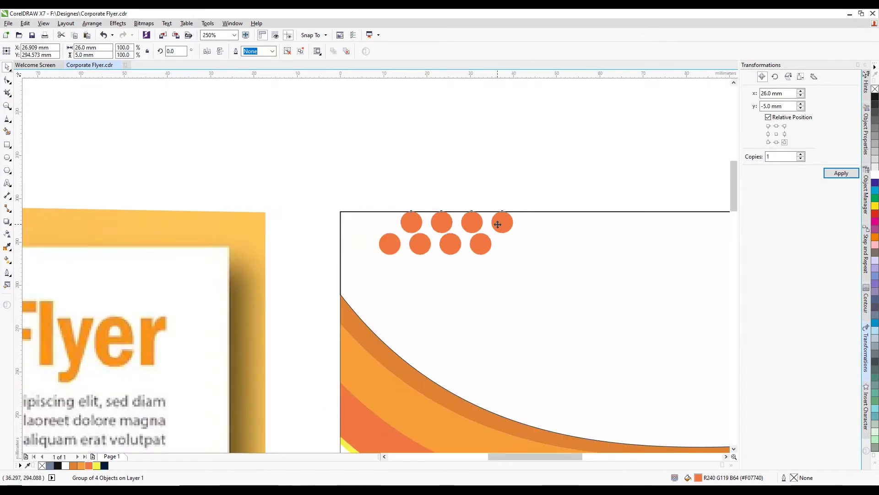
left_click_drag(498, 224, 509, 277)
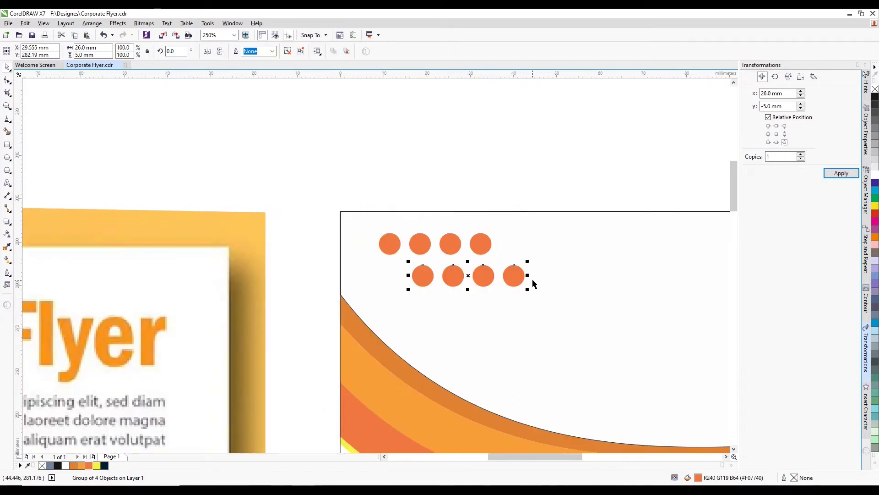
key("ctrl+d")
key("ctrl+d")
scroll(520, 186, "down", 2)
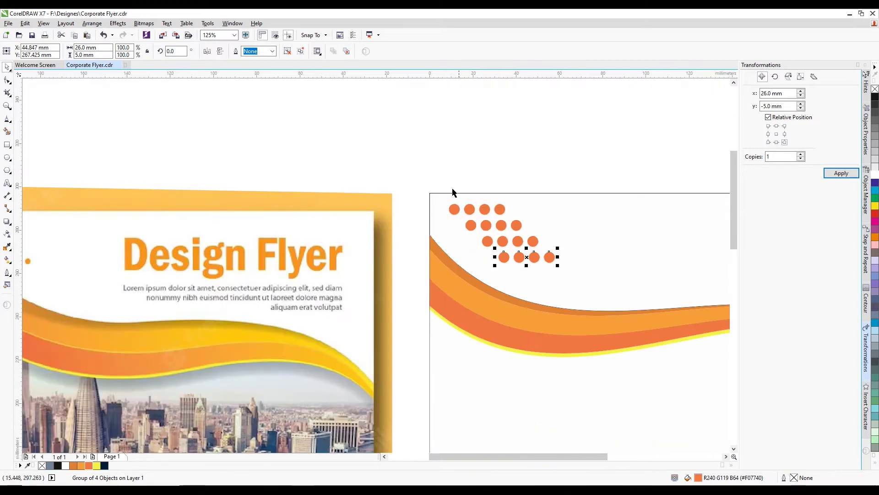
Step: Try a yellow #F5F447 fill on all four dot rows and return them to orange #F07740
left_click(421, 178)
left_click_drag(420, 178, 561, 269)
scroll(441, 181, "down", 2)
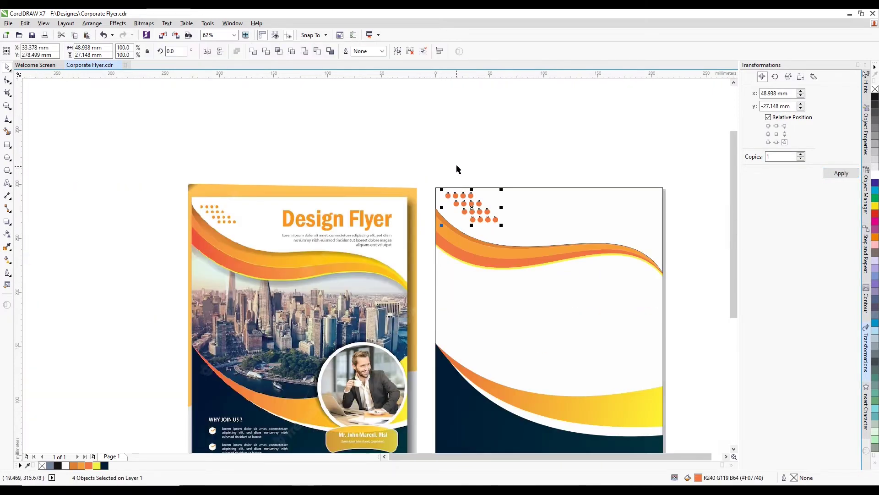
scroll(456, 171, "up", 2)
left_click_drag(403, 174, 568, 279)
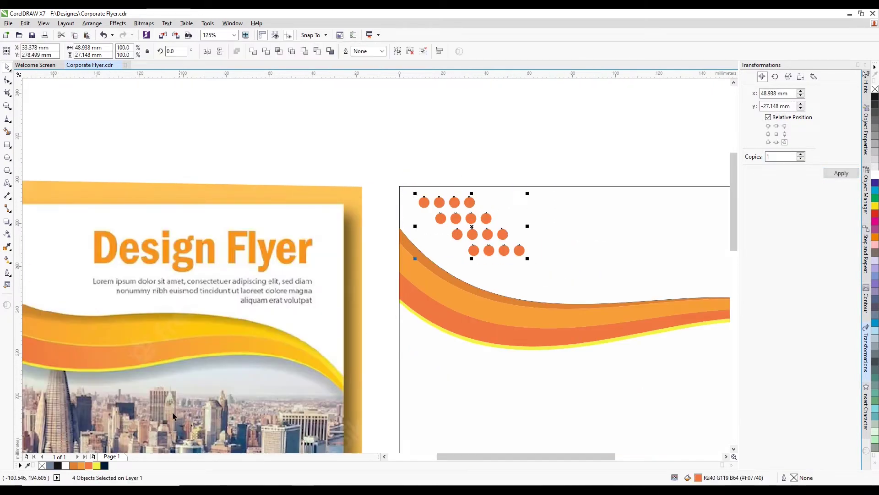
left_click(97, 465)
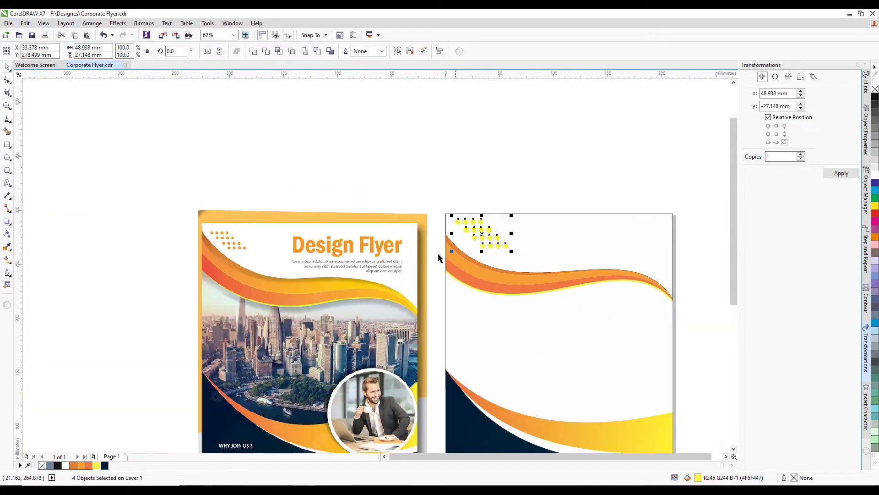
scroll(476, 252, "down", 2)
scroll(251, 229, "up", 2)
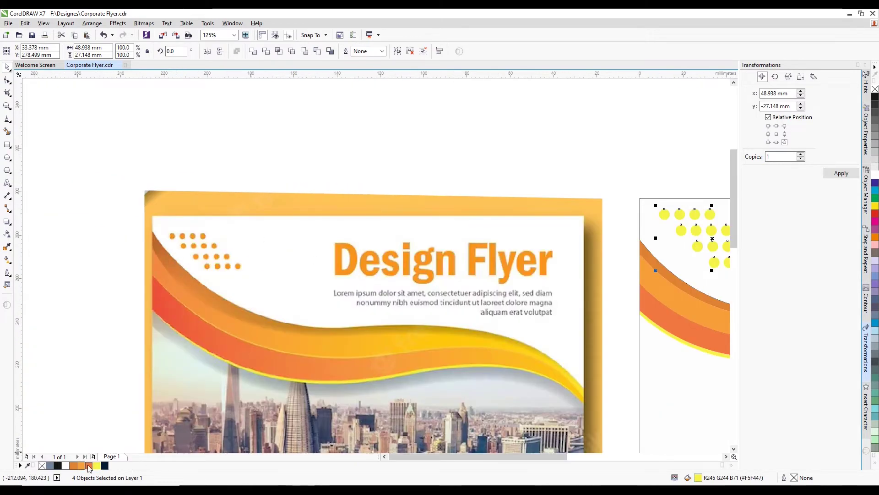
left_click(89, 466)
scroll(301, 250, "down", 2)
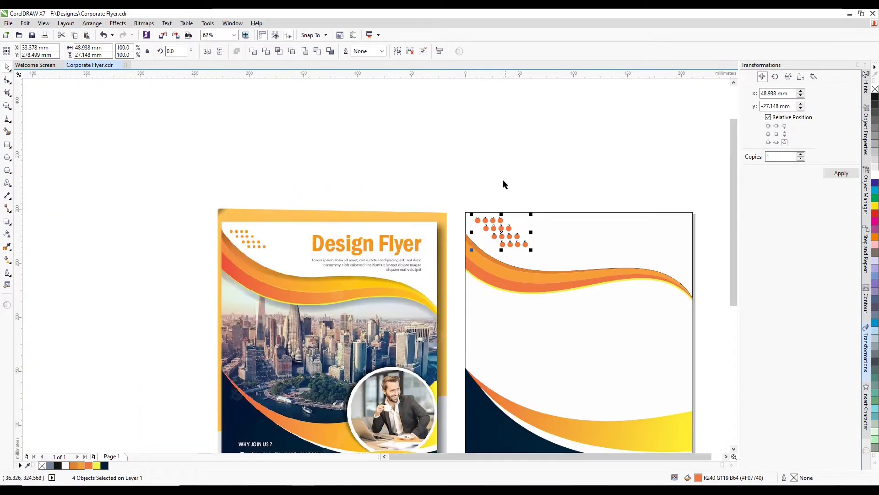
Step: Scale the four-row dot pattern down to about 35.7 × 19.8 mm and position it above the wave near the page's upper-left corner
left_click(443, 187)
left_click_drag(565, 263, 566, 262)
scroll(491, 209, "up", 2)
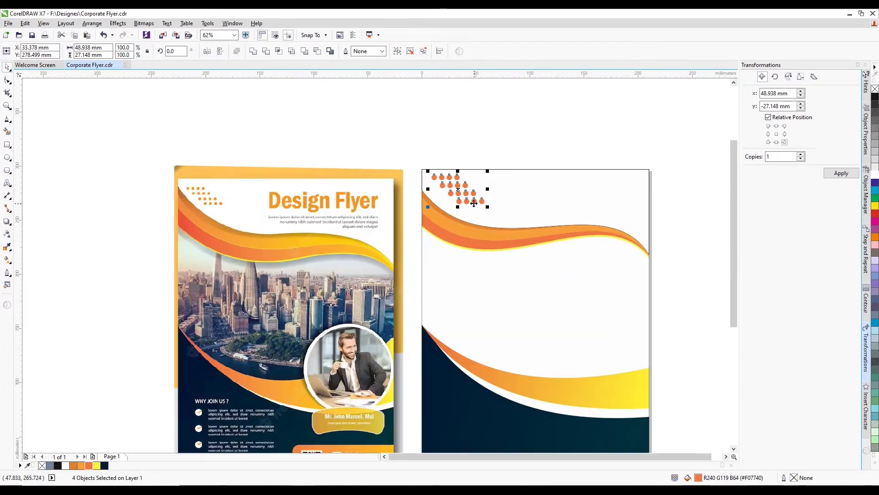
left_click_drag(479, 199, 460, 188)
scroll(420, 152, "down", 1)
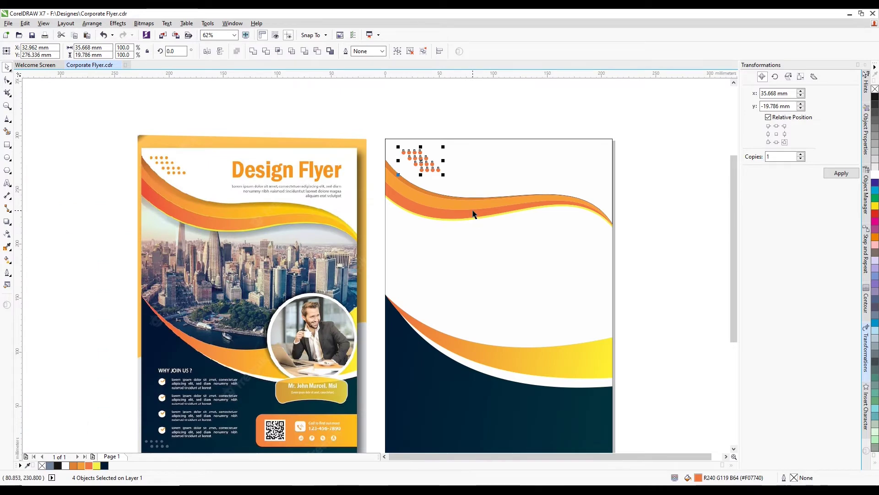
Step: Place a copy of the four-row dot pattern below the page and move its lower two rows onto the flyer's lower-left dark corner
scroll(455, 161, "down", 1)
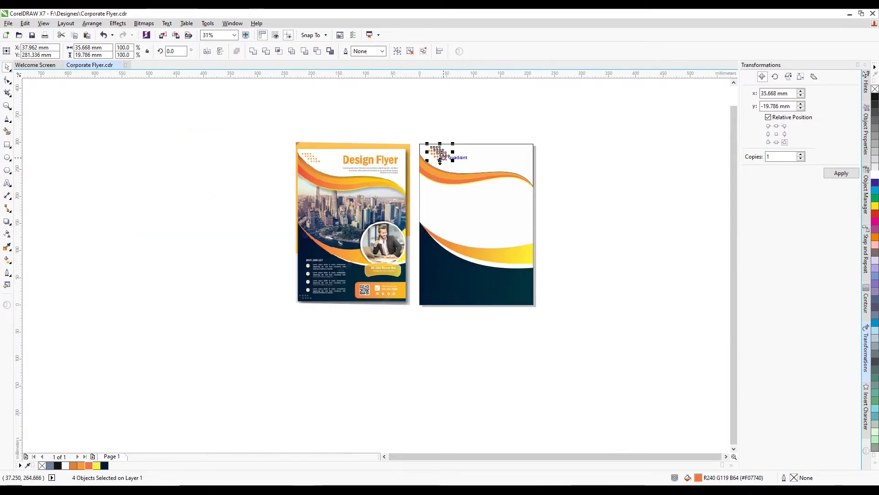
left_click_drag(440, 157, 447, 328)
scroll(445, 329, "up", 2)
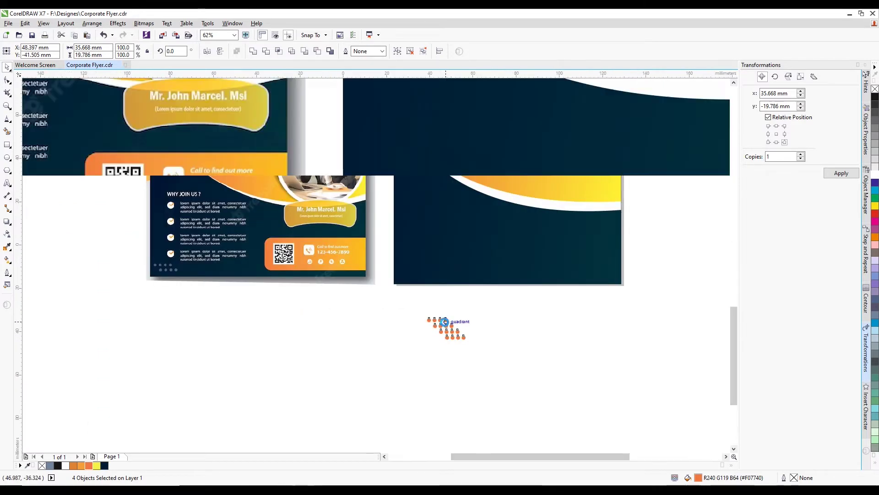
left_click_drag(424, 376, 521, 339)
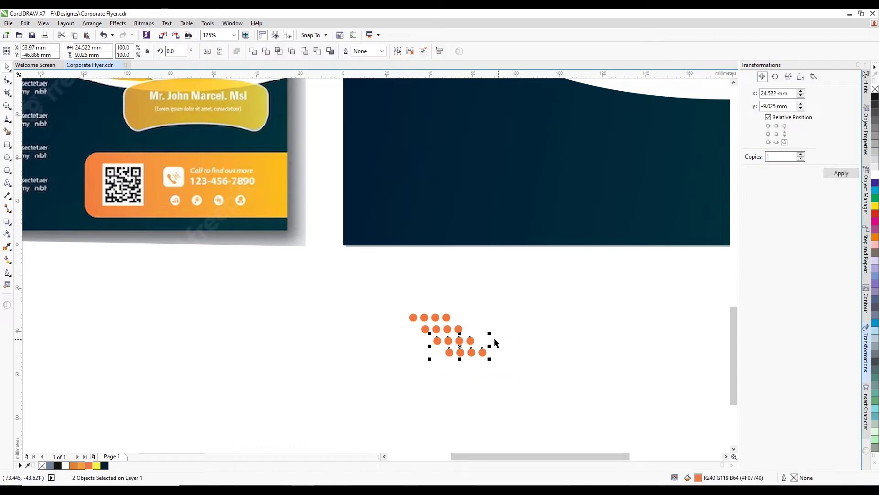
left_click_drag(449, 356, 370, 228)
scroll(429, 240, "down", 2)
scroll(328, 236, "up", 2)
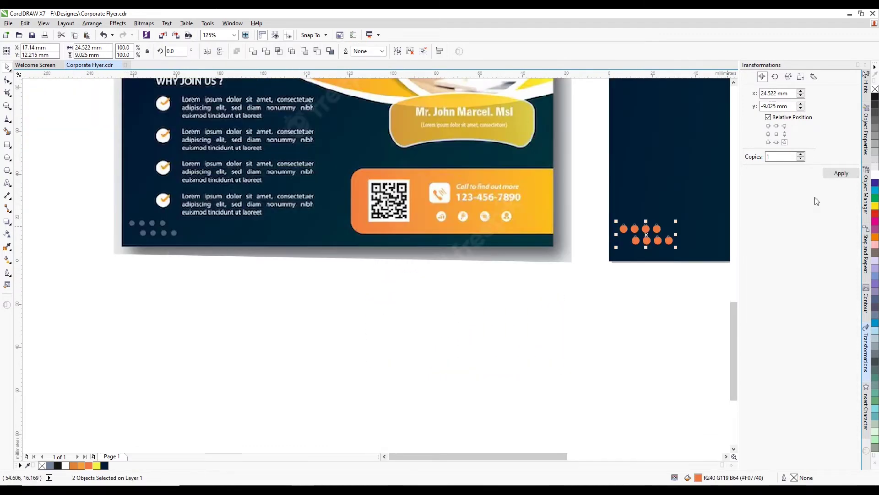
Step: Fill the two dot rows in the dark corner with grey and deselect them
left_click(876, 137)
left_click(270, 320)
scroll(270, 319, "down", 1)
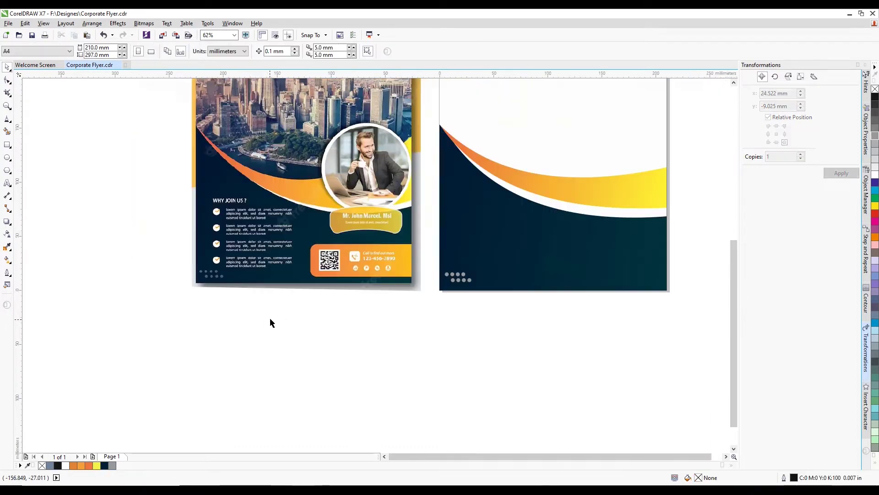
scroll(447, 322, "down", 1)
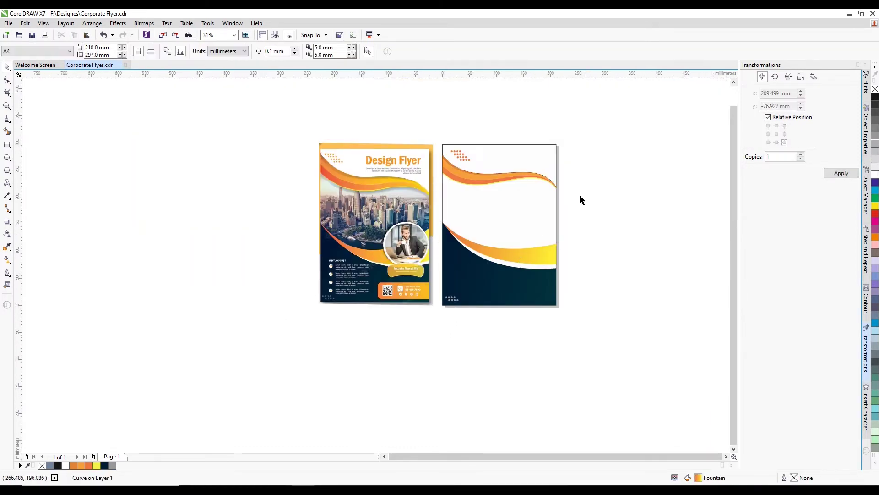
Step: Set the outline width of the white shape at the flyer's top to None
scroll(581, 198, "up", 1)
left_click(529, 143)
key("F12")
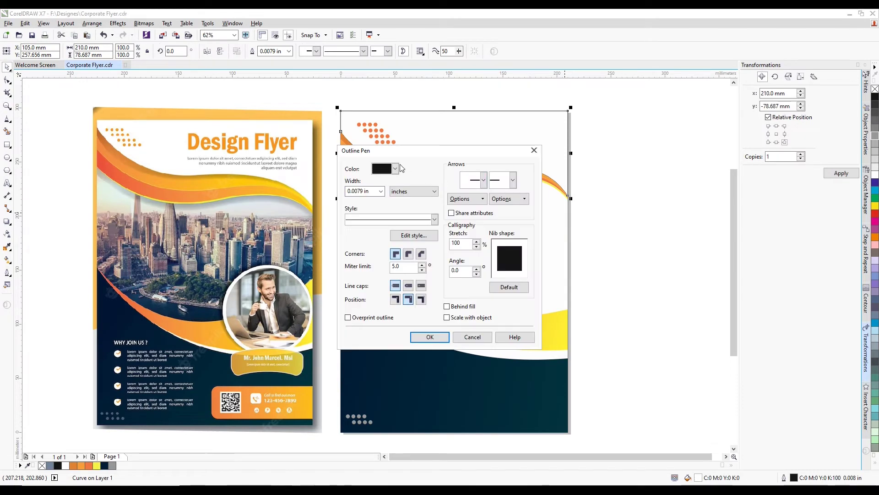
left_click(380, 191)
left_click(381, 197)
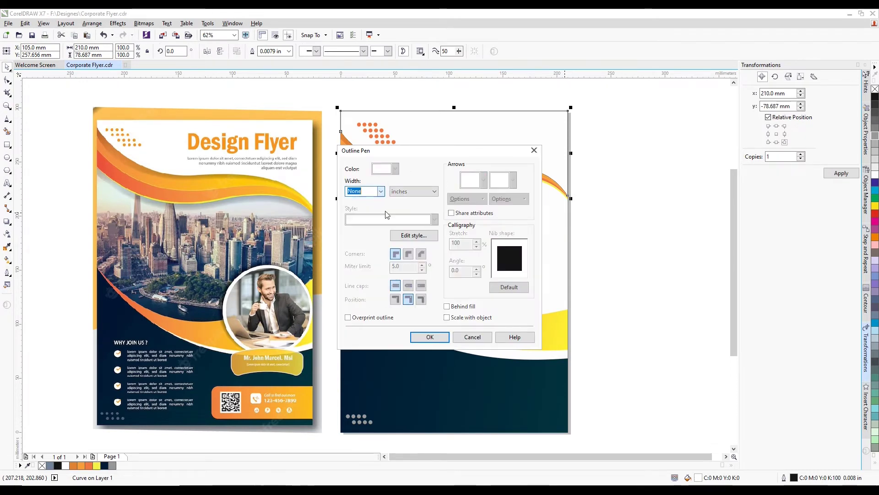
left_click(429, 337)
left_click(606, 271)
left_click(499, 243)
left_click(622, 249)
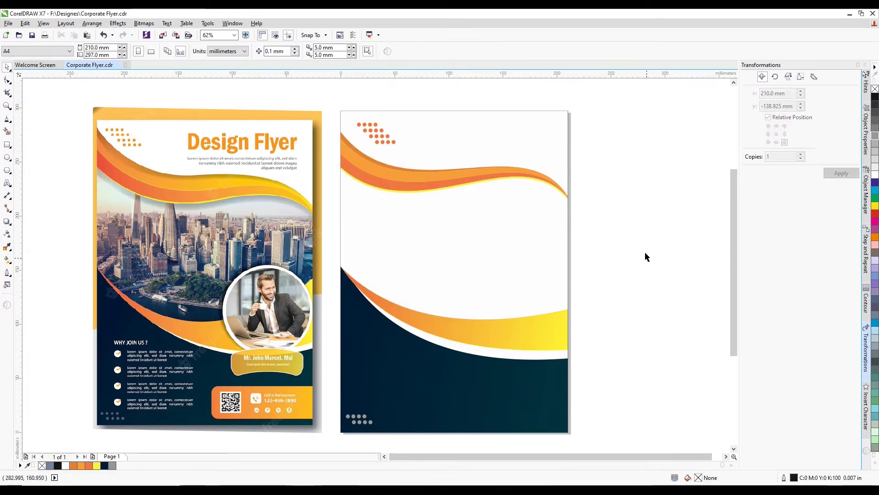
Step: Add the artistic text "Design Flyer" beside the dot pattern at the top of the page
scroll(488, 133, "down", 1)
scroll(483, 122, "up", 1)
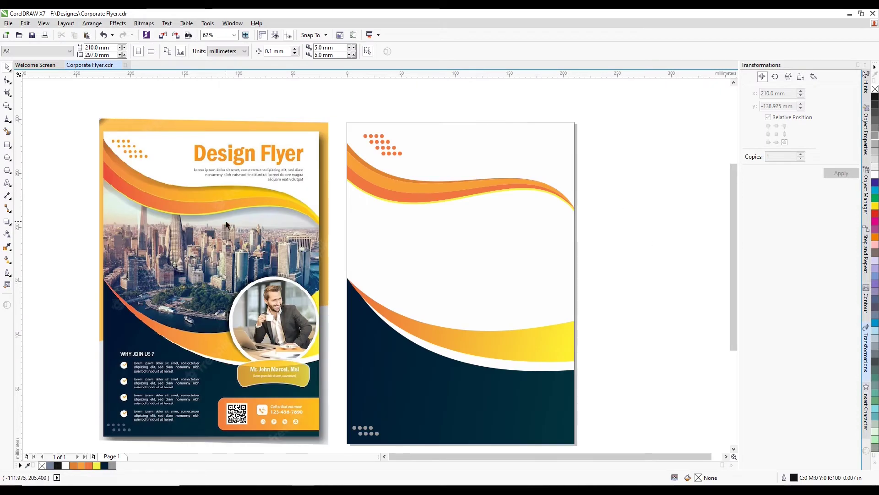
left_click(7, 183)
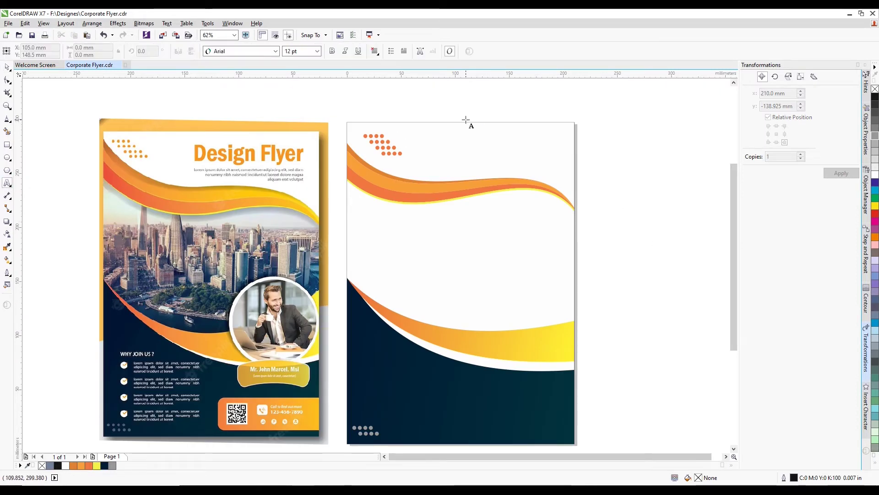
left_click(439, 140)
type("Desi")
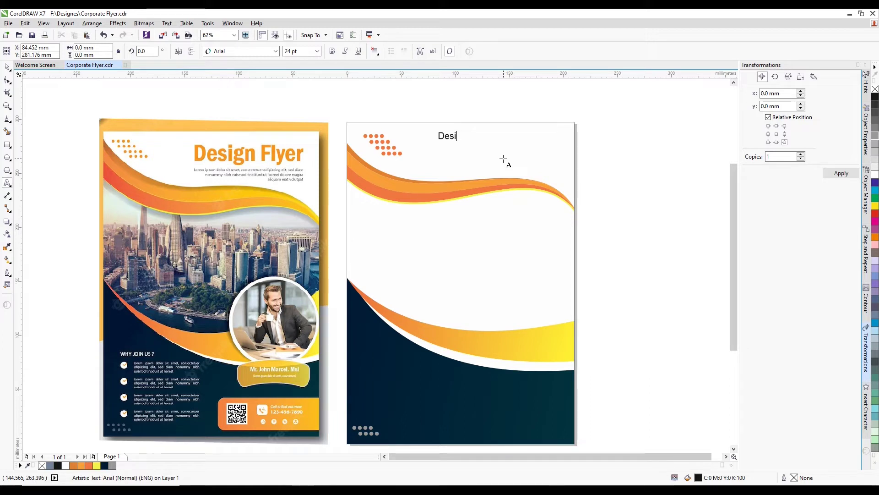
type("gn Flyer")
Step: Set the title's font to Helvetica LT CondensedBlack and scale it up to about 110.9 × 20.8 mm
key("ctrl+a")
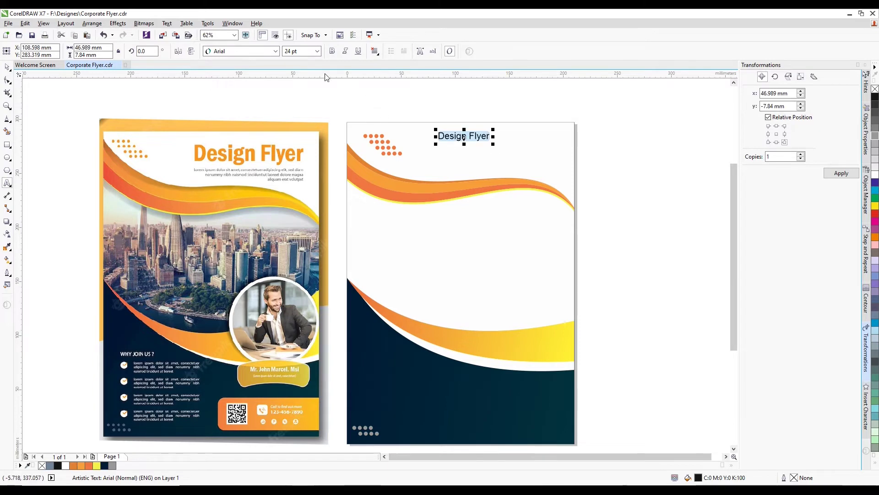
left_click(268, 54)
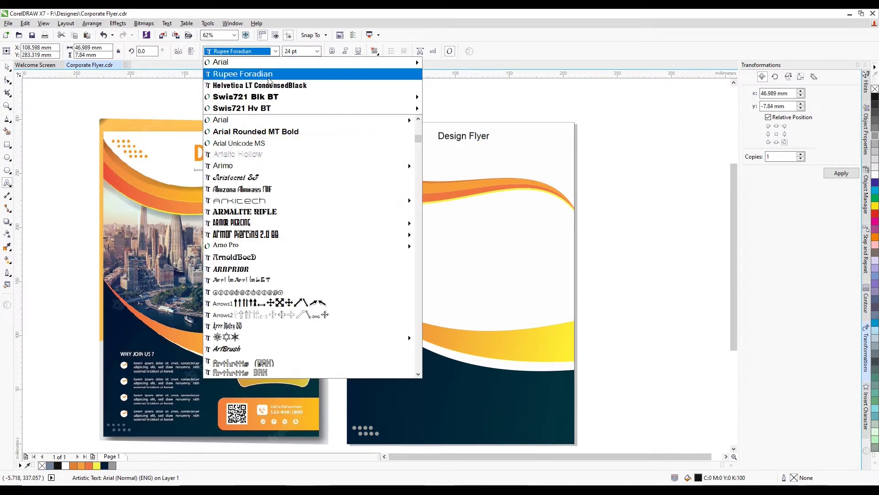
left_click(268, 86)
left_click(8, 67)
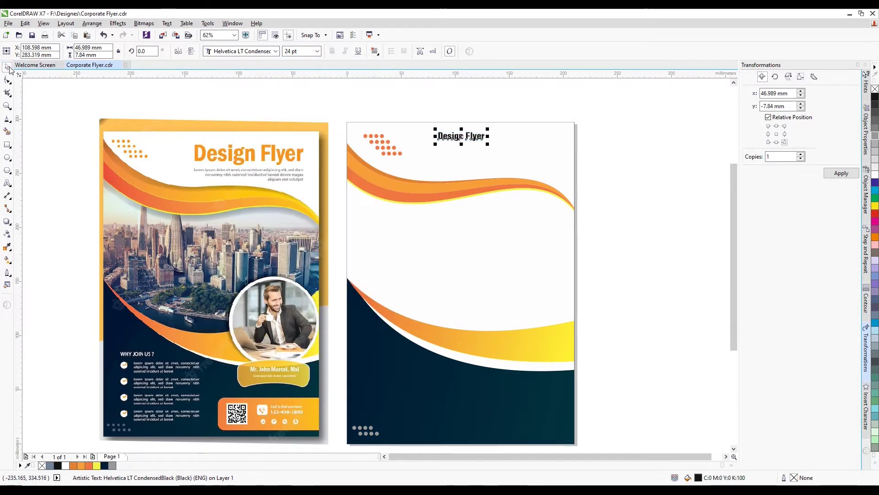
left_click_drag(488, 144, 562, 158)
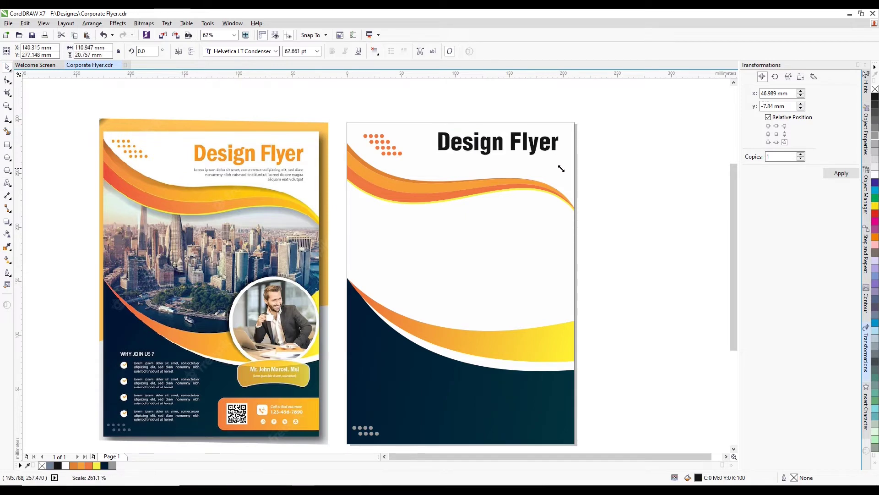
Step: Fill the "Design Flyer" title with orange #EB9432 sampled from the reference flyer's title
double_click(699, 477)
left_click(631, 353)
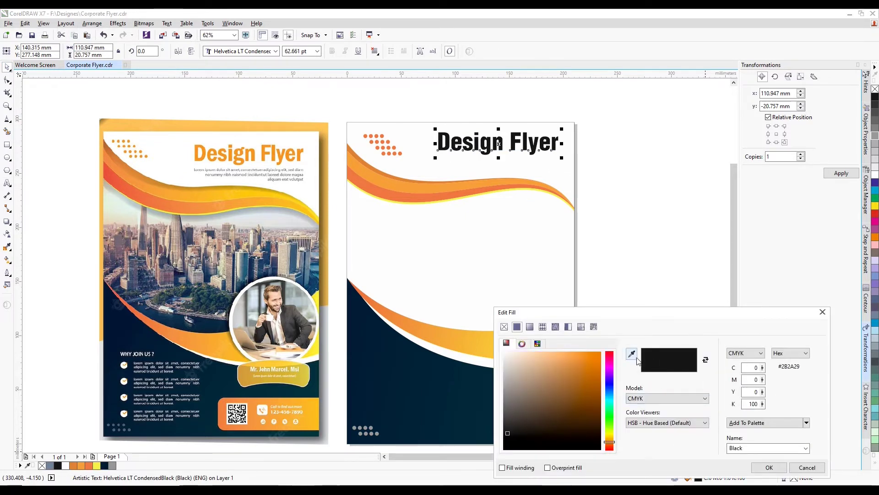
left_click(231, 155)
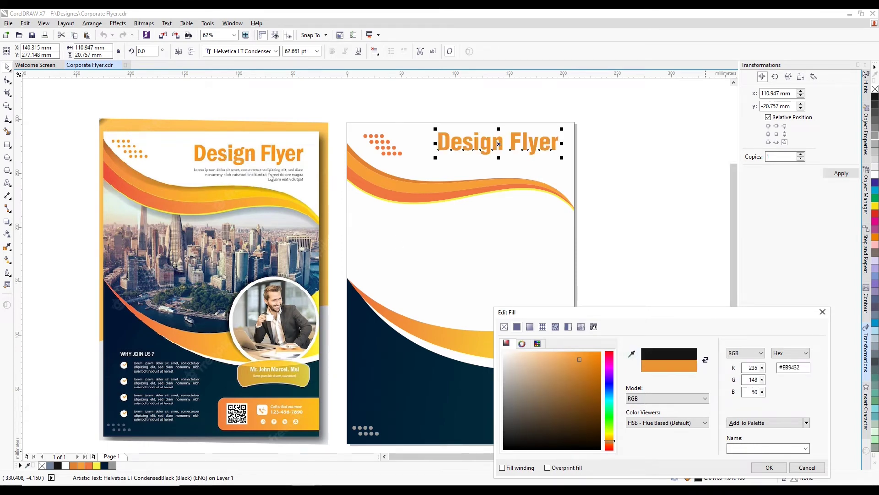
left_click(769, 467)
left_click(655, 314)
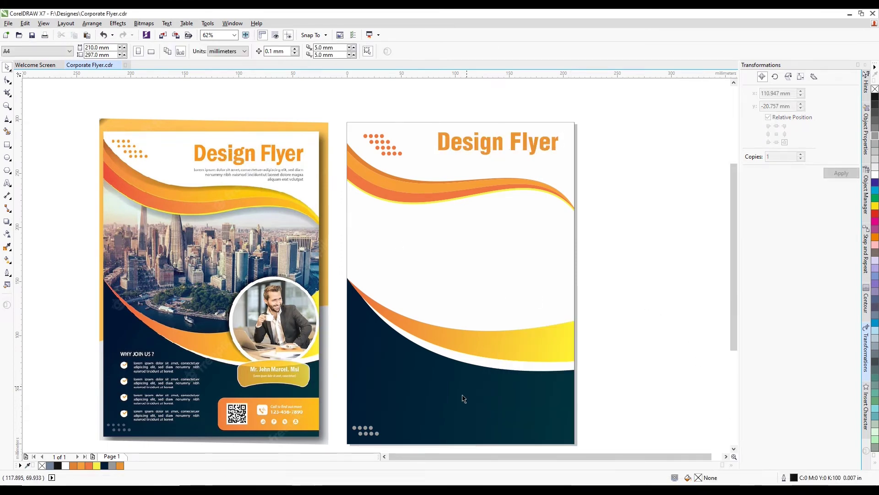
Step: Switch to the browser, open the Empire State skyline picture from the building images results at full size, and copy it
left_click(287, 491)
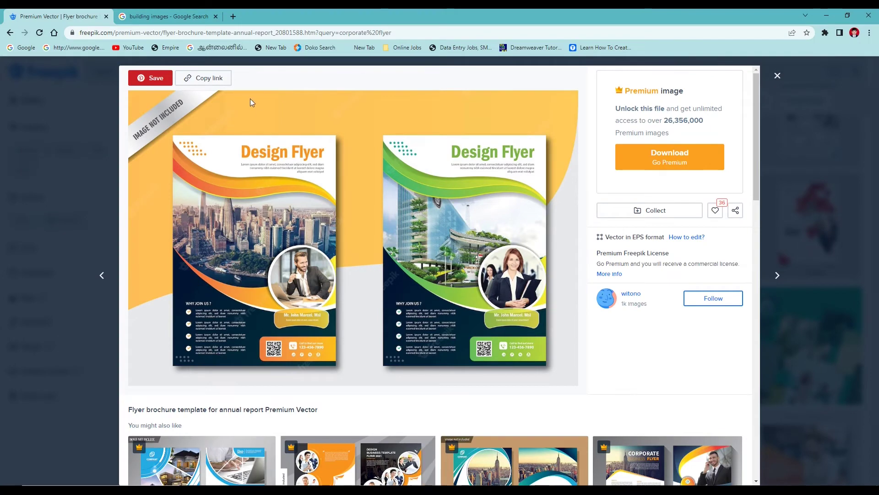
left_click(167, 17)
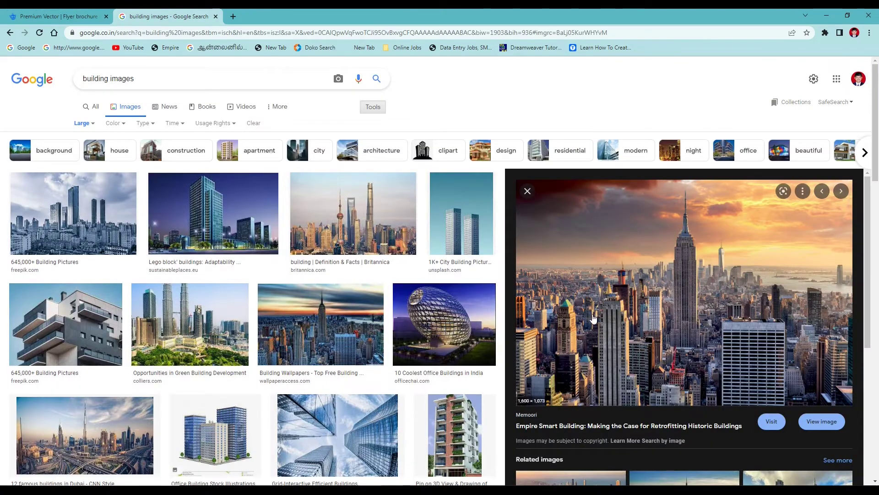
left_click(822, 425)
right_click(374, 234)
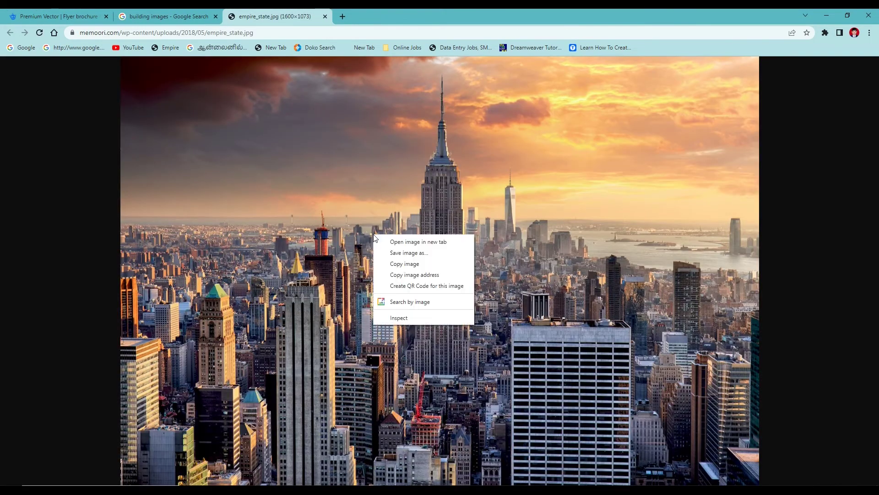
left_click(405, 264)
Step: Paste the skyline picture into CorelDRAW, scale it down to about 184.8 × 124 mm and move it beside the page
left_click(314, 488)
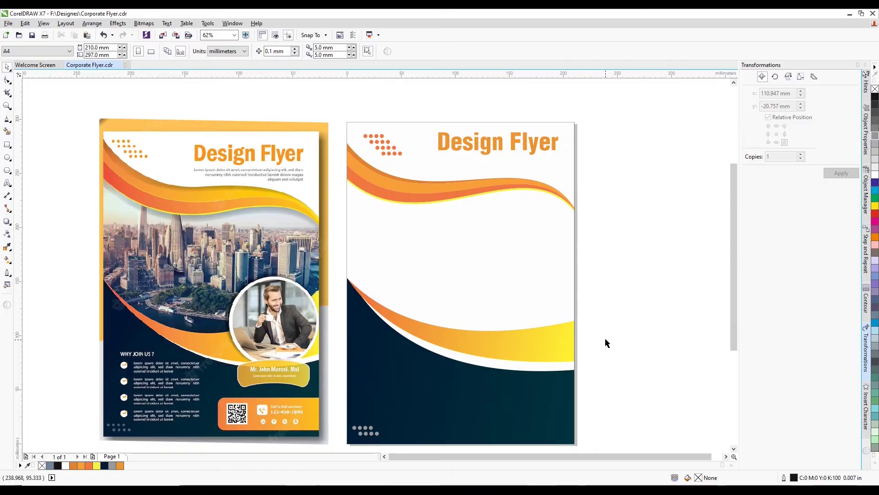
key("ctrl+v")
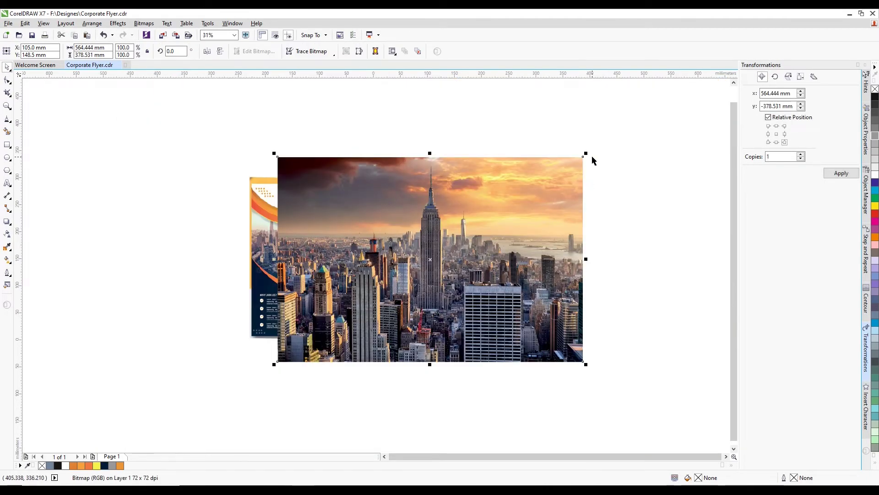
left_click_drag(586, 153, 380, 291)
left_click_drag(342, 338, 550, 244)
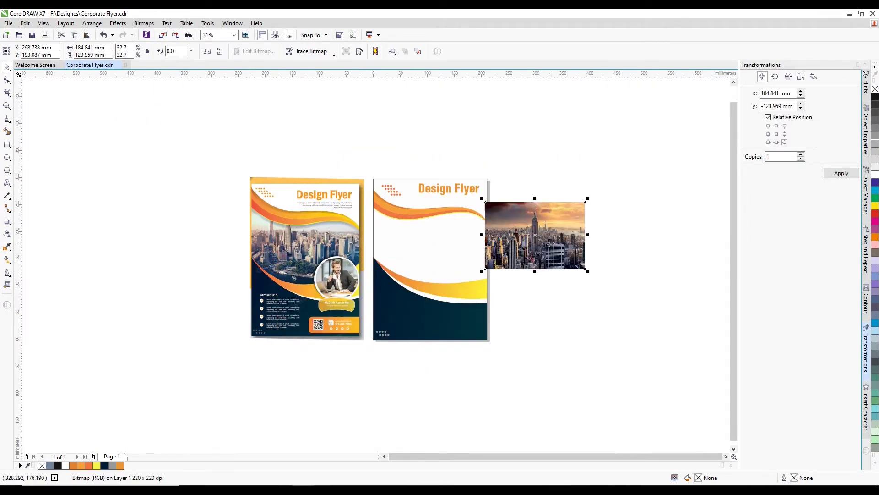
Step: PowerClip the skyline picture inside the white middle shape between the two waves
right_click(550, 245)
left_click(570, 240)
left_click(446, 251)
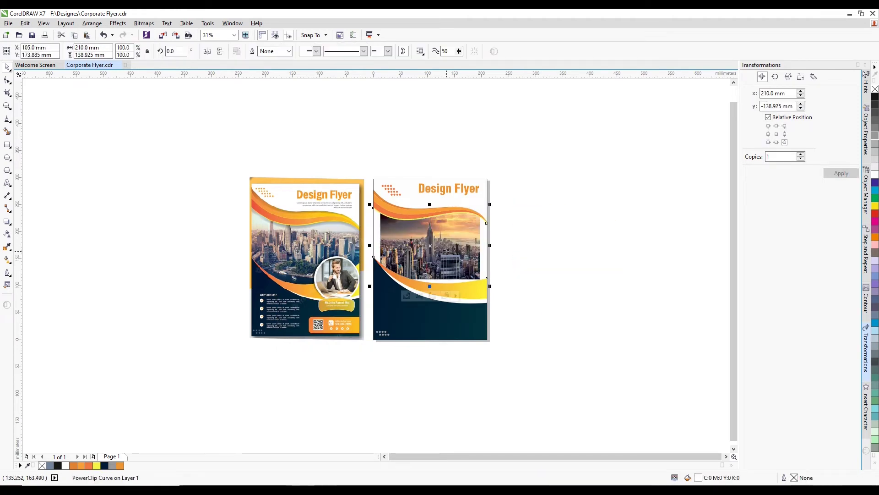
Step: Edit the PowerClip contents, moving and enlarging the skyline picture to fill the whole middle shape, and finish editing
scroll(446, 251, "up", 2)
left_click(393, 330)
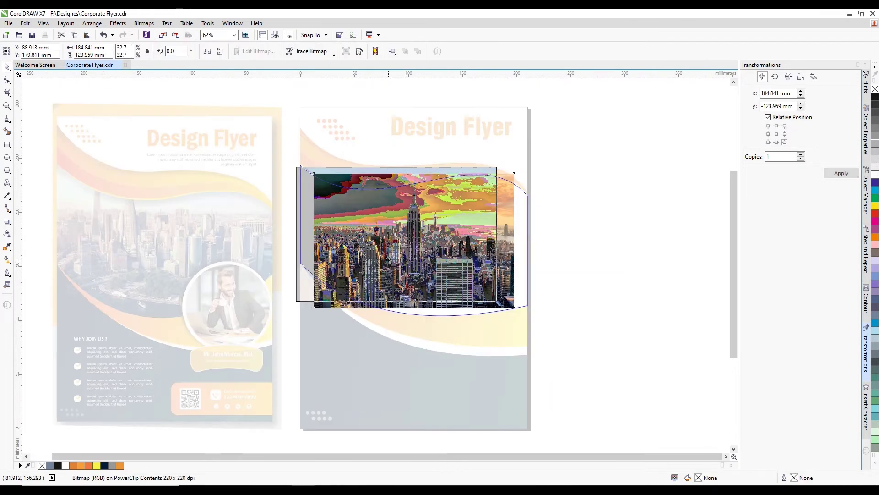
left_click_drag(509, 322, 558, 343)
left_click(414, 330)
key("Escape")
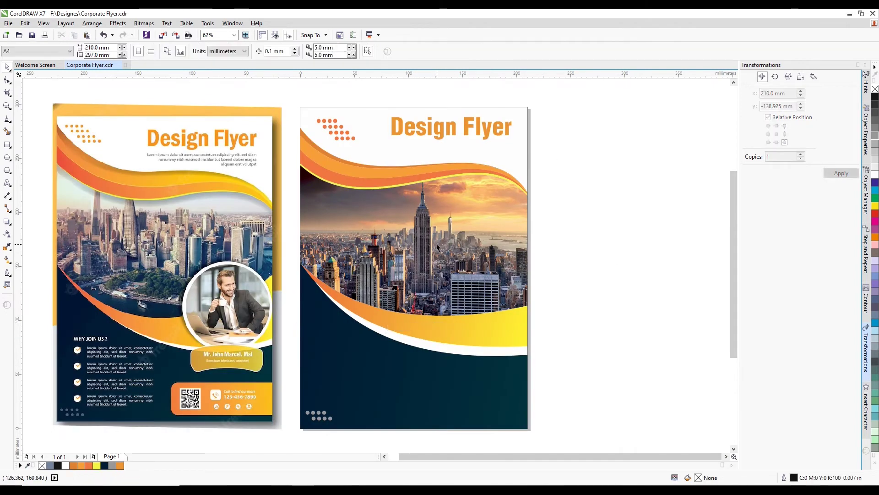
scroll(436, 244, "down", 1)
left_click(436, 242)
scroll(431, 231, "up", 1)
left_click(615, 252)
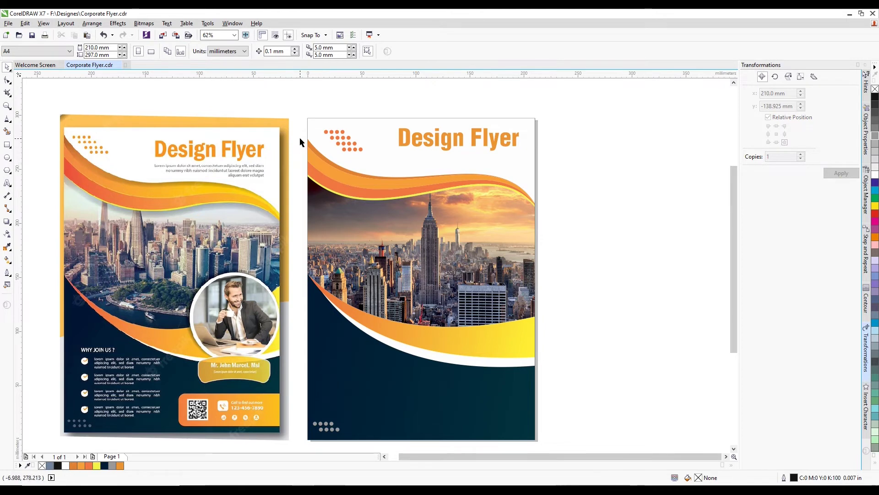
Step: Group the four upper wave shapes without the dot rows and add a drop shadow running from the group's left edge to its right edge
left_click_drag(365, 186, 578, 253)
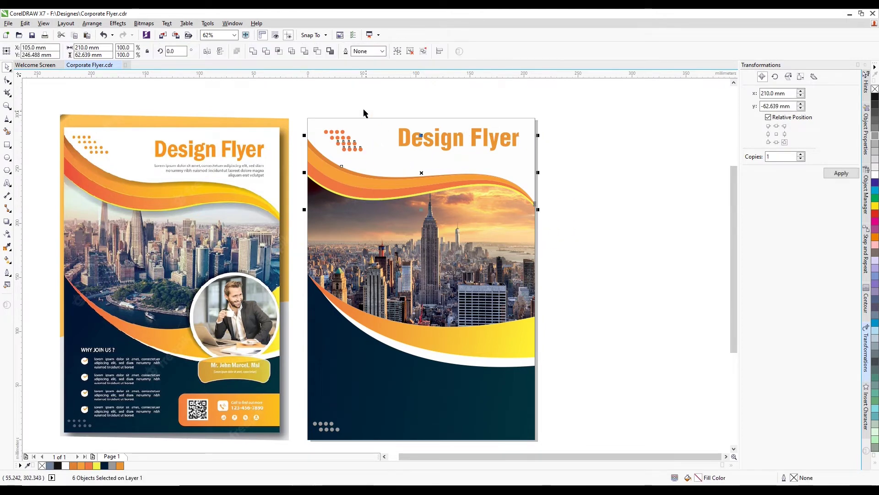
left_click_drag(317, 106, 372, 162)
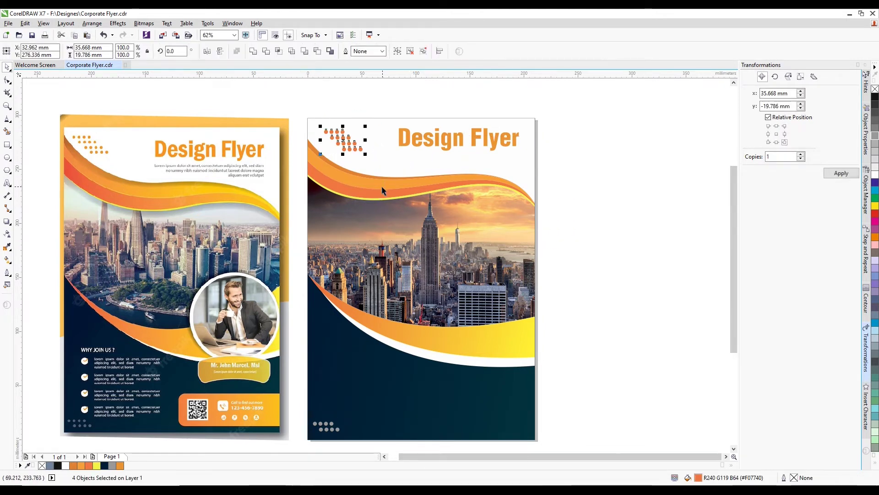
left_click(297, 142)
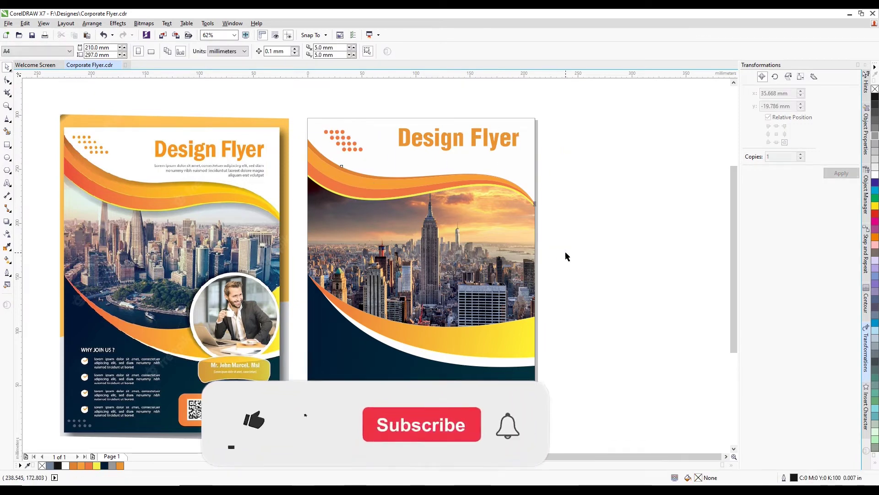
left_click_drag(297, 138, 566, 253)
key("ctrl+g")
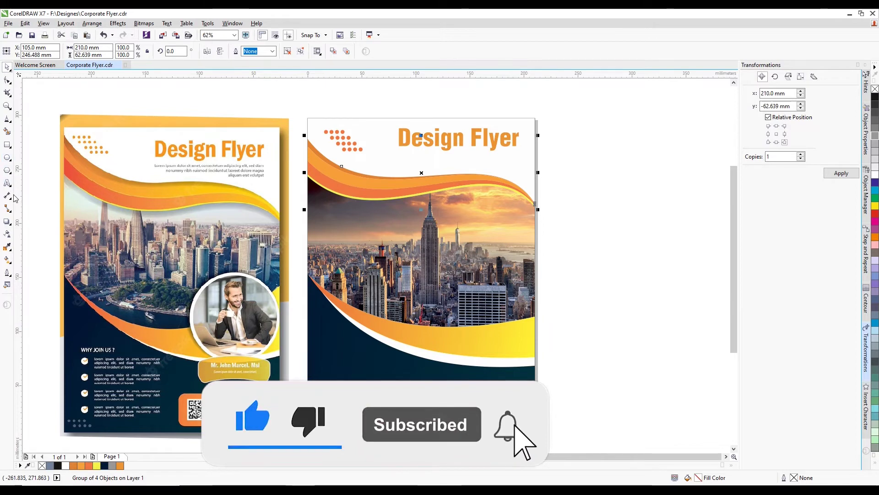
left_click(8, 222)
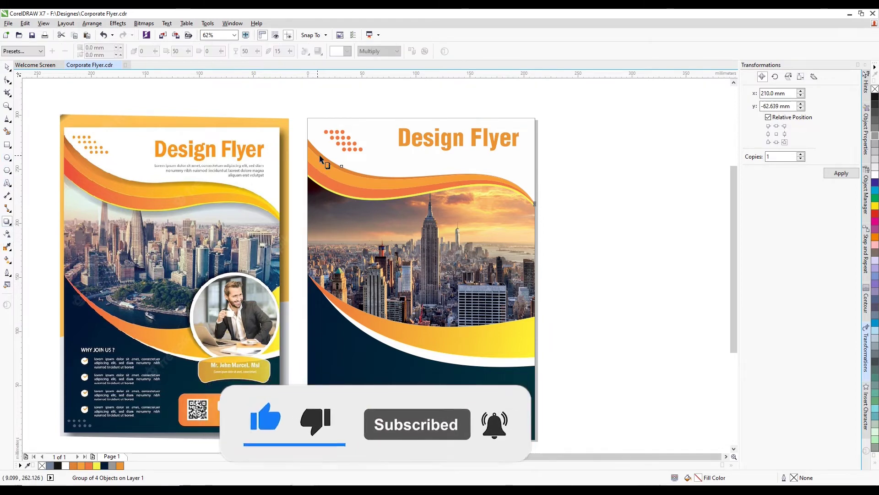
left_click_drag(308, 172, 535, 171)
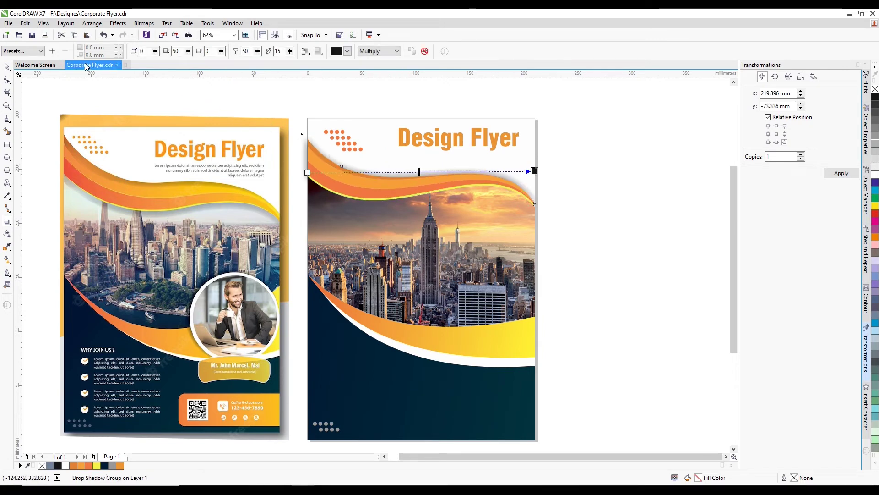
Step: Apply the Flat Bottom Left drop shadow preset to the upper wave group and redirect its shadow straight upward at 90 degrees
left_click(39, 54)
left_click(39, 75)
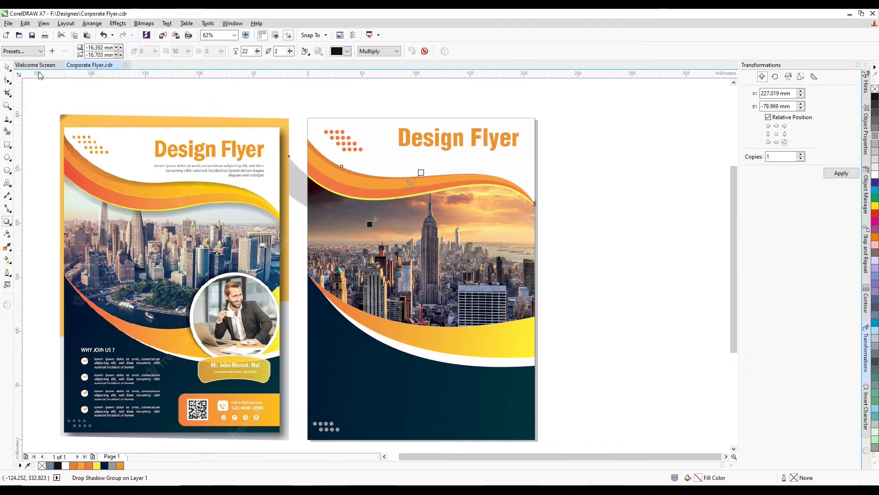
left_click_drag(366, 223, 422, 138)
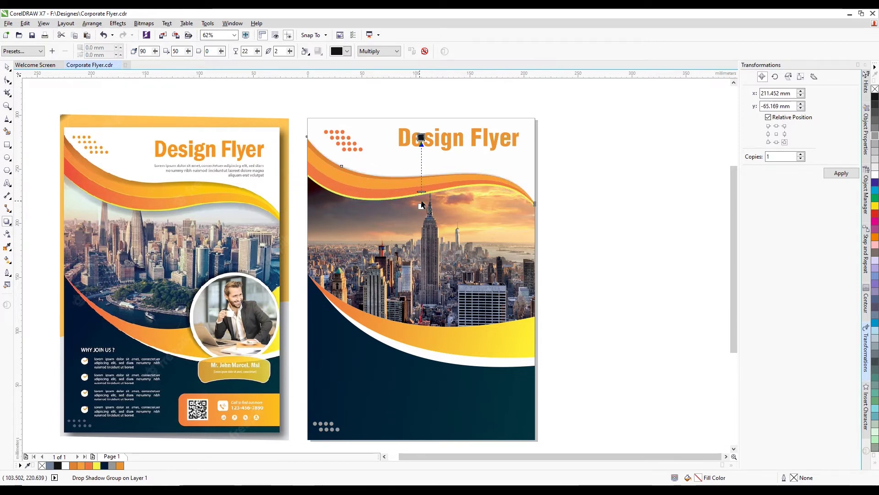
left_click_drag(421, 206, 423, 214)
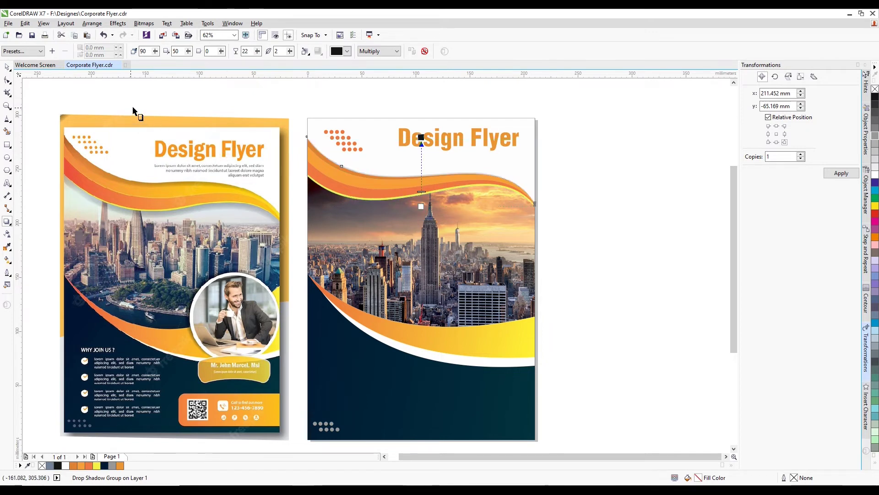
Step: Try the Perspective Top Left shadow preset on the upper wave group, adjusting the shadow's start and end points
left_click(36, 52)
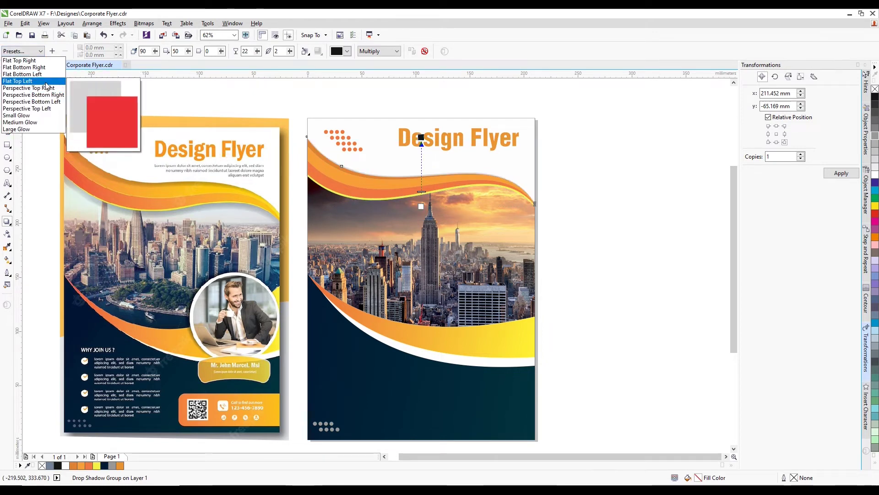
left_click(54, 112)
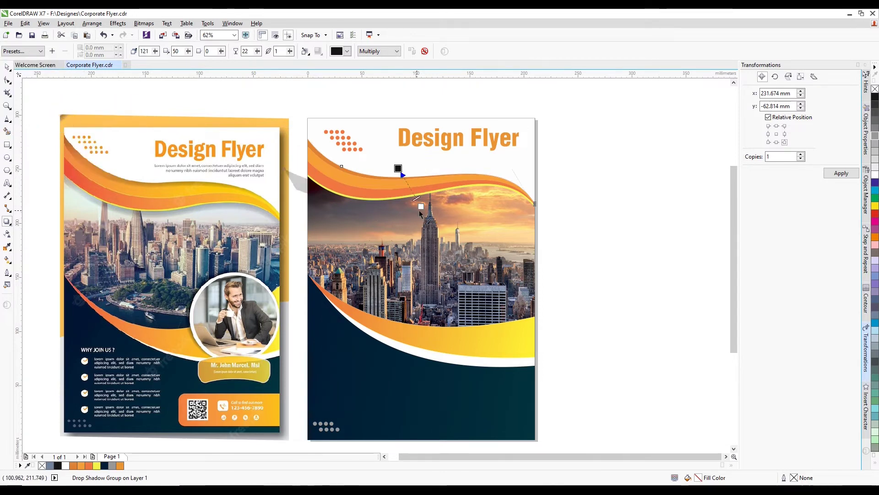
left_click_drag(420, 206, 419, 183)
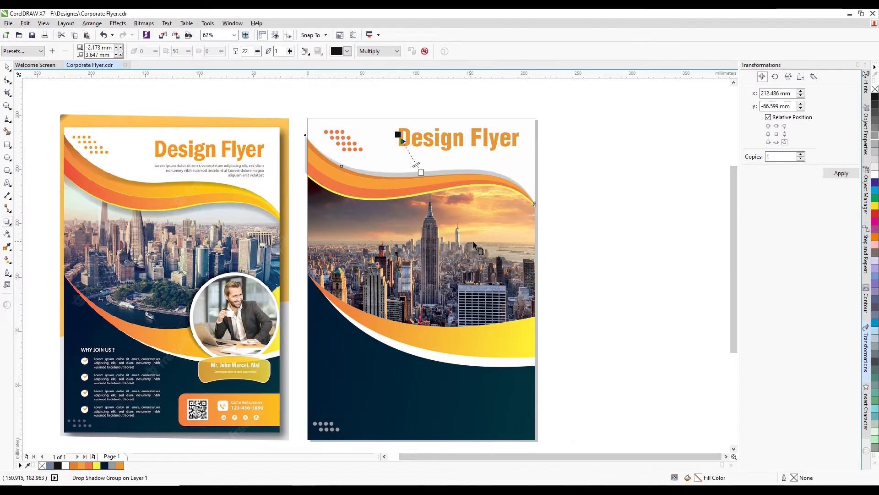
key("ctrl+z")
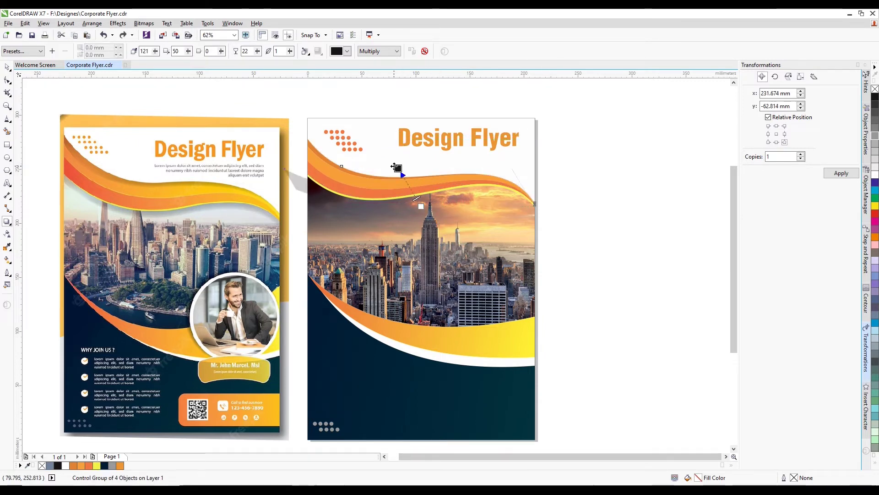
left_click_drag(397, 169, 424, 140)
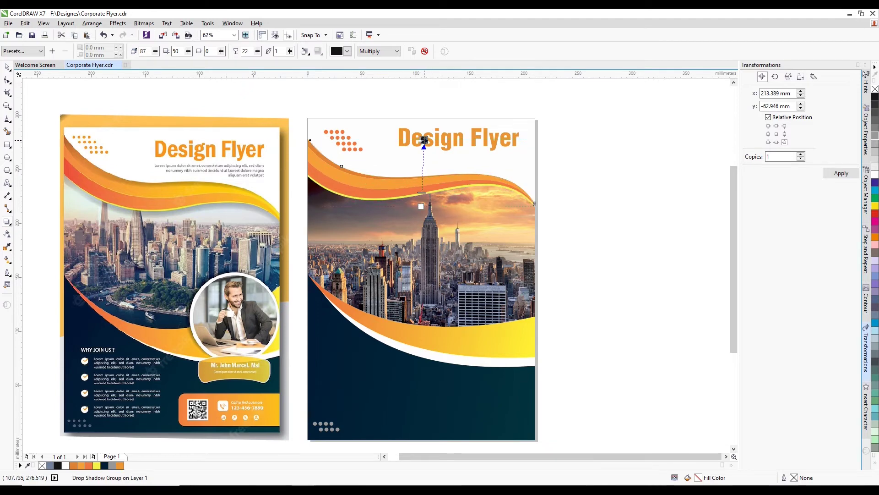
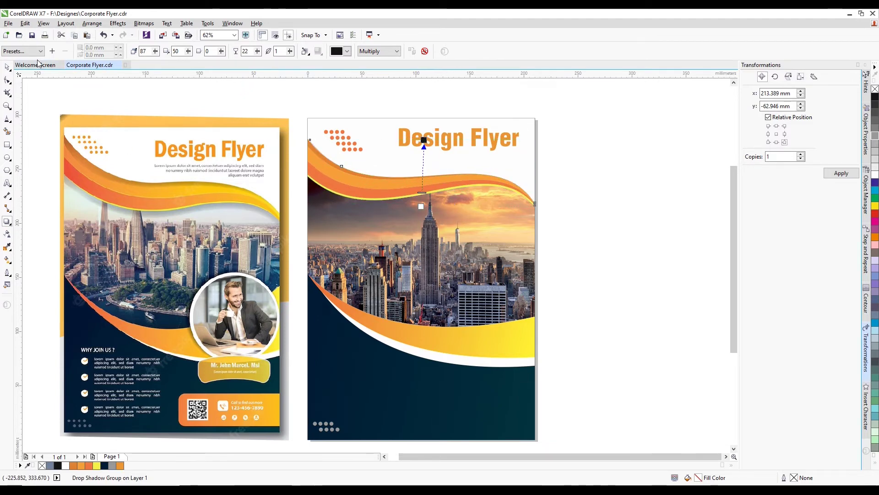
Step: Try the Perspective Bottom Left shadow preset, undo back to the 90-degree upward shadow and deselect the wave group
left_click(39, 51)
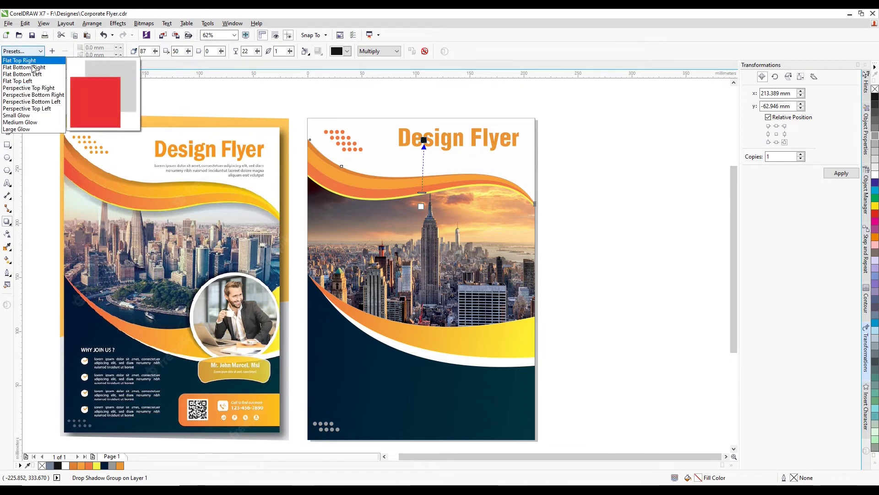
left_click(45, 103)
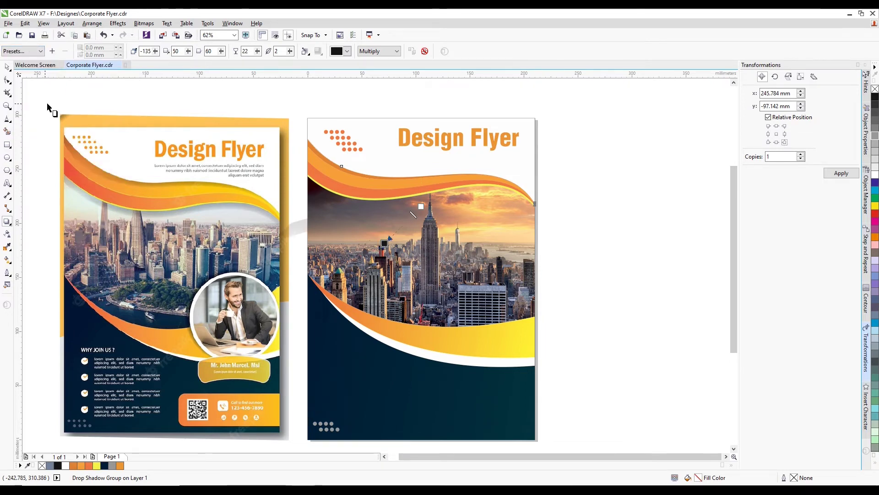
key("ctrl+z")
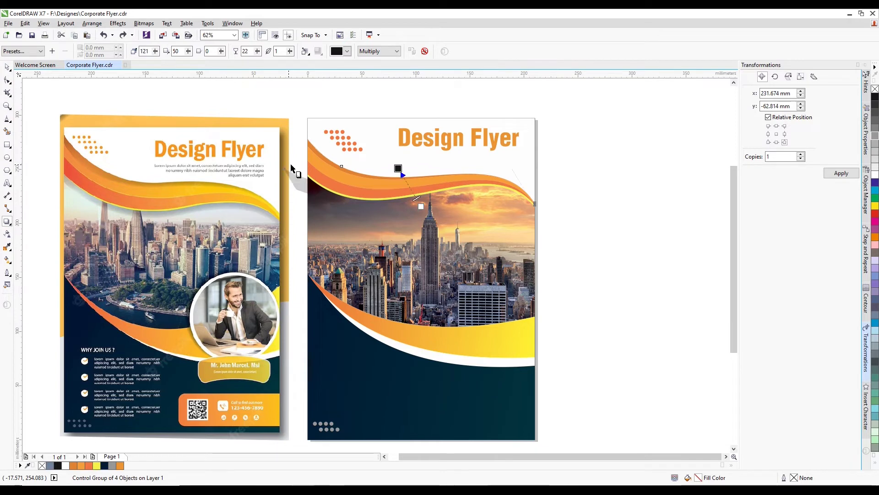
left_click(7, 68)
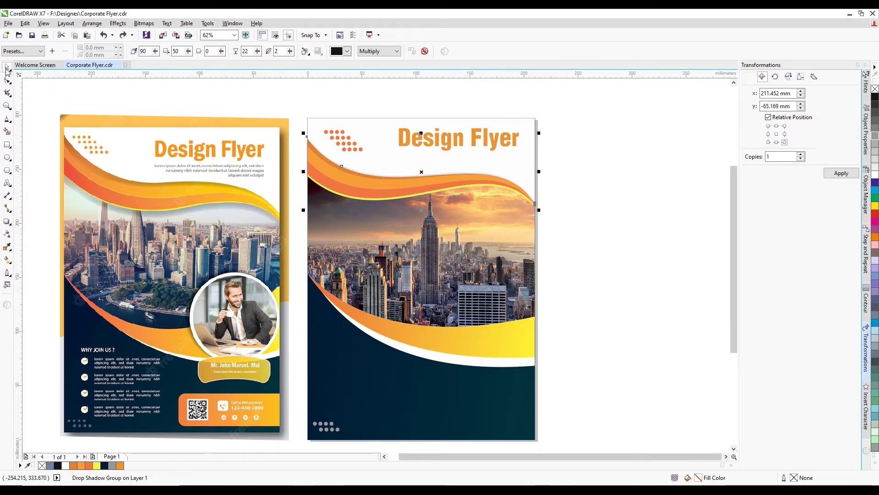
left_click(580, 179)
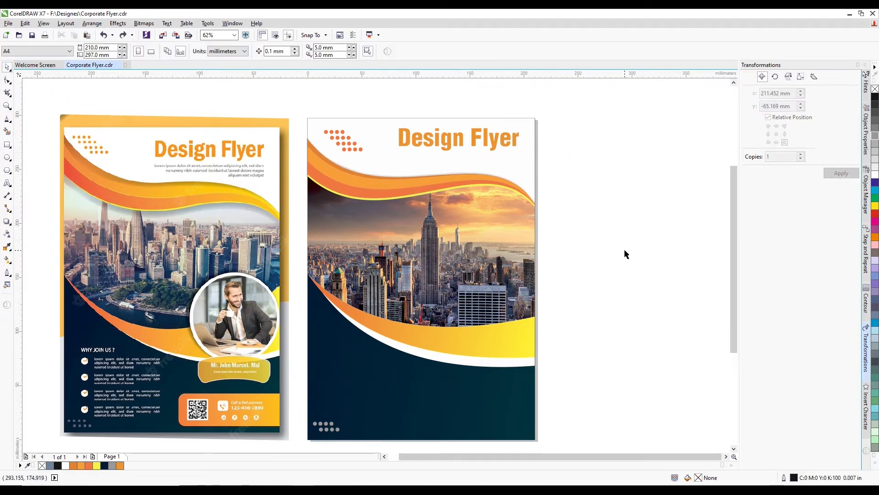
Step: Switch to the browser and search Google Images in a new tab for "business man"
scroll(415, 244, "down", 1)
scroll(449, 286, "up", 1)
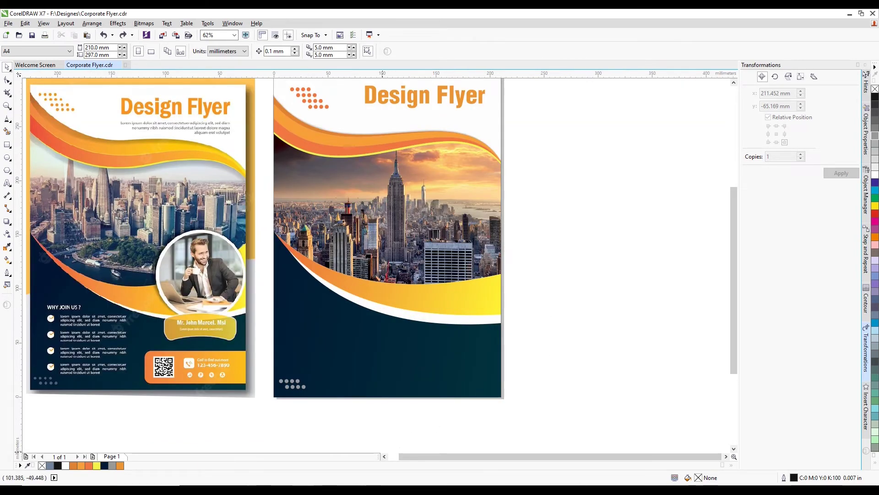
left_click(348, 488)
left_click(342, 17)
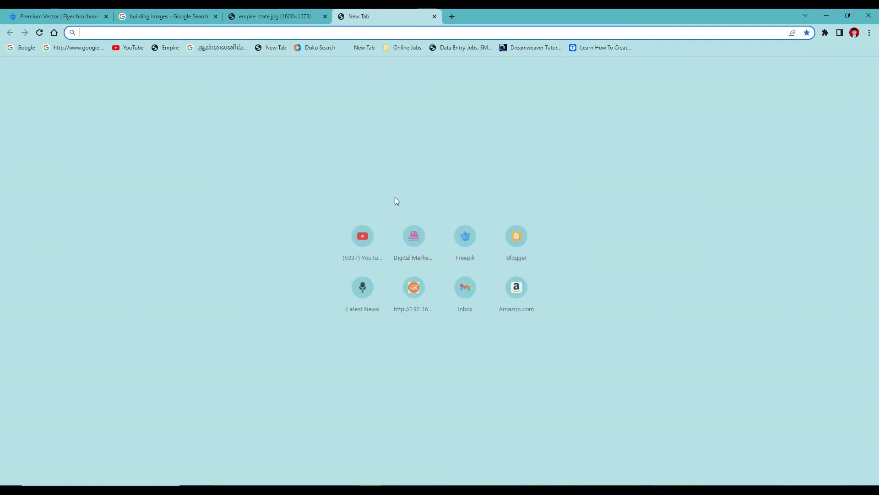
left_click(26, 47)
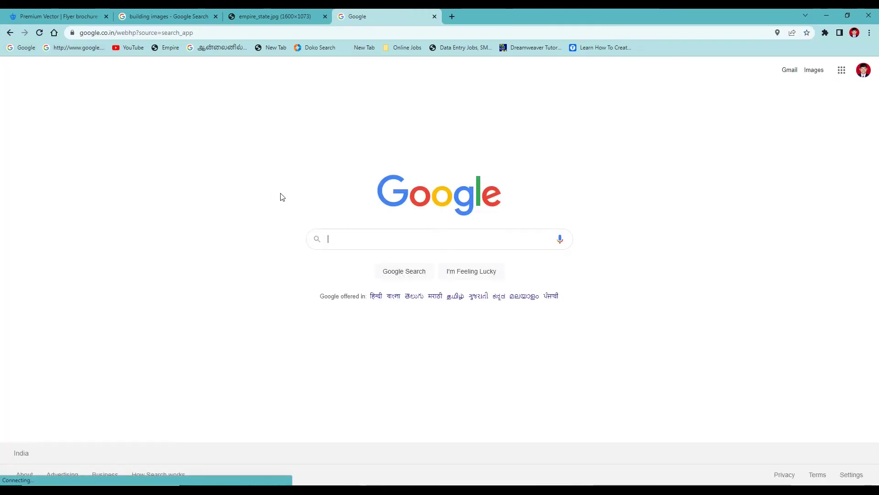
type("busi")
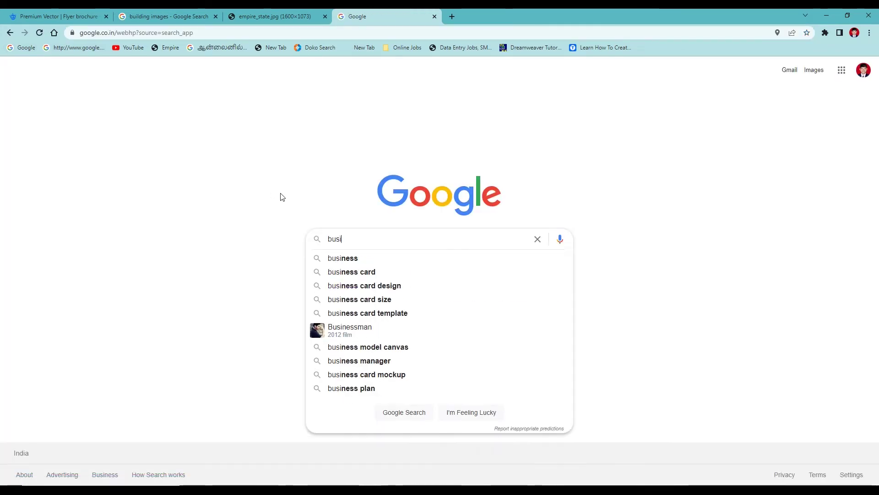
type("ness man")
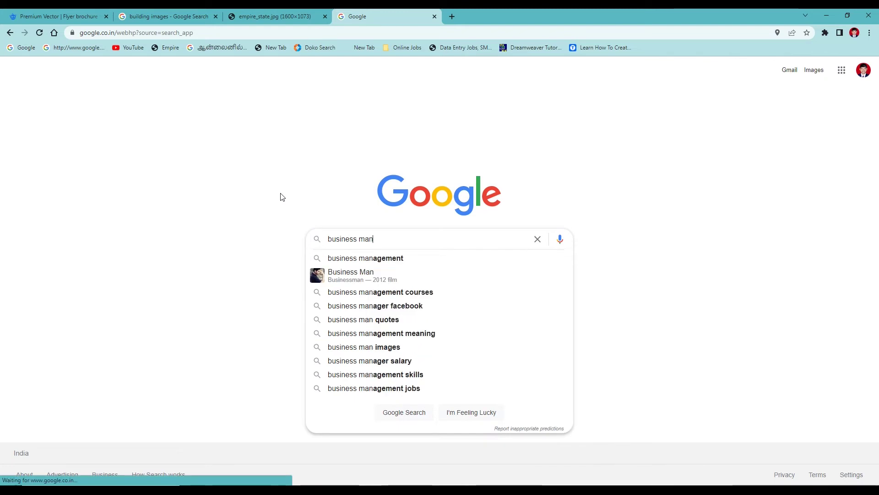
key("Return")
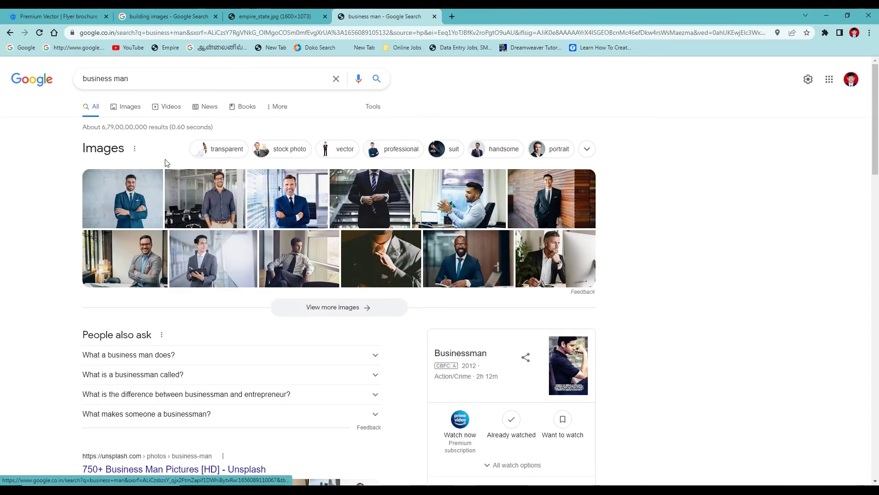
left_click(134, 112)
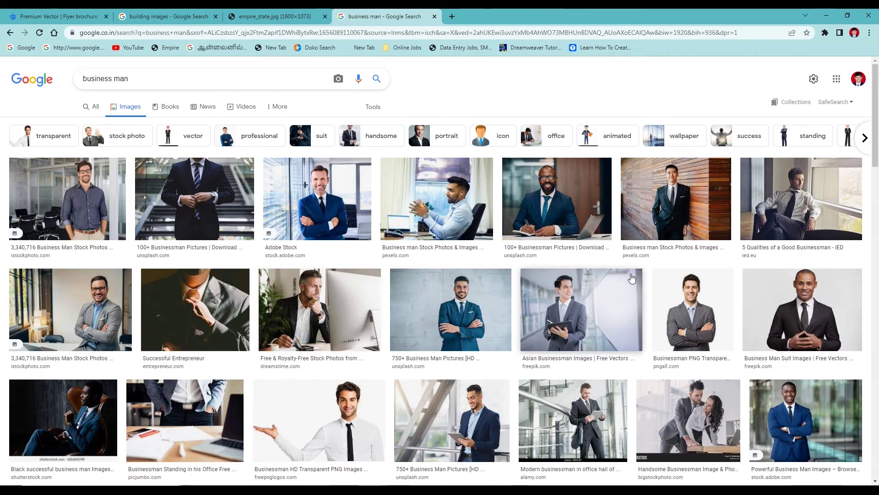
Step: Preview the Adobe Stock photo of the man in a blue suit and filter the image results to the Large size
scroll(632, 281, "down", 3)
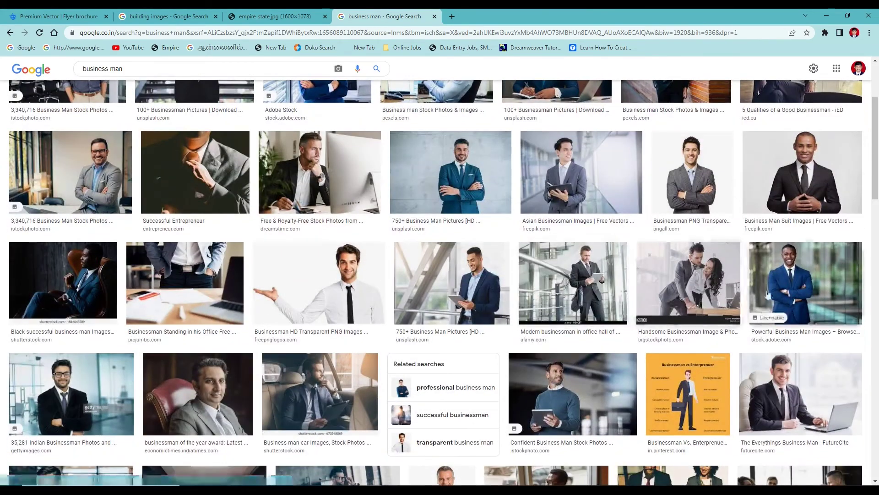
left_click(760, 289)
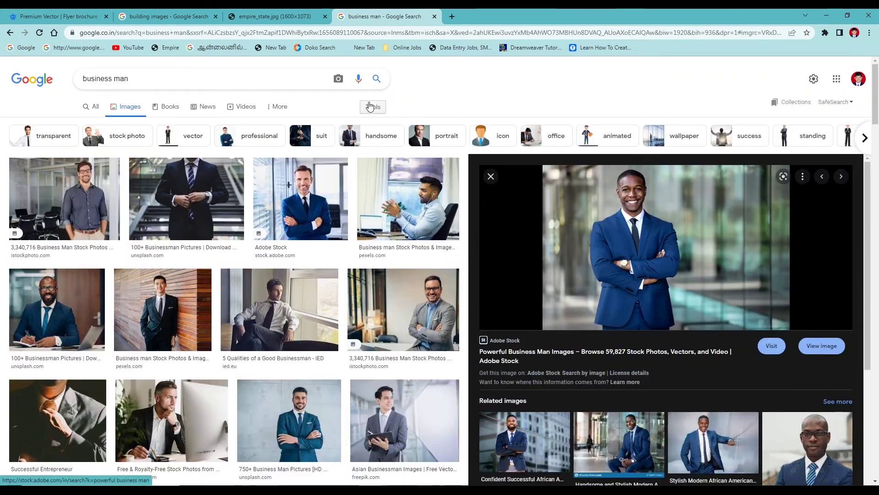
left_click(368, 107)
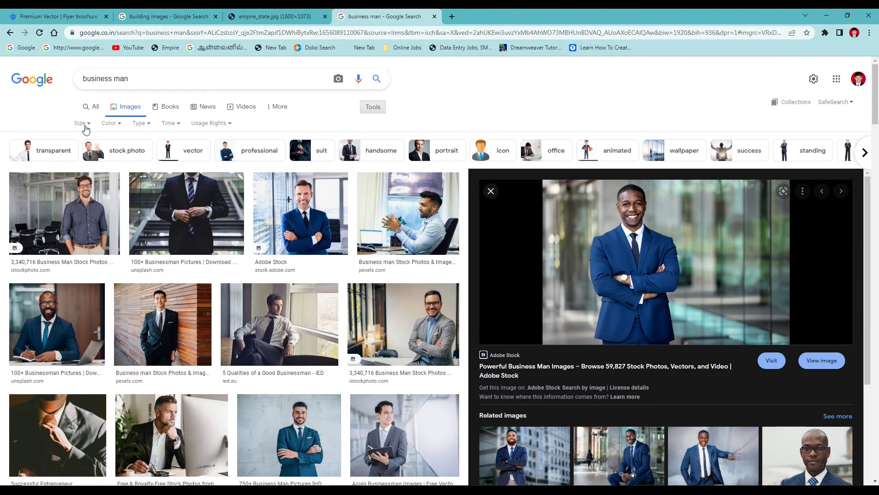
left_click(83, 124)
left_click(89, 156)
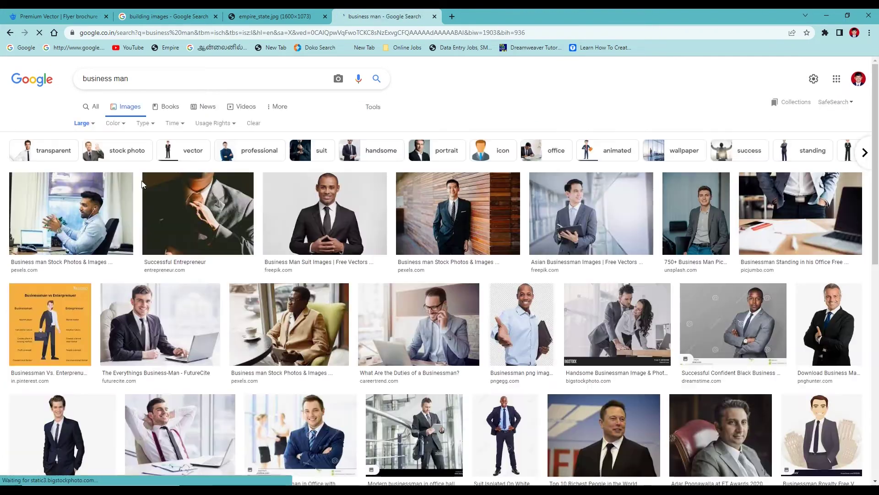
Step: Preview the FutureCite photo of a businessman at a laptop and open both the image and its source page in separate tabs
left_click(191, 345)
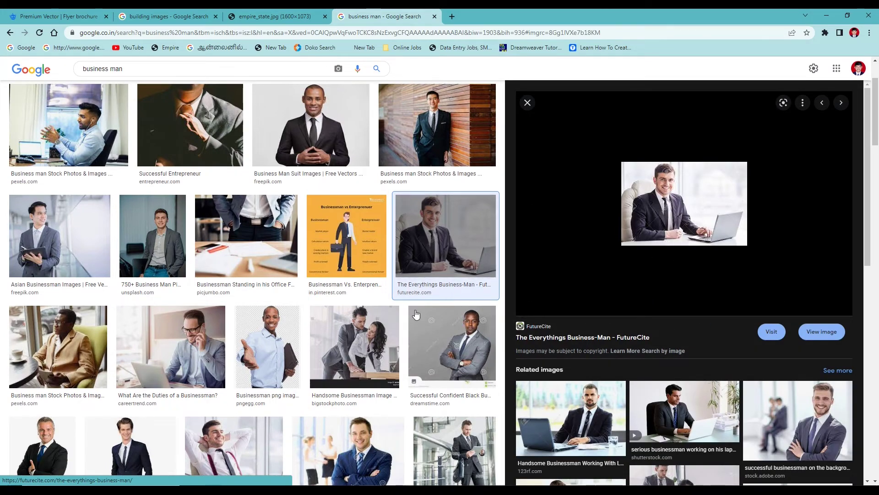
key("Escape")
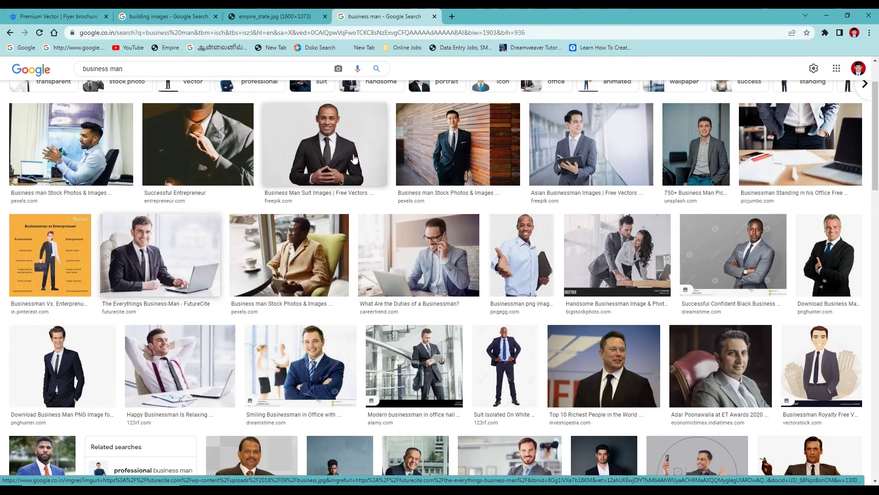
left_click(160, 255)
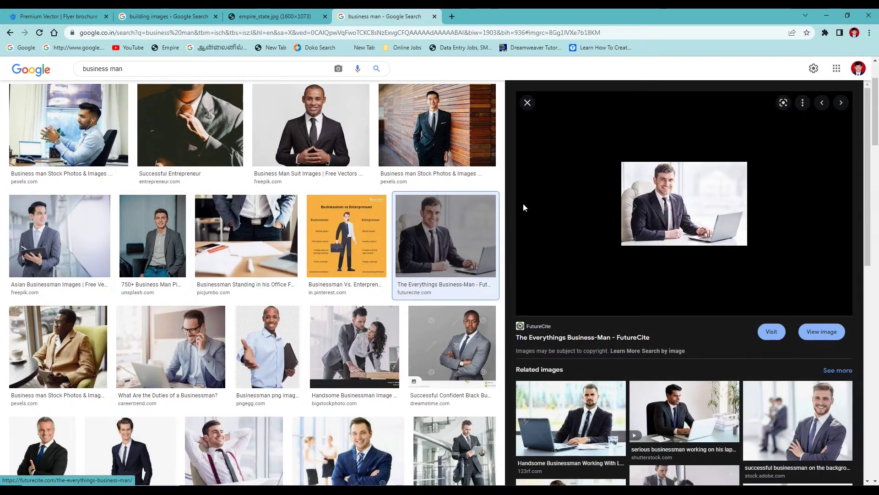
left_click(822, 332)
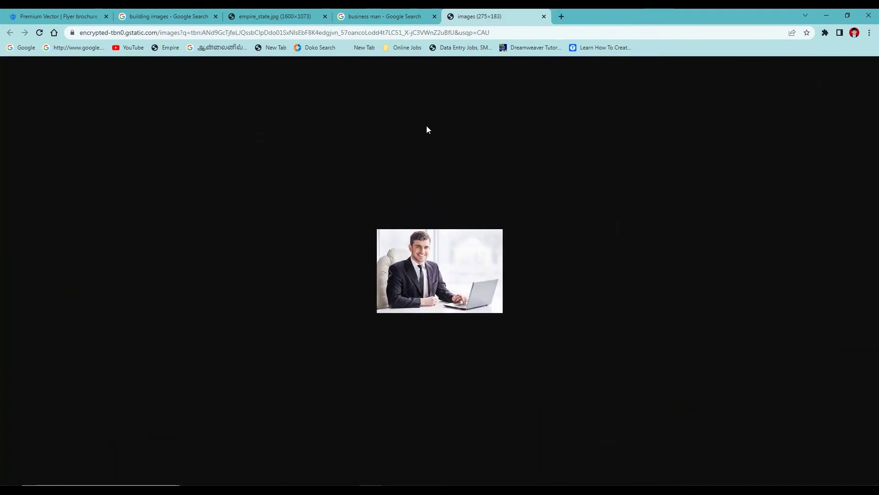
right_click(443, 254)
left_click(380, 12)
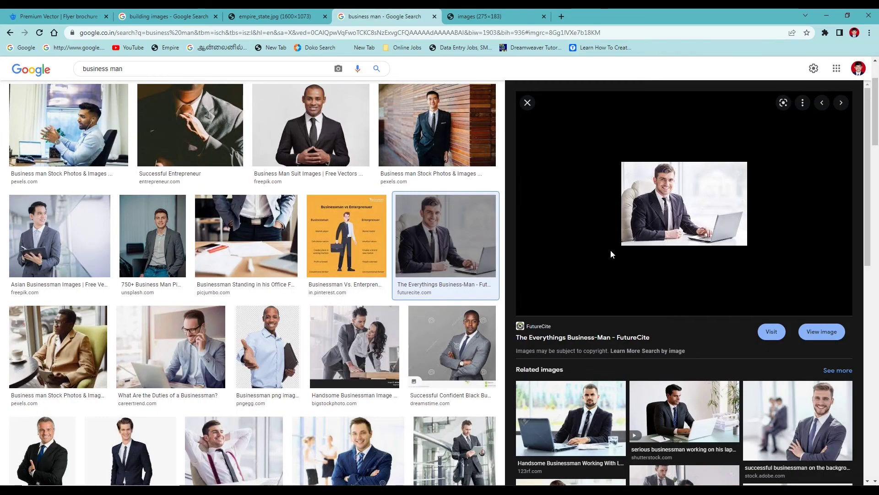
left_click(770, 332)
left_click(361, 12)
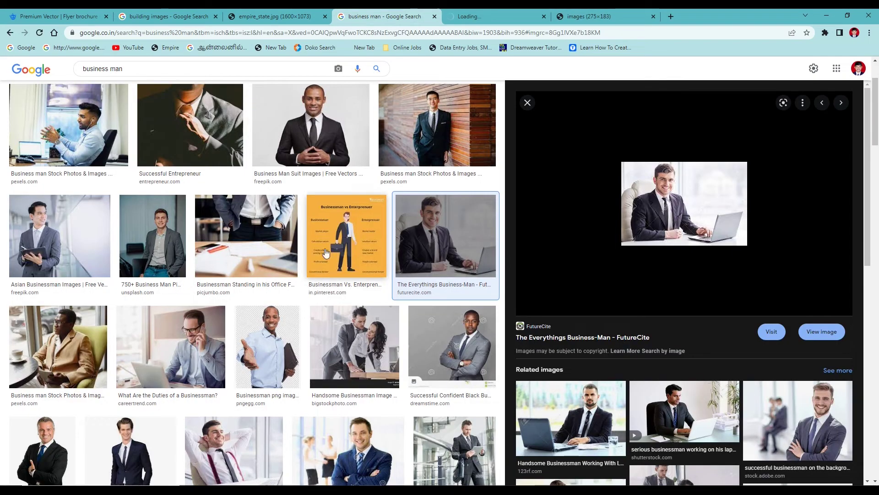
Step: Browse the businessman image results, previewing the 123RF photo of a relaxing man and the Dreamstime office portrait
scroll(274, 320, "down", 3)
scroll(129, 339, "down", 3)
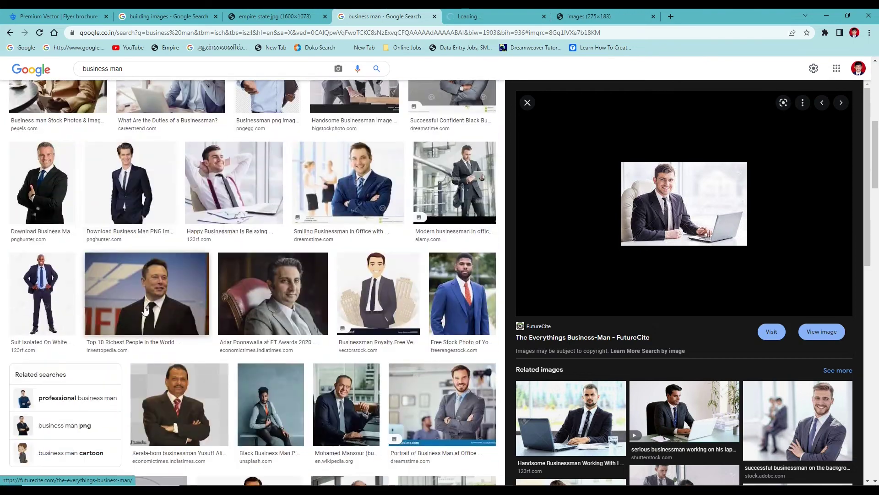
left_click(229, 192)
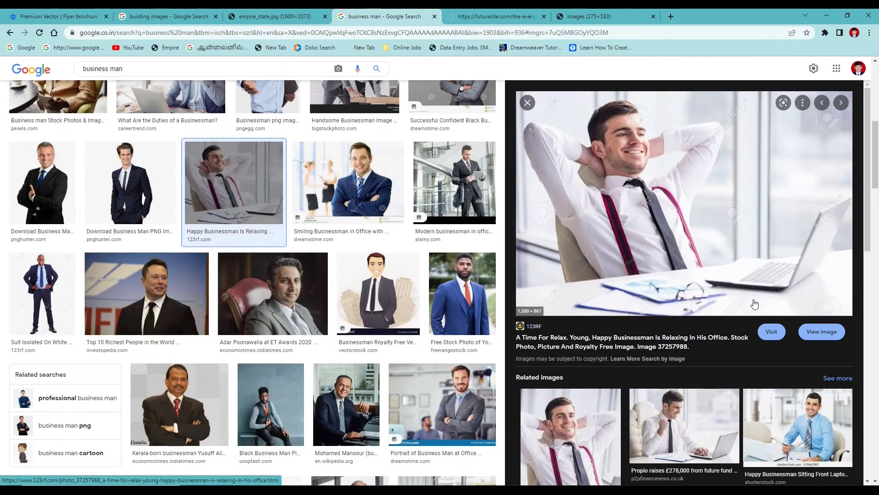
scroll(343, 316, "down", 3)
left_click(461, 270)
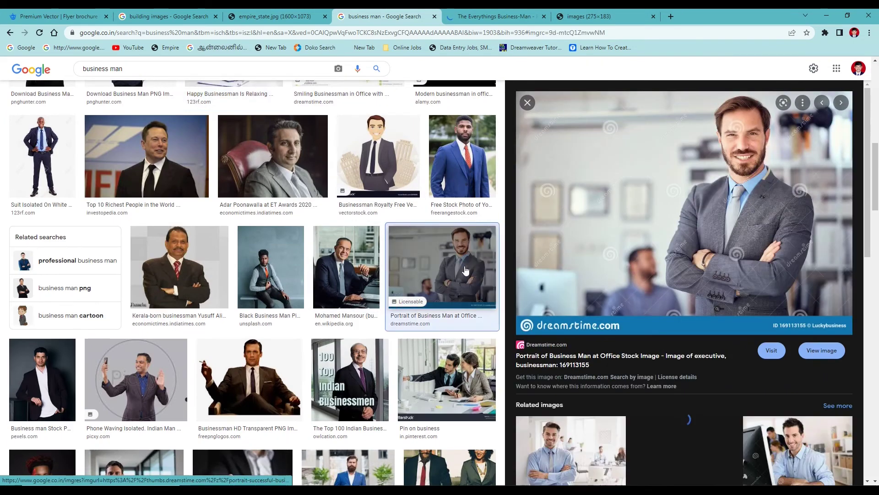
scroll(323, 275, "down", 7)
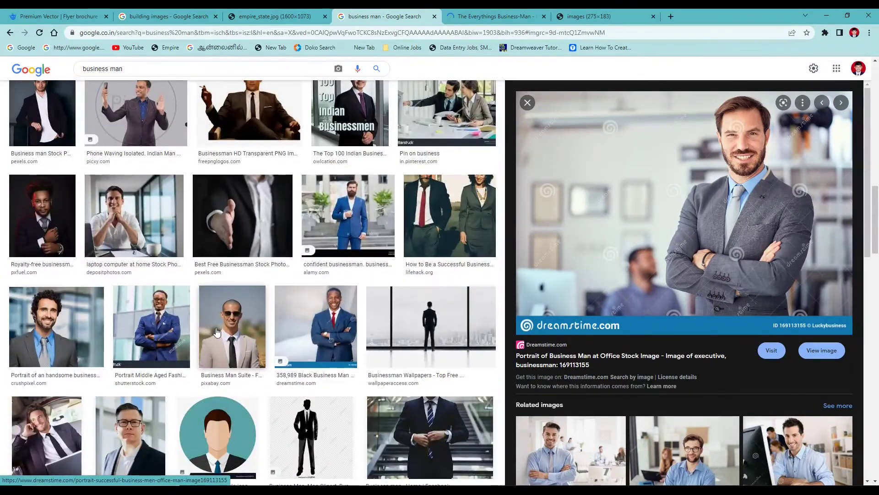
scroll(183, 311, "down", 5)
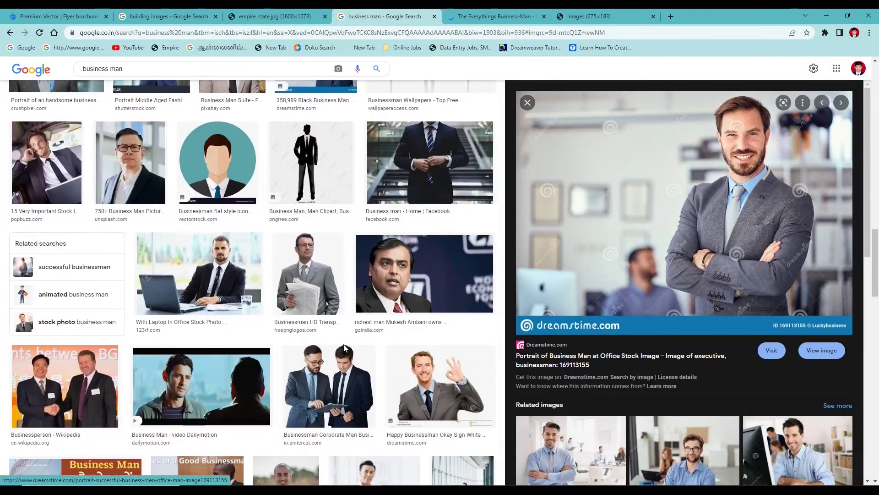
Step: Open the 123RF photo of the bearded businessman with a laptop at full size and copy the image
left_click(225, 291)
left_click(823, 339)
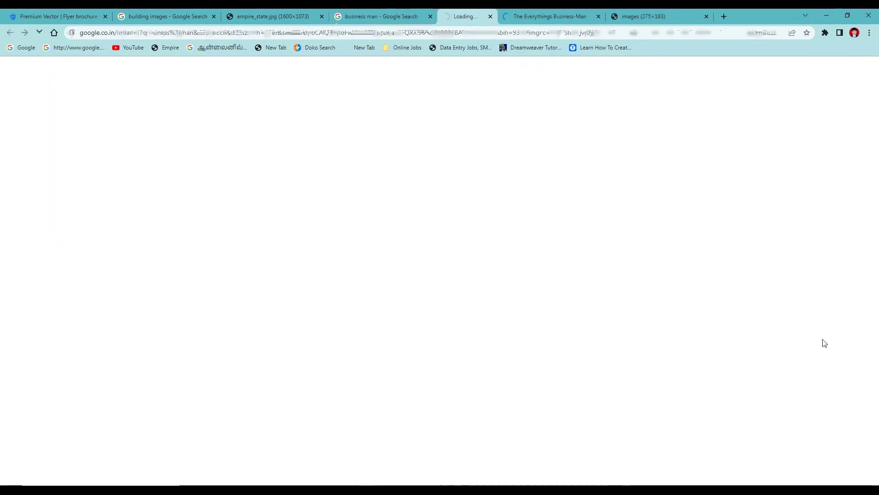
right_click(563, 256)
left_click(576, 283)
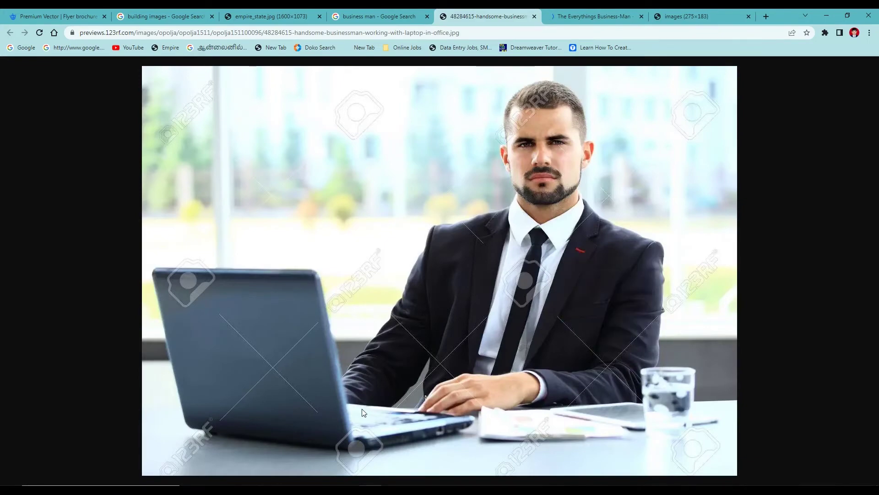
Step: Switch to CorelDRAW, paste the businessman photo and scale it to about 84 mm wide beside the flyer page
key("alt+Tab")
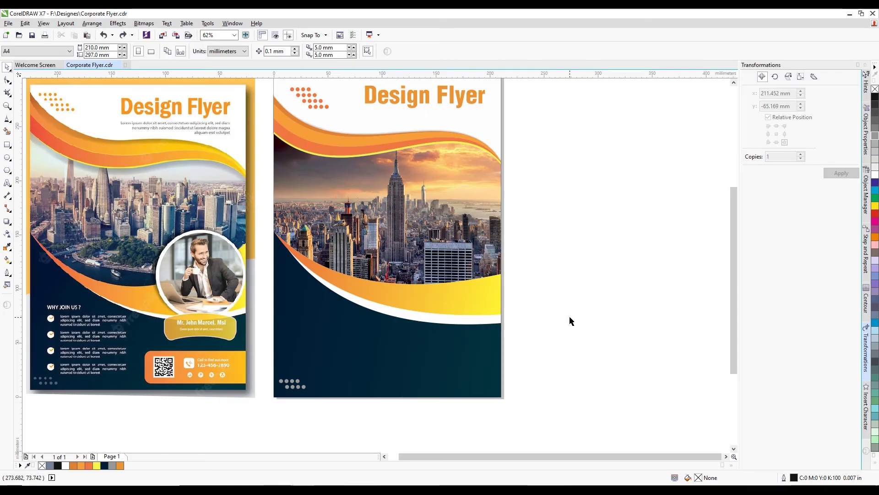
key("ctrl+v")
scroll(486, 253, "down", 3)
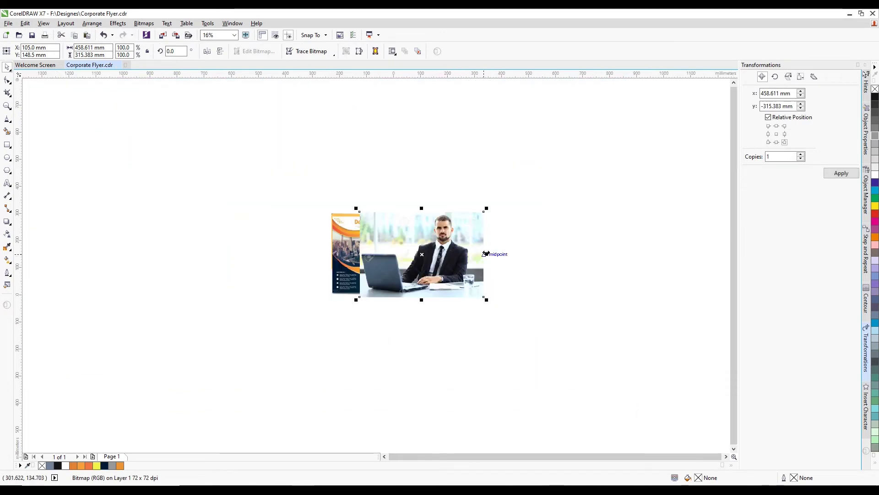
left_click_drag(487, 208, 480, 264)
scroll(437, 265, "up", 1)
key("Escape")
scroll(444, 268, "up", 1)
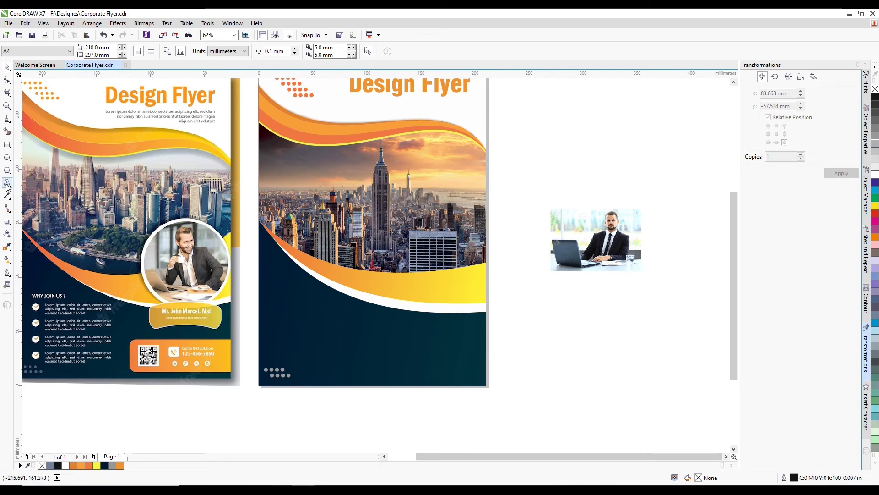
left_click(7, 157)
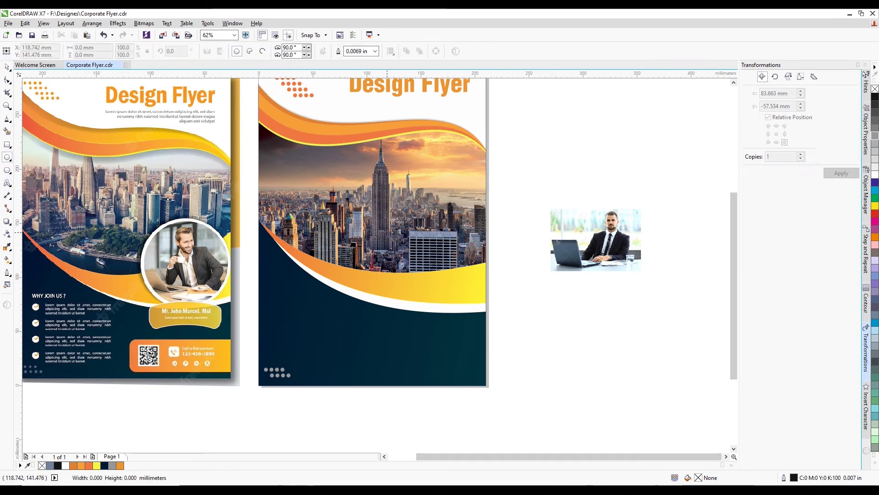
mouse_move(386, 233)
left_mouse_down()
mouse_move(448, 303)
mouse_move(466, 304)
left_mouse_up()
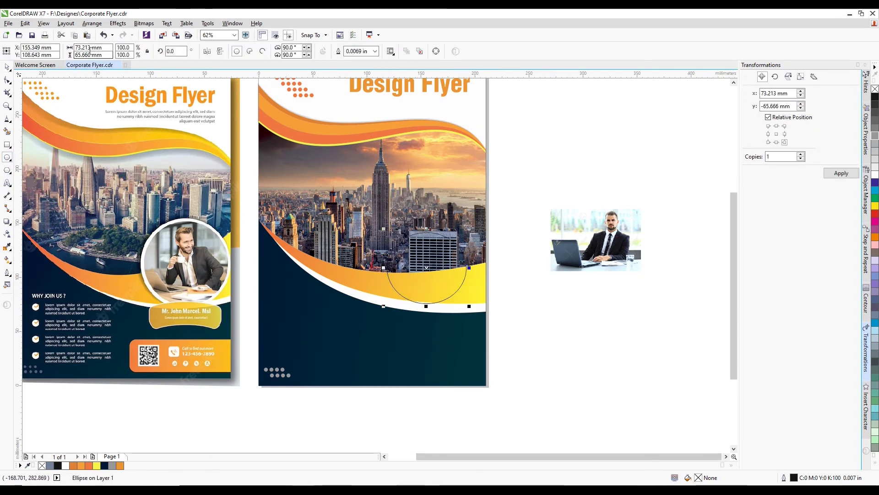
left_click(7, 67)
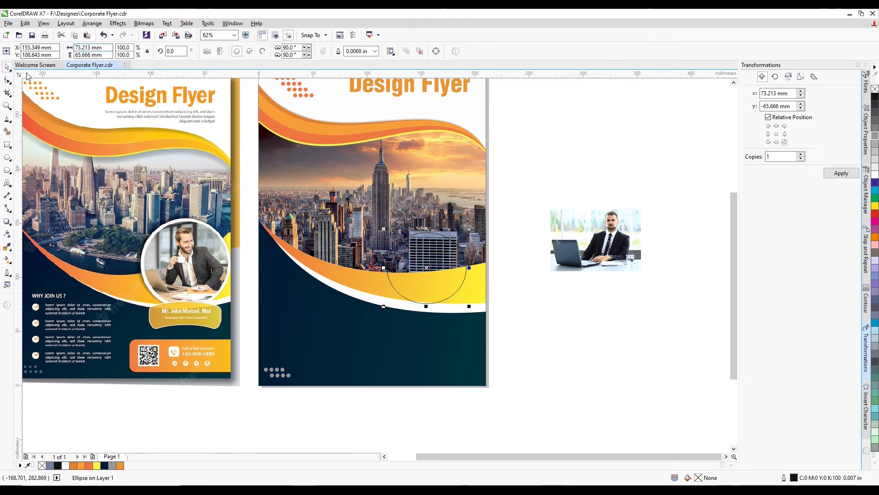
left_click(445, 266)
key("Delete")
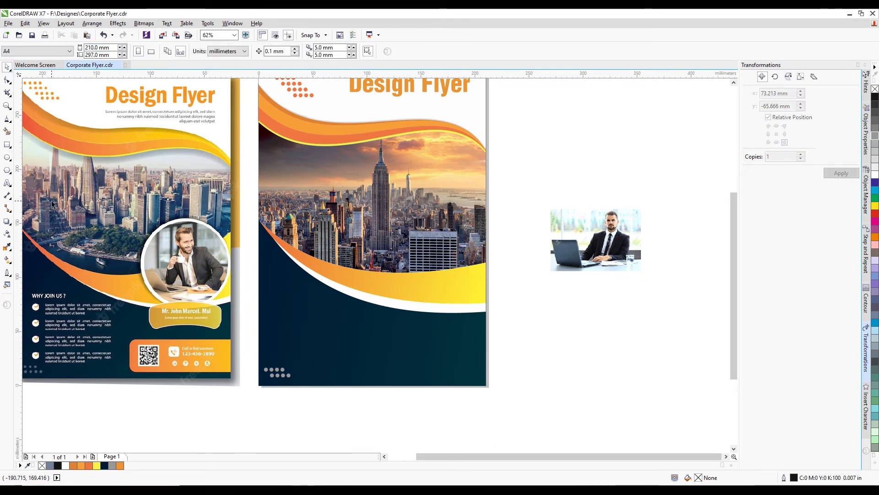
Step: Draw a circle beside the page and place it over the flyer's lower right wave, scaled to about 81 mm in diameter
left_click(7, 158)
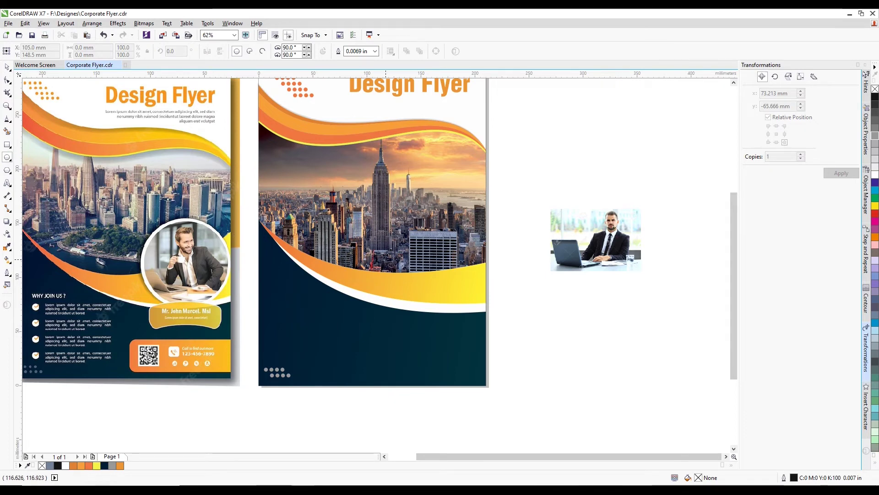
left_click_drag(511, 278, 579, 336)
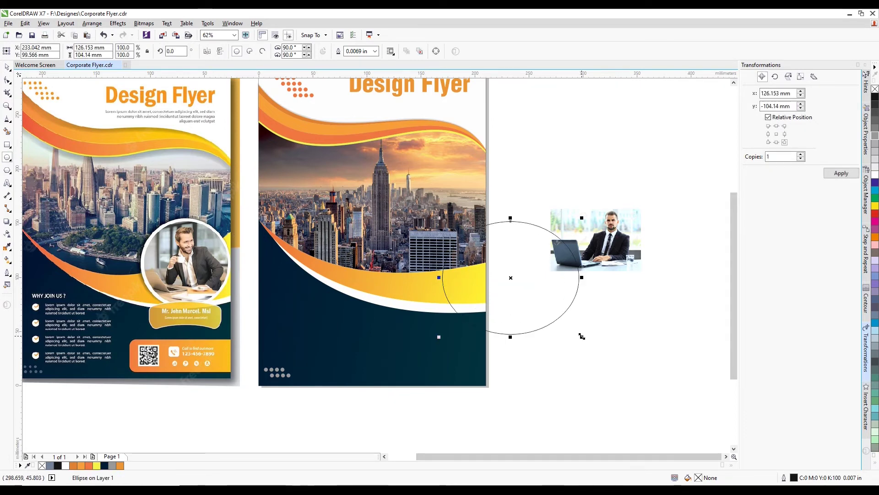
key("ctrl+z")
left_click_drag(521, 320, 615, 401)
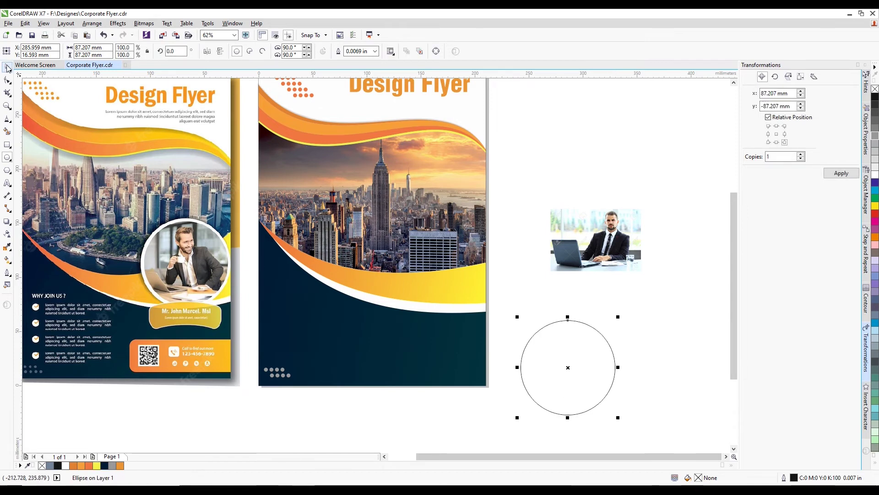
left_click(8, 68)
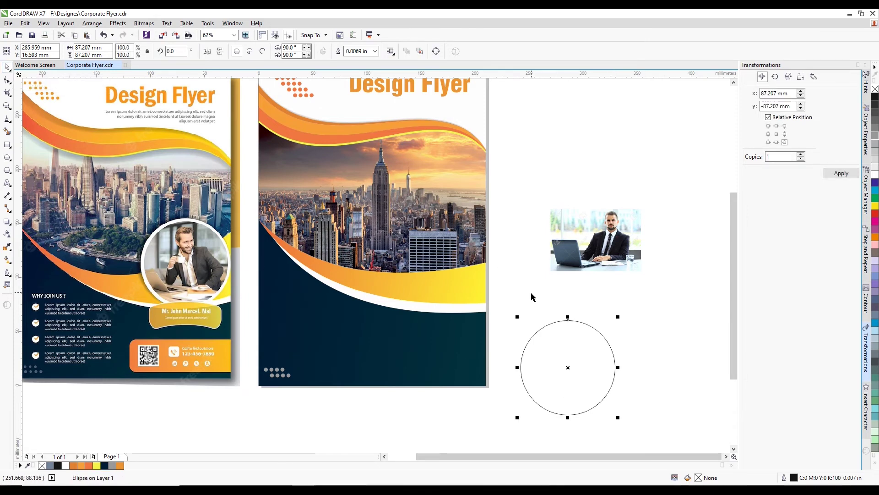
left_click_drag(578, 345, 438, 220)
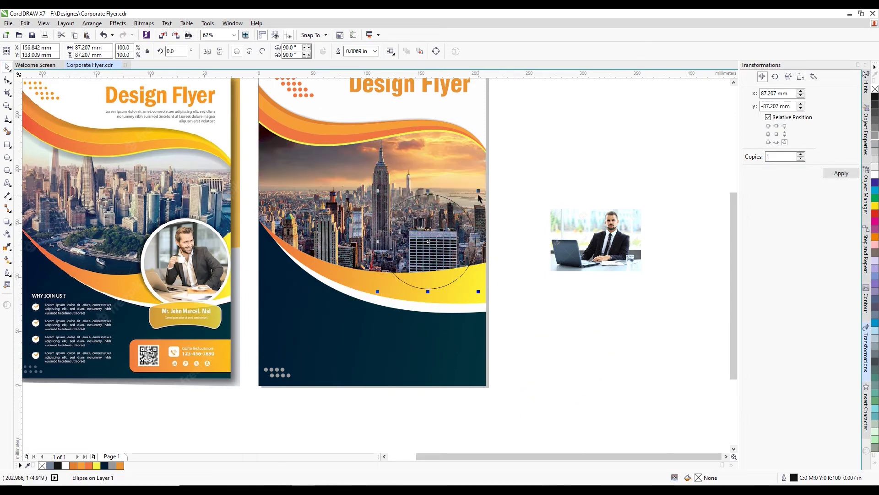
left_click_drag(474, 194, 446, 250)
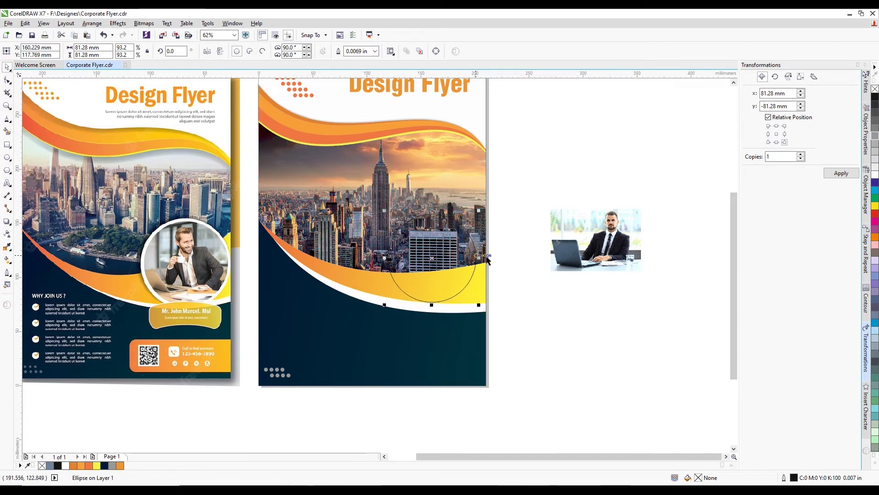
Step: PowerClip the businessman photo inside the circle
left_click(593, 253)
right_click(594, 235)
left_click(630, 241)
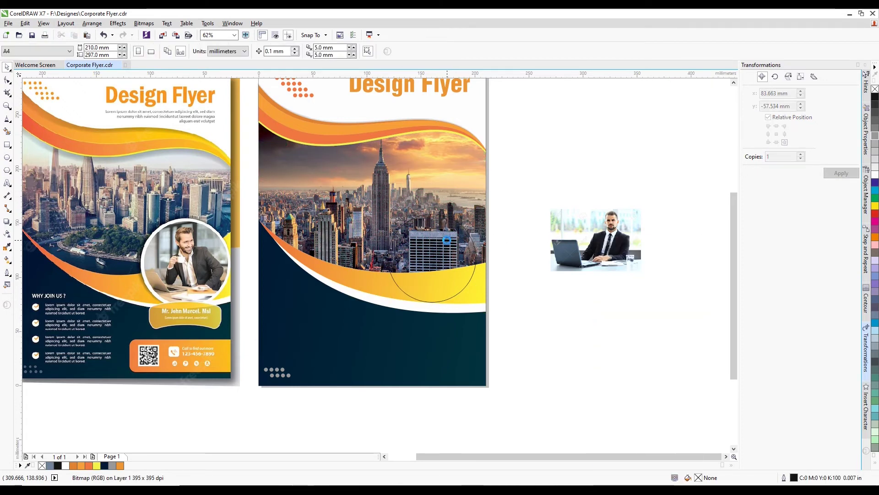
left_click(412, 297)
Step: Edit the circle's PowerClip contents, enlarging the photo to about 130 mm wide and positioning the man centrally within the circle
left_click(409, 314)
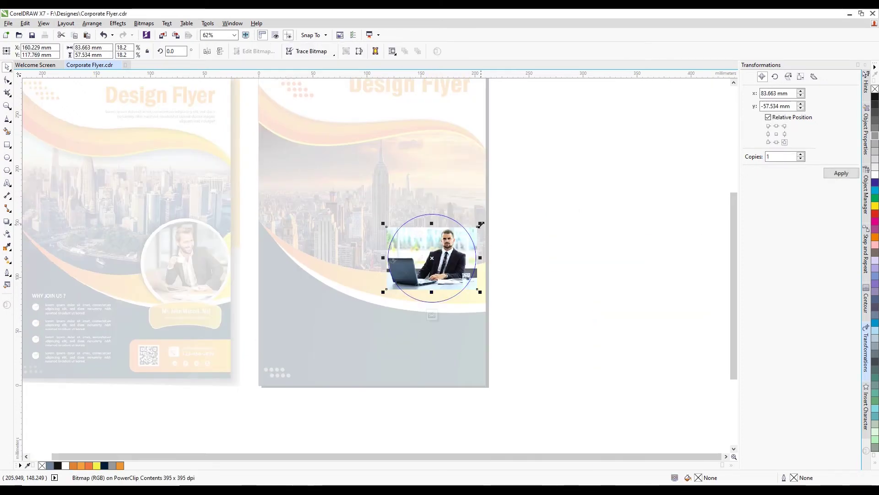
left_click_drag(485, 237, 501, 198)
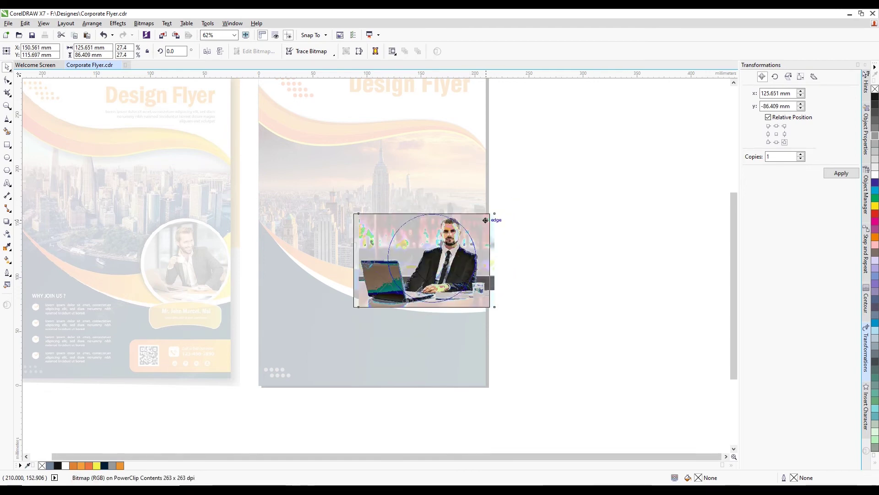
scroll(494, 294, "up", 3)
left_click_drag(488, 329, 497, 338)
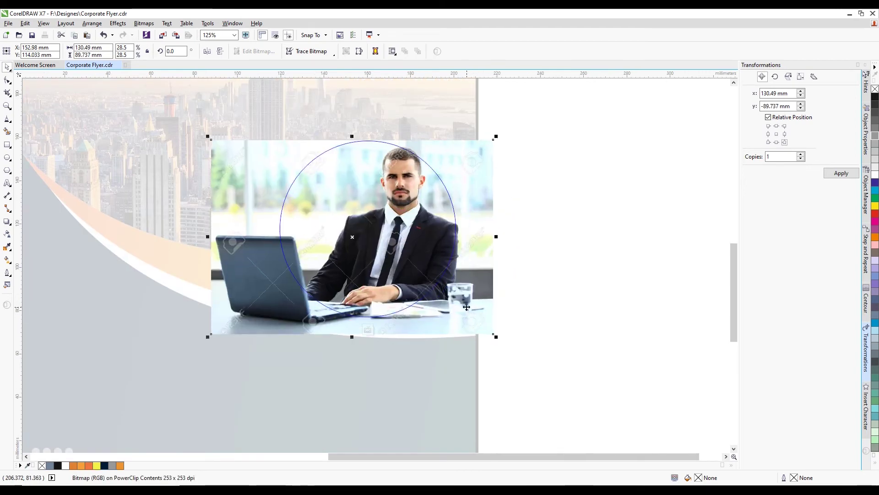
left_click_drag(466, 305, 452, 299)
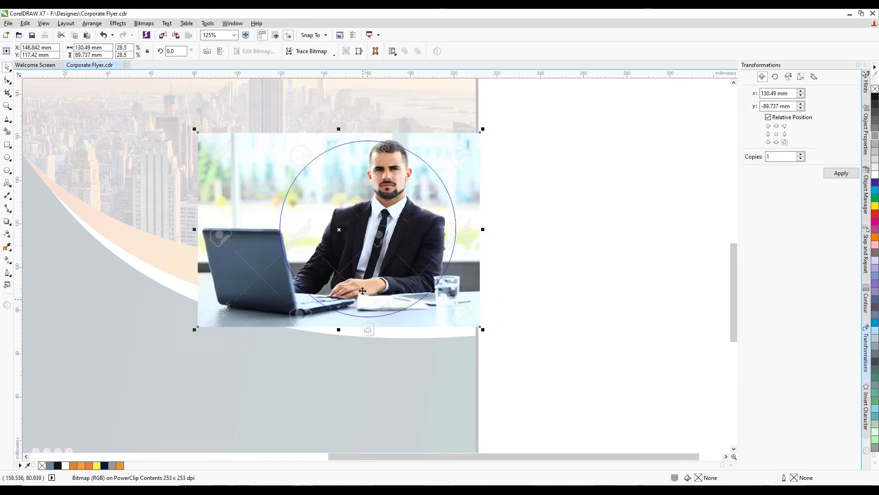
left_click_drag(362, 290, 354, 290)
left_click(367, 330)
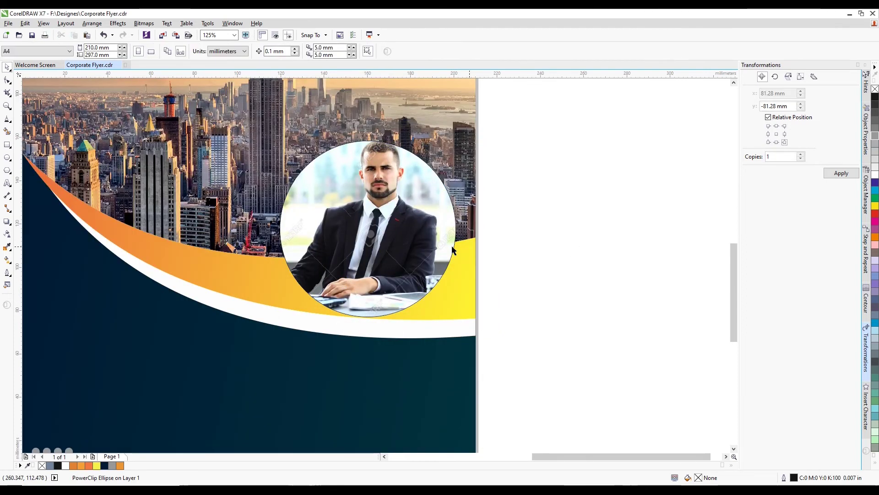
Step: Give the photo circle a white 0.25 in outline with Behind fill and Scale with object enabled
scroll(452, 245, "down", 3)
left_click(404, 245)
key("F12")
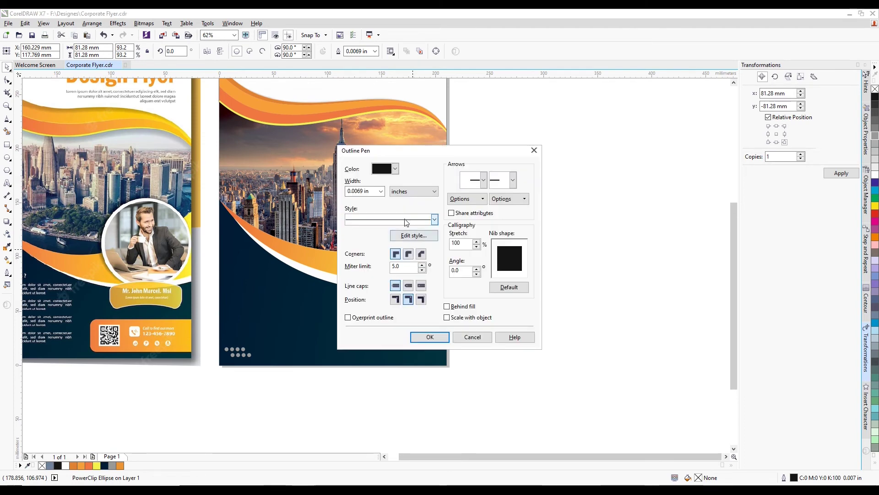
left_click(380, 191)
left_click(361, 280)
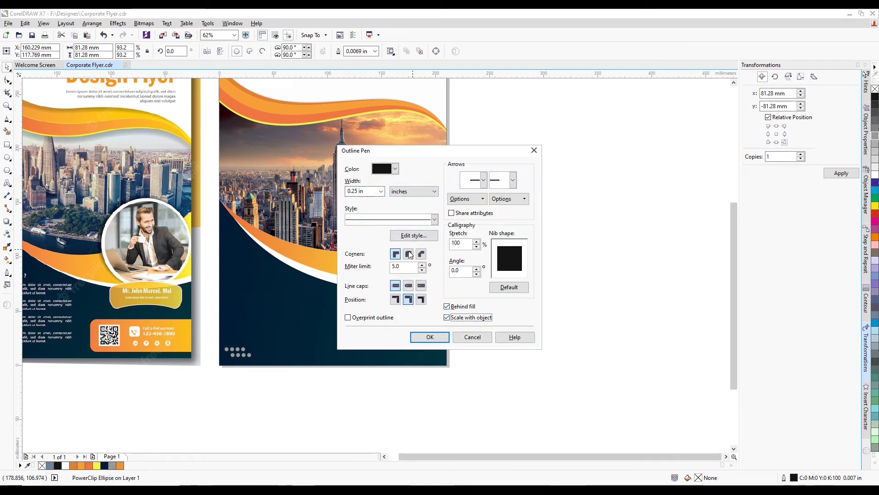
left_click(395, 169)
left_click(425, 224)
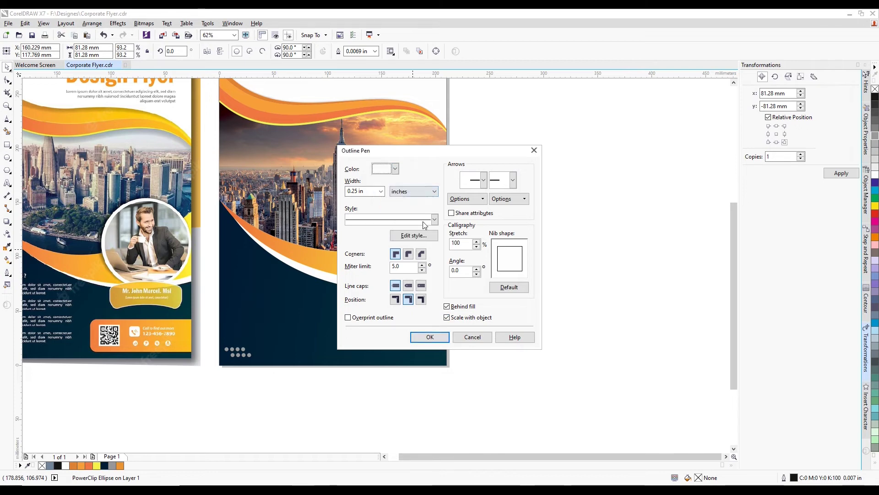
left_click(429, 336)
scroll(409, 242, "up", 3)
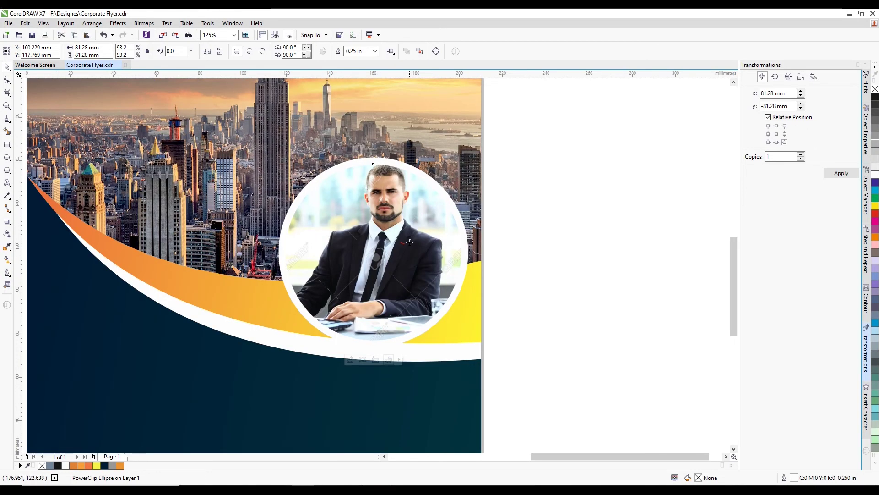
Step: Add a black drop shadow to the photo circle from its left edge to its right edge, set opacity to 86 and deselect
scroll(411, 259, "down", 3)
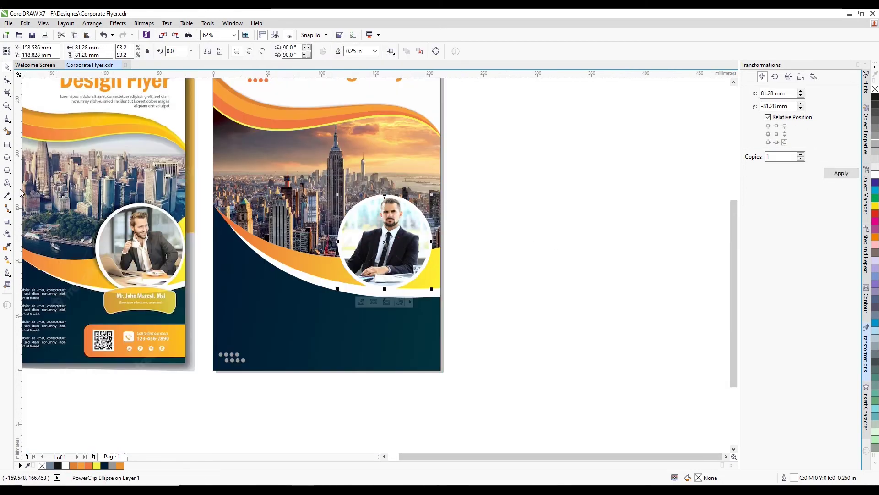
left_click(8, 222)
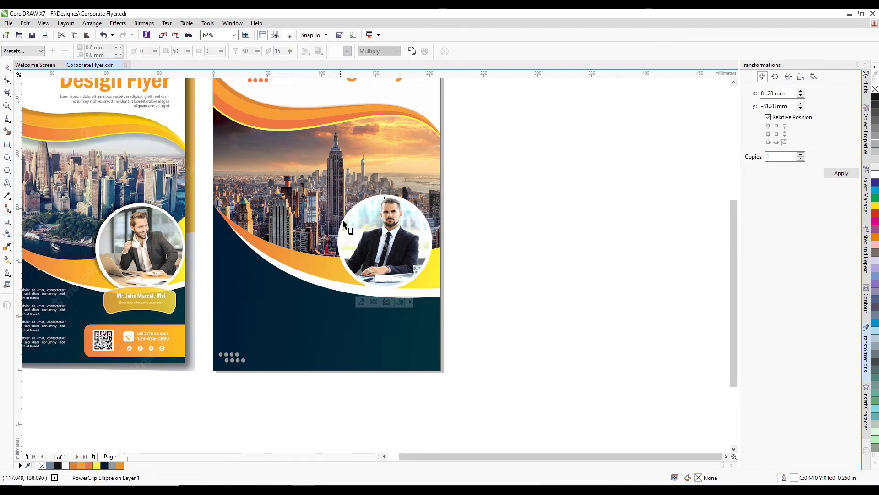
left_click_drag(337, 241, 434, 241)
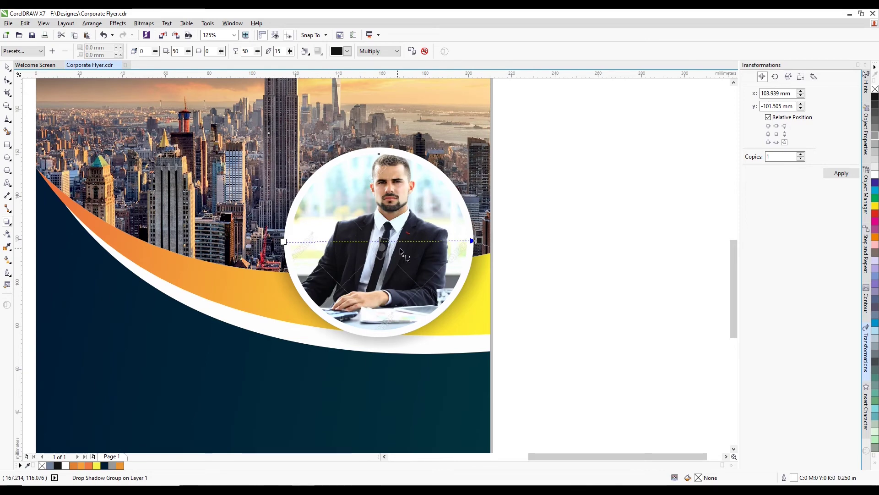
left_click_drag(394, 240, 449, 240)
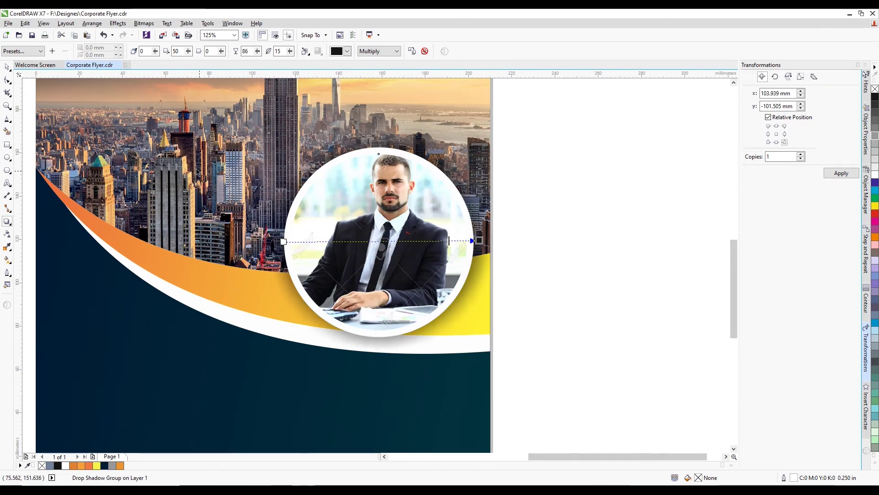
left_click(6, 69)
left_click(545, 160)
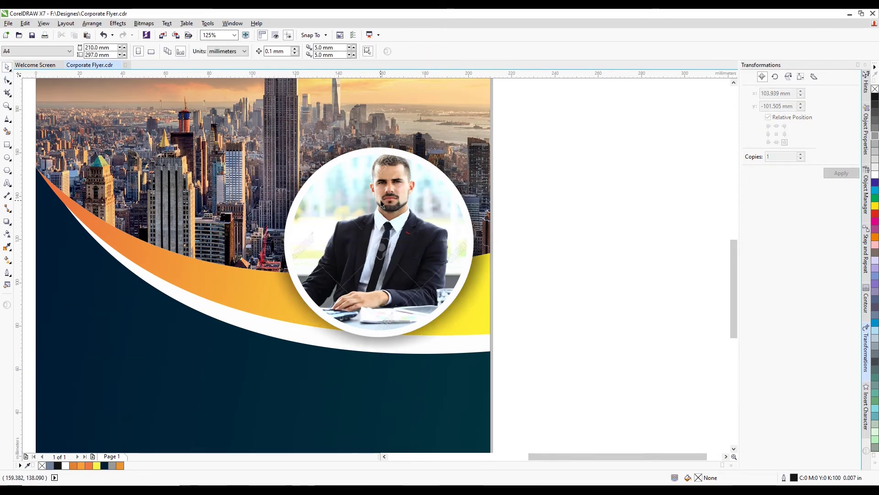
Step: Draw a rectangle about 92.7 mm wide and 29.8 mm high over the lower part of the photo circle
scroll(382, 200, "down", 1)
left_click(381, 221)
left_click(550, 267)
scroll(550, 267, "down", 1)
scroll(516, 265, "up", 1)
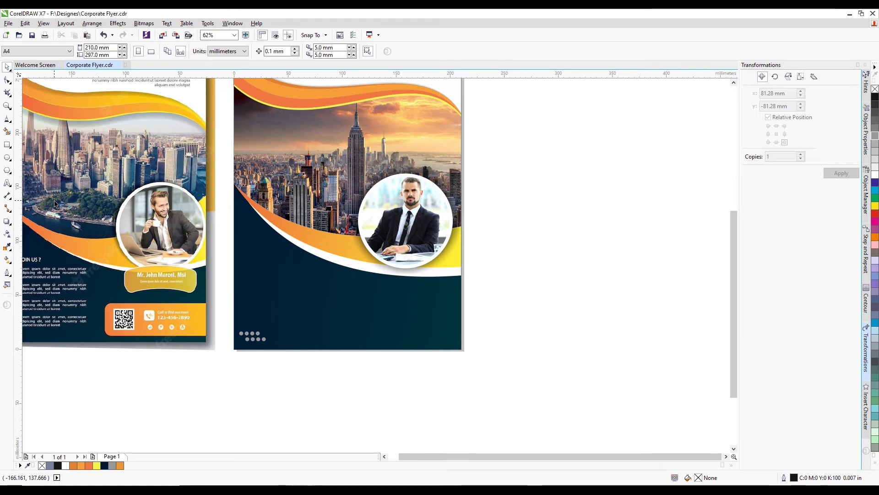
left_click(7, 144)
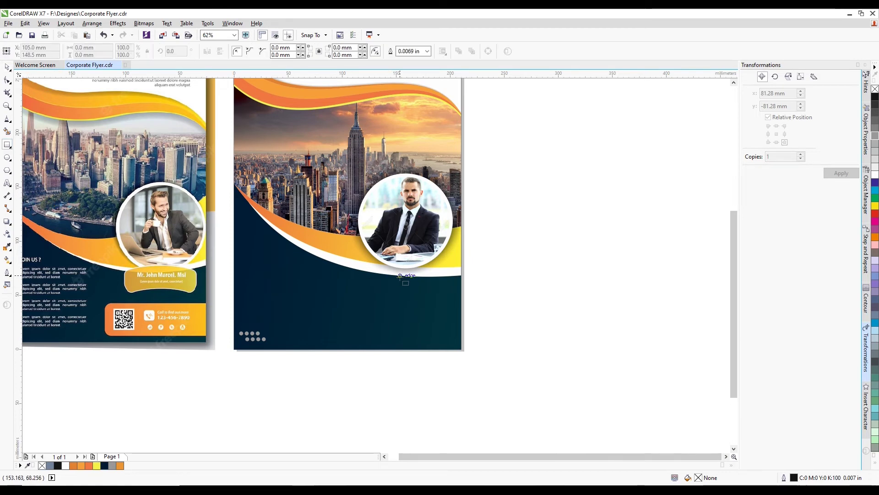
scroll(402, 274, "up", 2)
left_click_drag(304, 223, 504, 288)
Step: Round all four corners of the rectangle below the portrait to a radius of about 5.7 mm
left_click(7, 81)
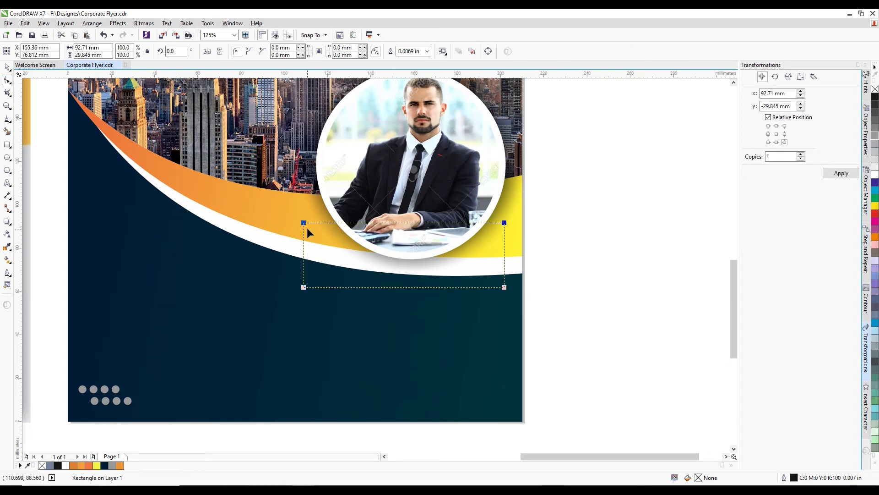
mouse_move(303, 223)
left_mouse_down()
mouse_move(327, 223)
mouse_move(316, 223)
left_mouse_up()
left_click(8, 69)
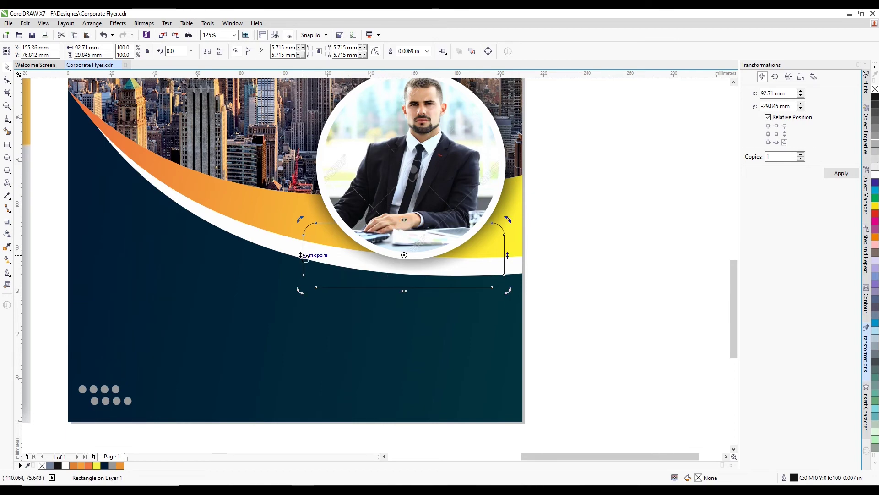
left_click_drag(301, 254, 322, 279)
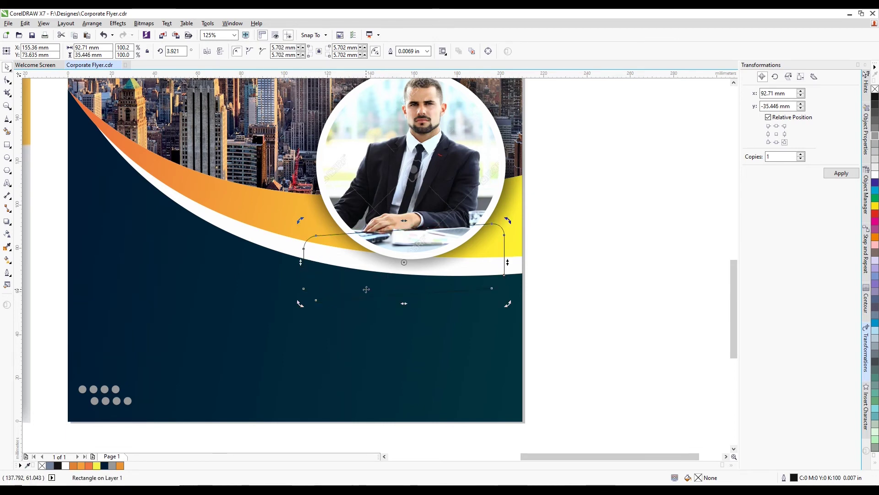
key("ctrl+z")
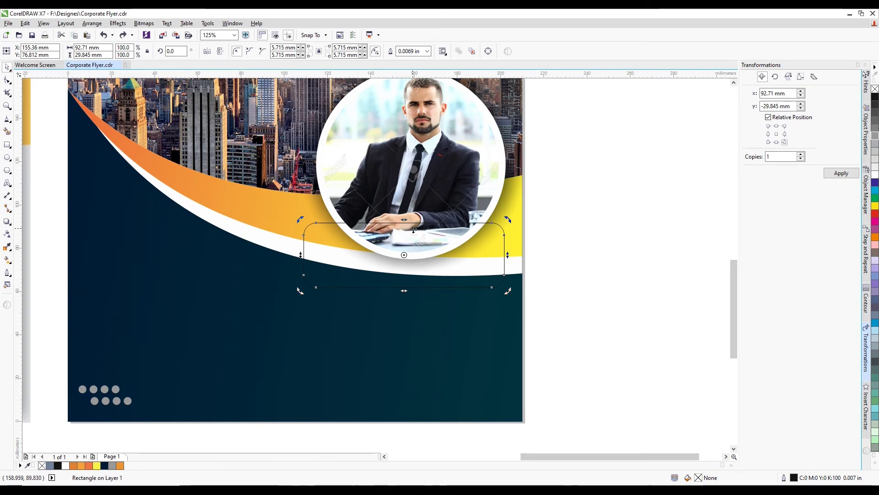
left_click_drag(405, 289, 404, 322)
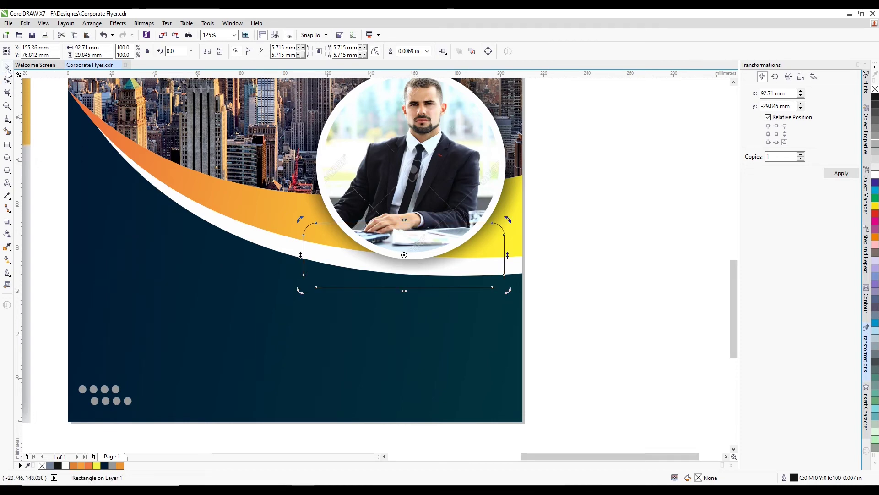
Step: Fill the rounded rectangle with the orange #F17F3D sampled from the left end of the reference flyer's contact bar
scroll(481, 255, "down", 1)
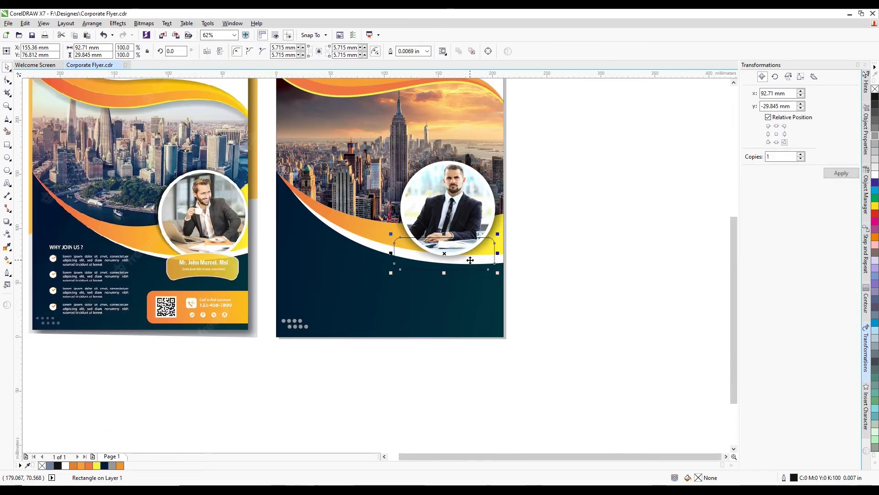
left_click(875, 207)
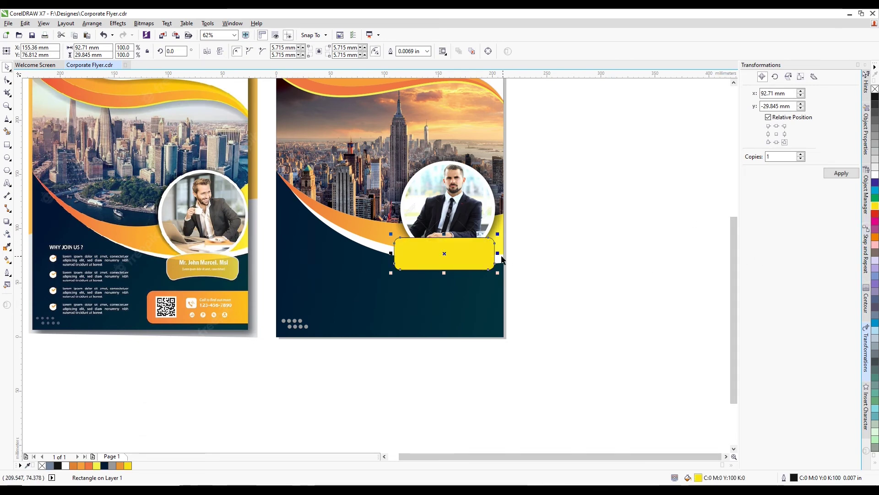
scroll(214, 268, "up", 1)
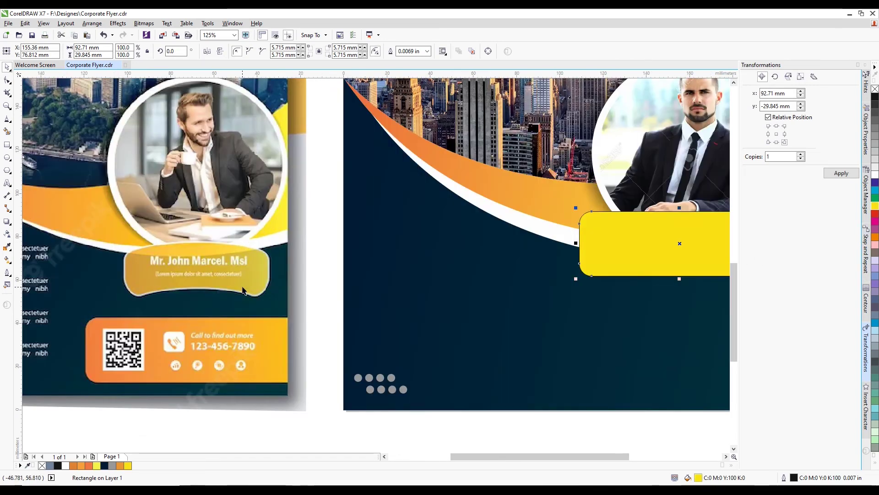
scroll(410, 283, "down", 1)
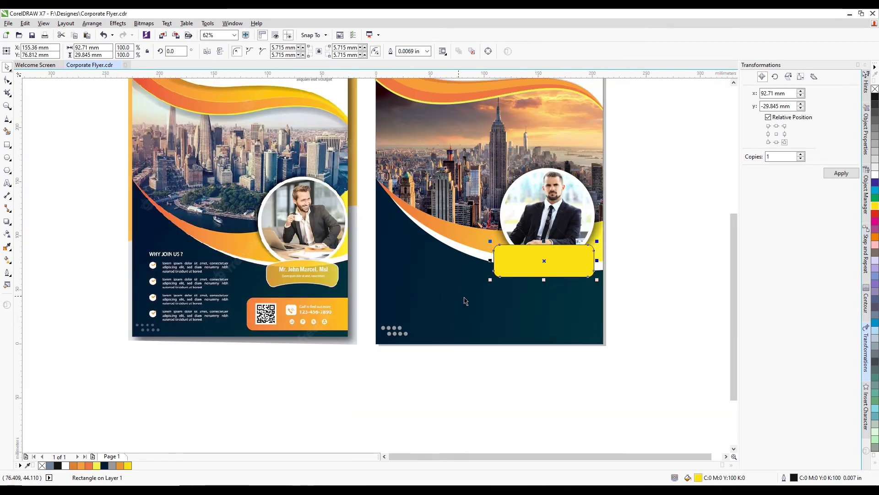
double_click(696, 479)
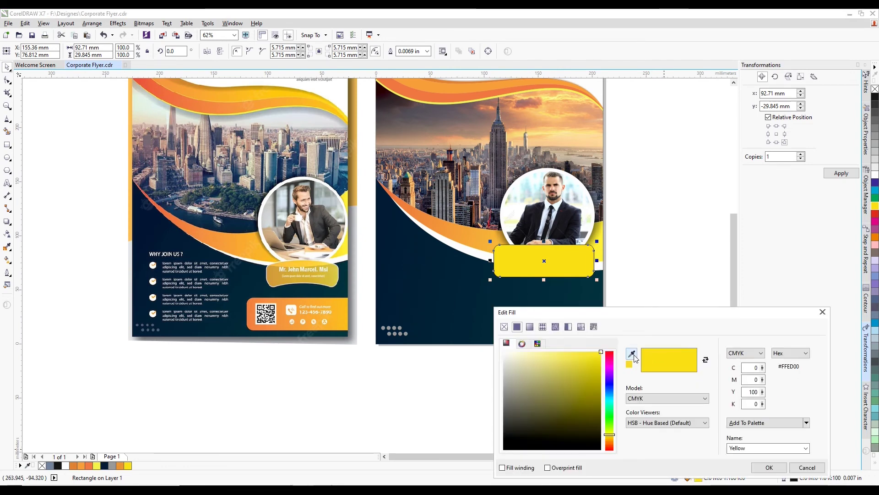
left_click(635, 358)
left_click(252, 320)
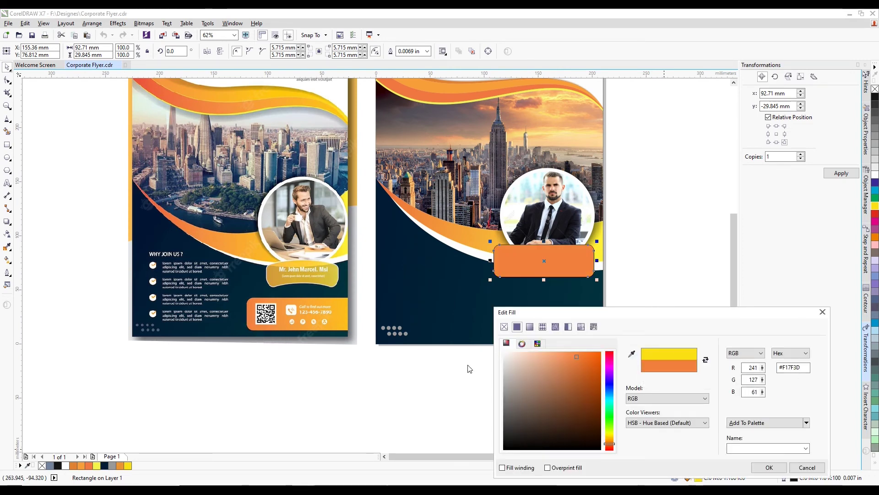
left_click(771, 466)
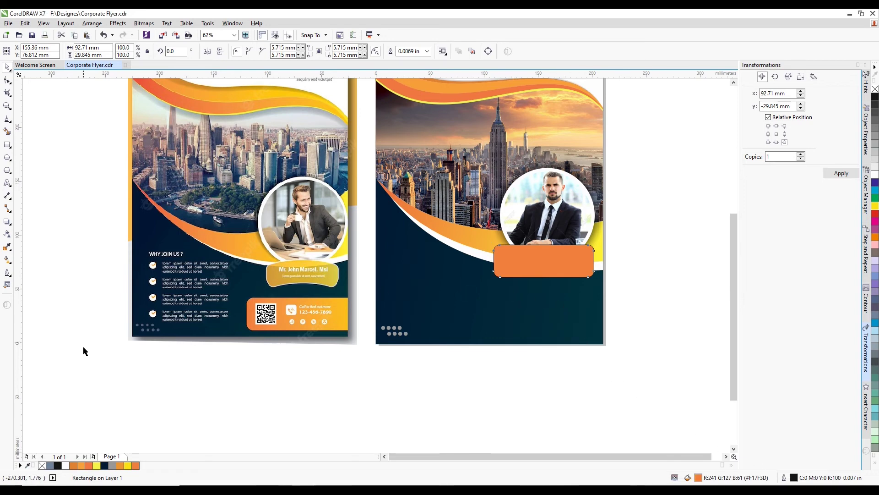
Step: Apply a left-to-right linear gradient to the rounded rectangle, ending in the yellow-orange #FBB920 sampled from the reference contact bar
key("g")
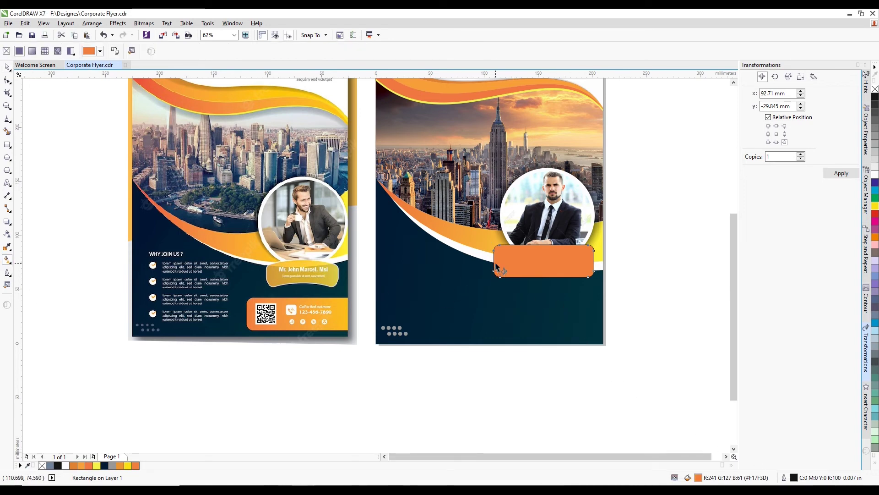
left_click_drag(496, 266, 593, 261)
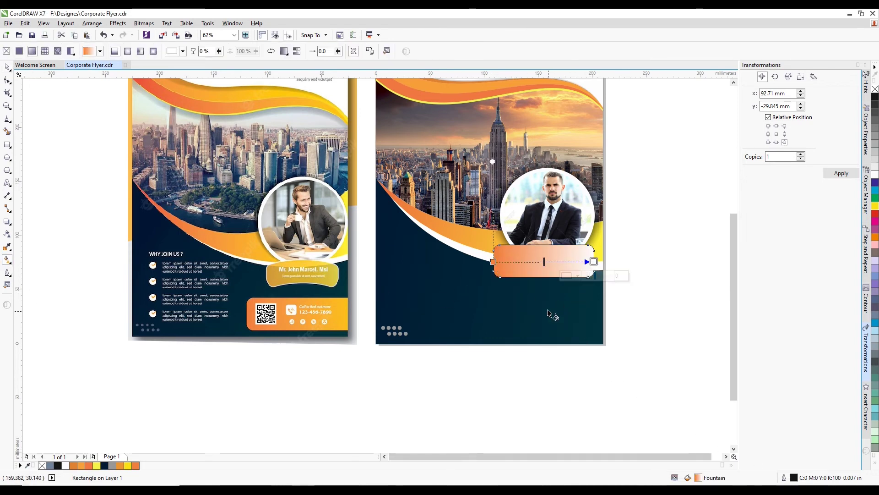
left_click(577, 275)
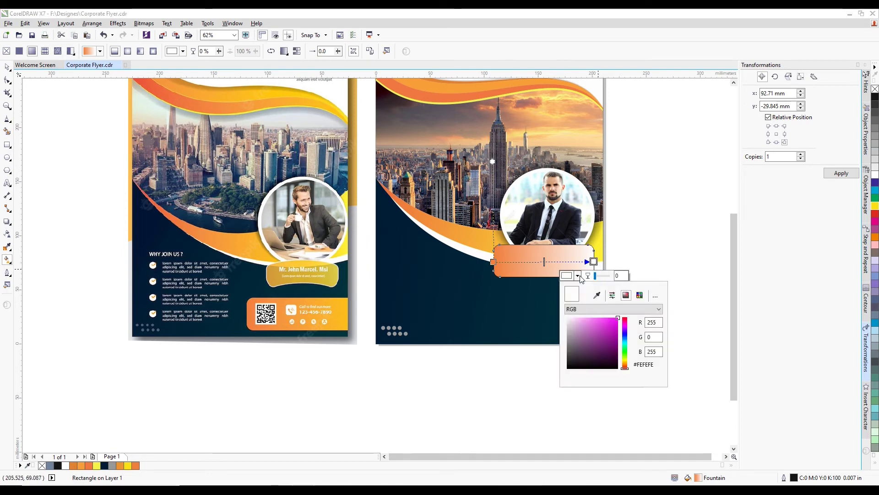
left_click(595, 294)
left_click(353, 324)
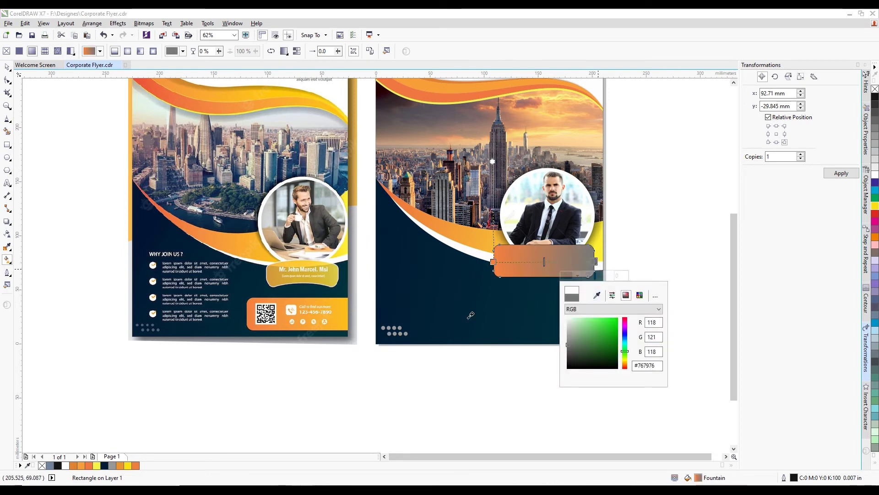
left_click(345, 316)
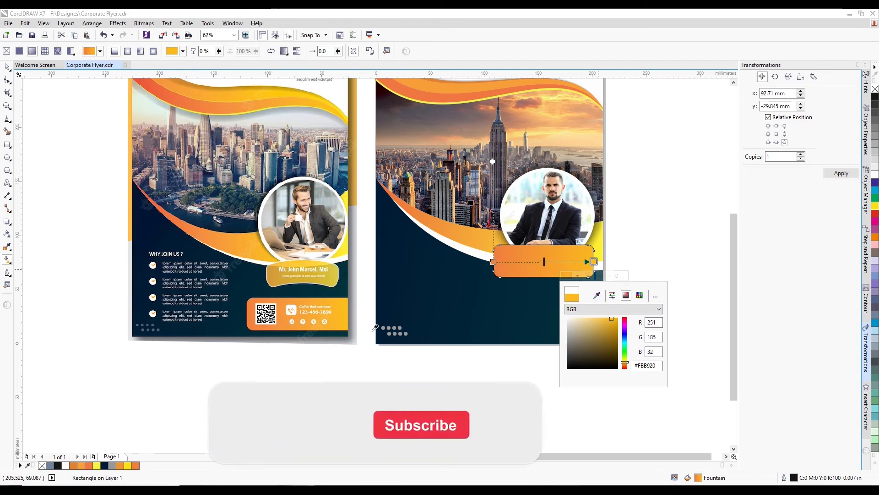
left_click(87, 220)
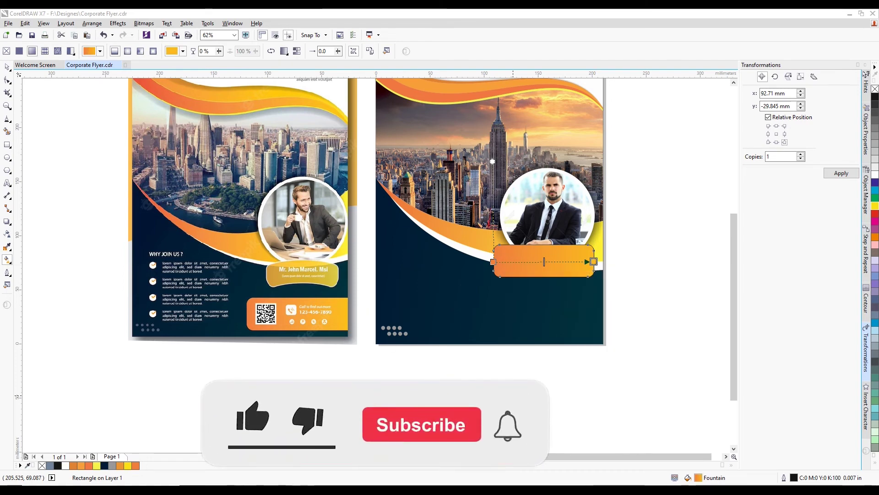
Step: Set the rounded rectangle's outline width to None
left_click(7, 67)
scroll(551, 269, "up", 2)
key("F12")
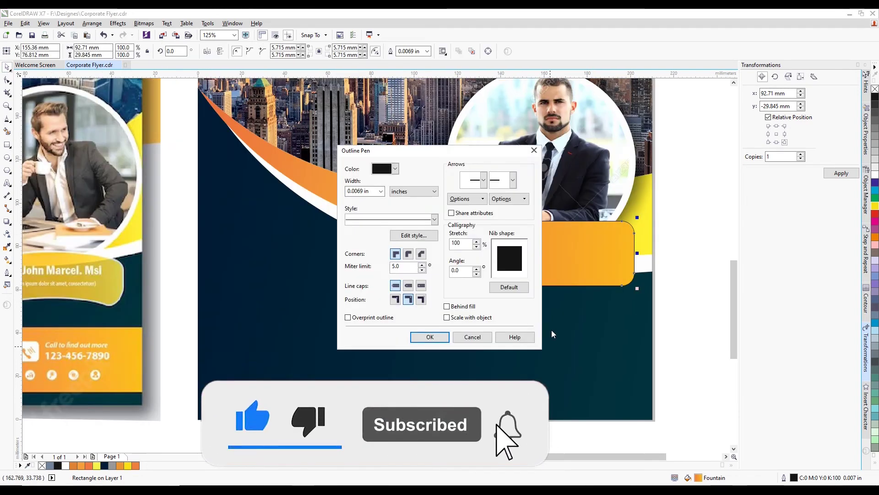
left_click(381, 191)
left_click(364, 199)
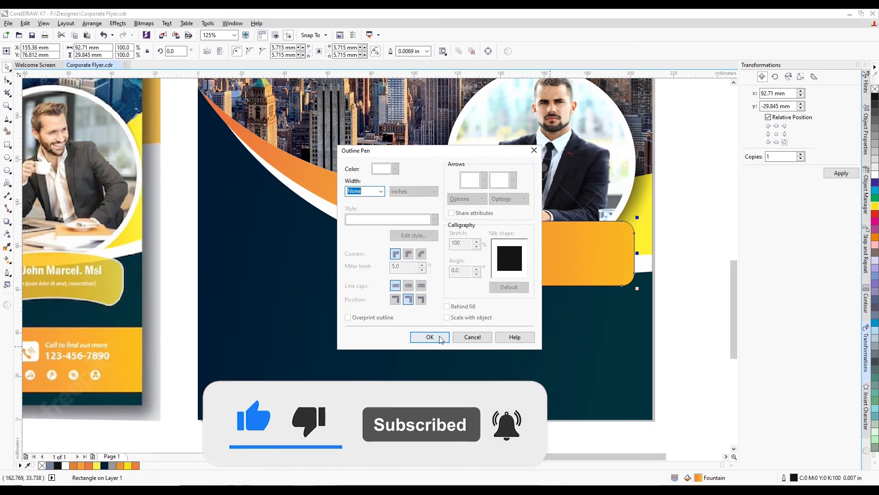